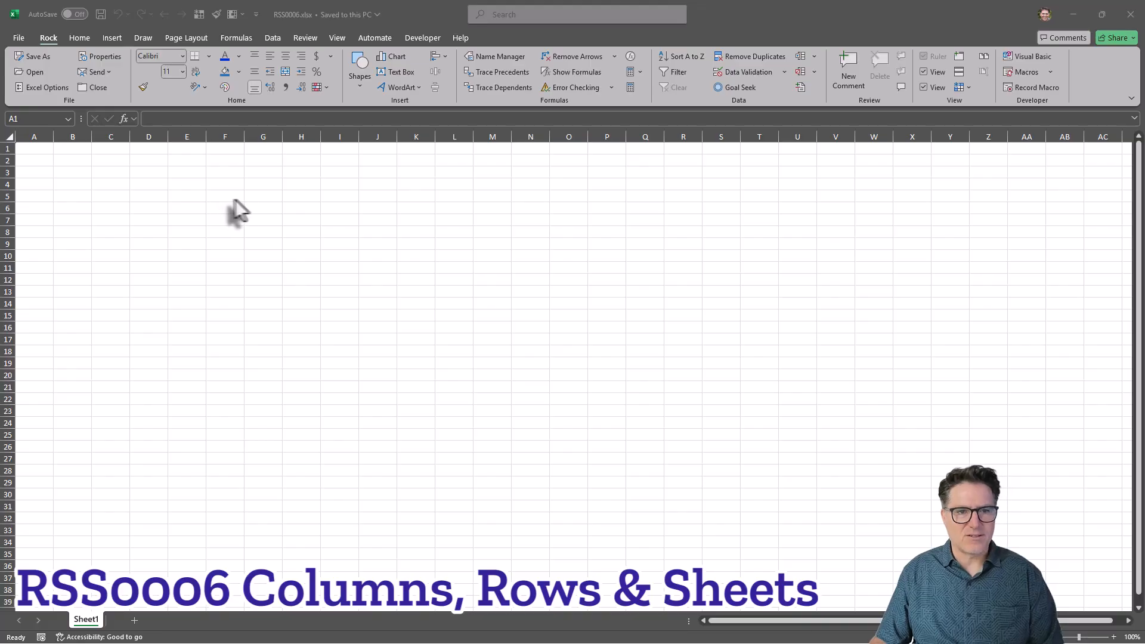
# Select columns C through S across their headers, then deselect by picking a cell.
pyautogui.click(491, 221)
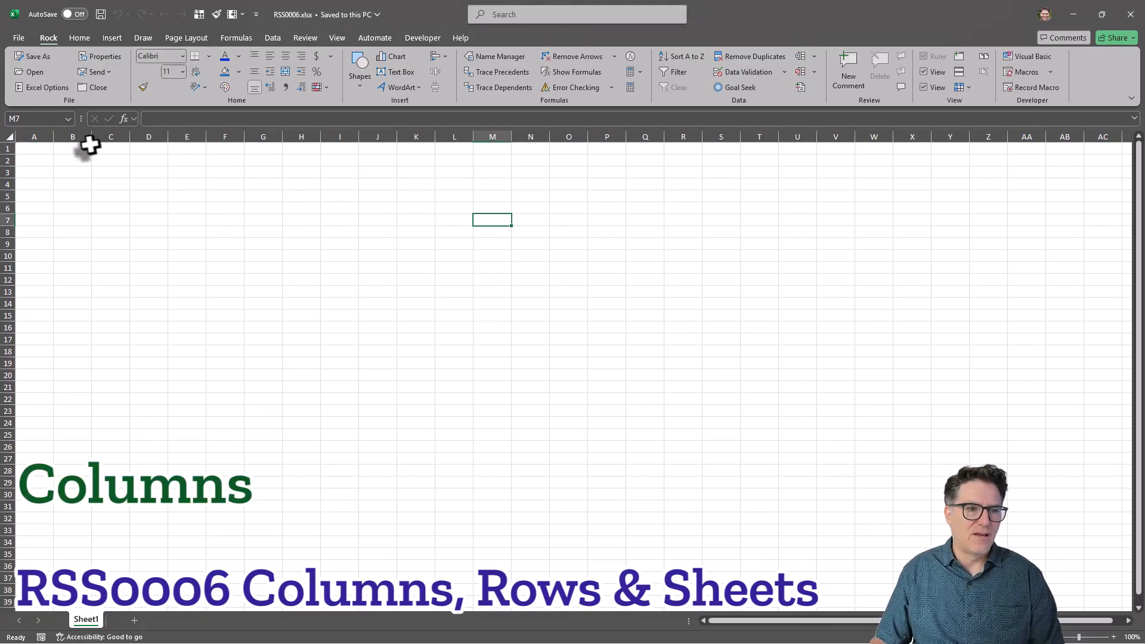
pyautogui.moveTo(105, 137); pyautogui.dragTo(717, 123)
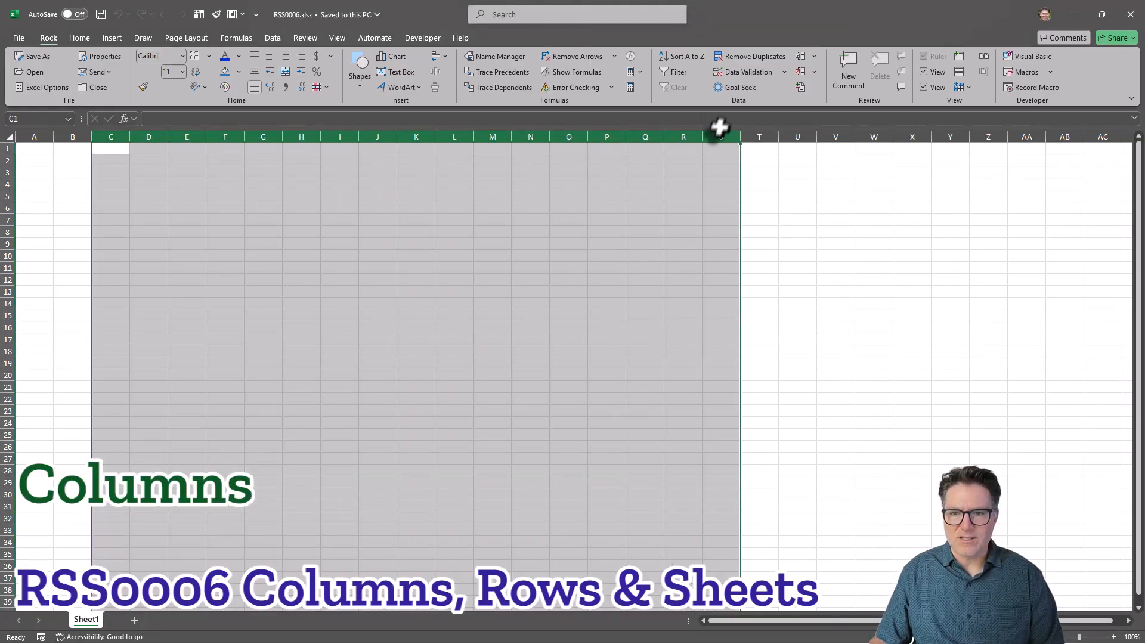
pyautogui.click(825, 222)
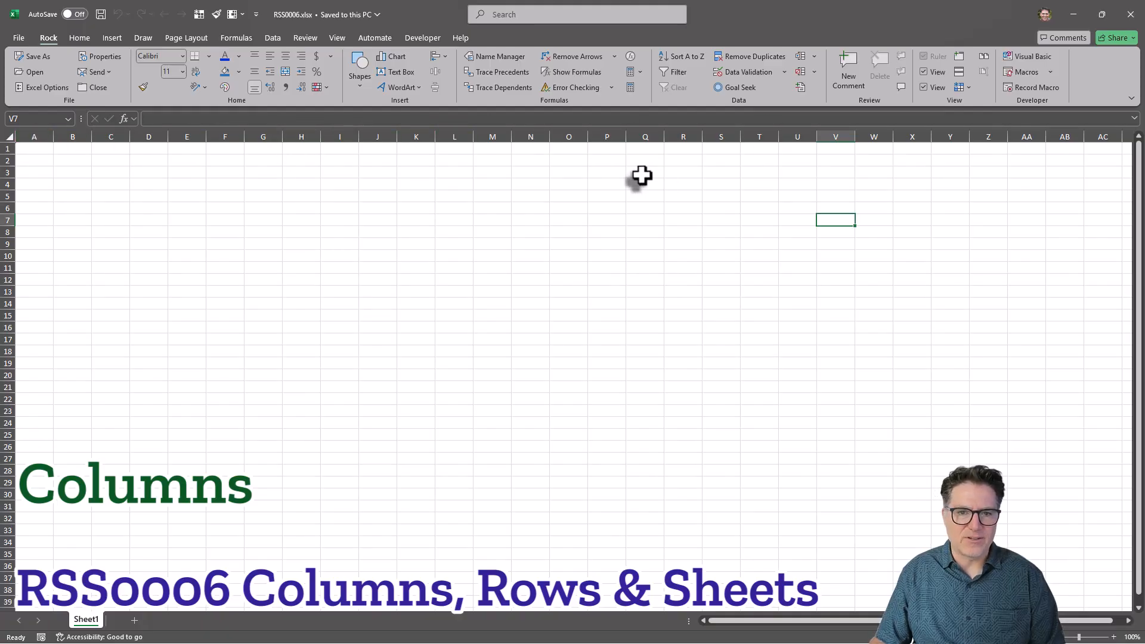
# Explore the sheet's extent by scrolling right, jumping to the last column and last row, and returning to A1.
pyautogui.hscroll(1, 728, 189)
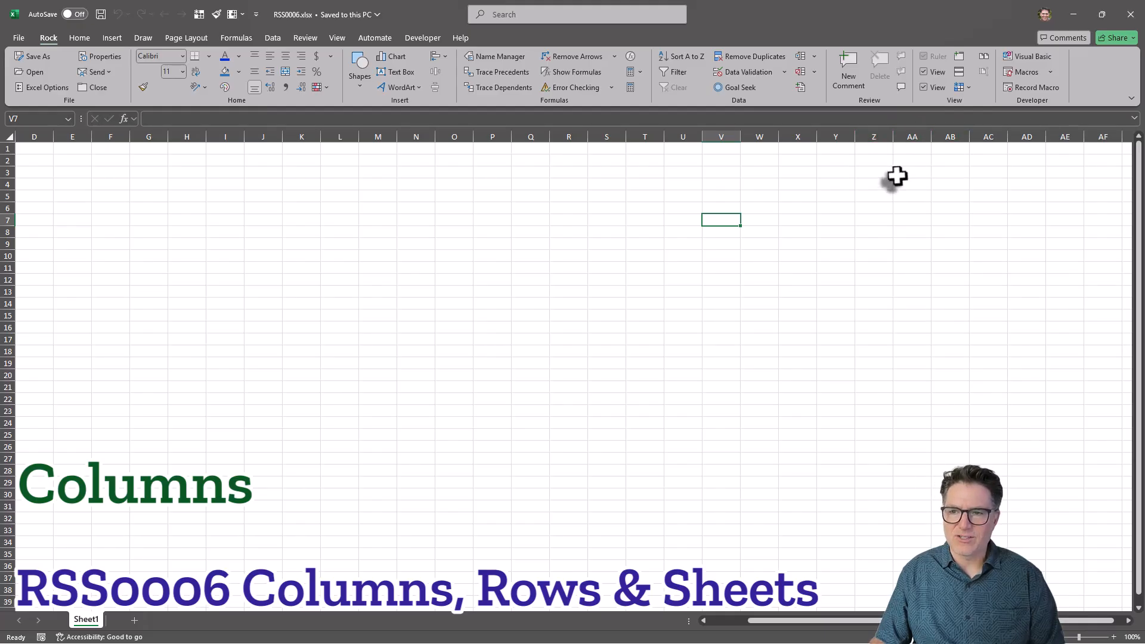
pyautogui.hscroll(4, 892, 179)
pyautogui.hscroll(5, 896, 173)
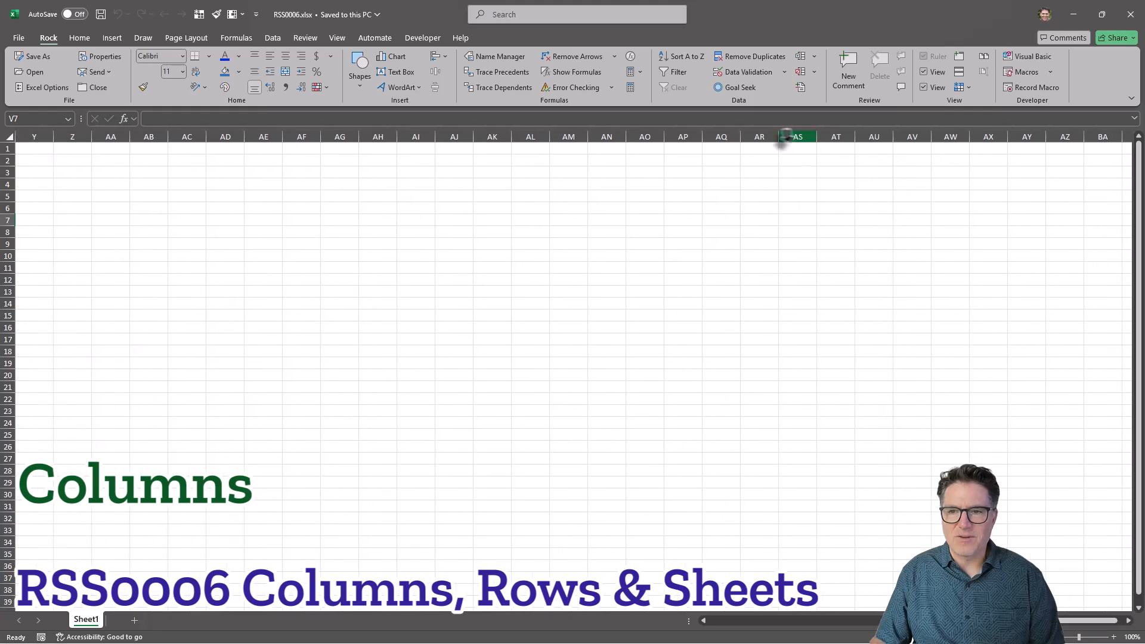
pyautogui.hscroll(1, 961, 143)
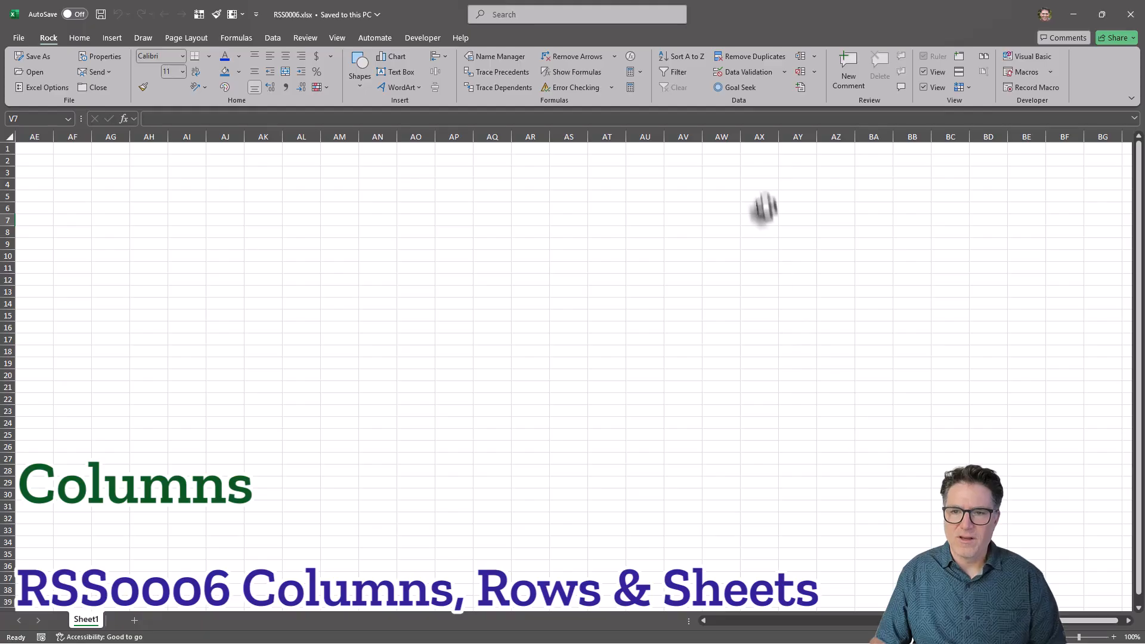
pyautogui.click(759, 171)
pyautogui.hotkey('ctrl', 'Right')
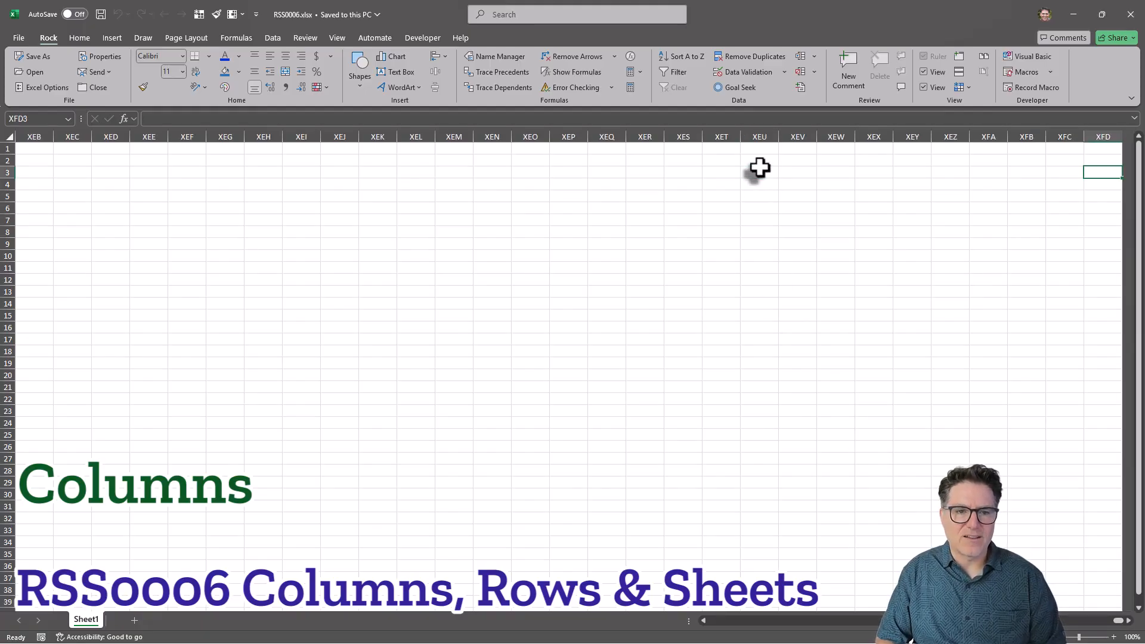
pyautogui.hotkey('ctrl', 'Left')
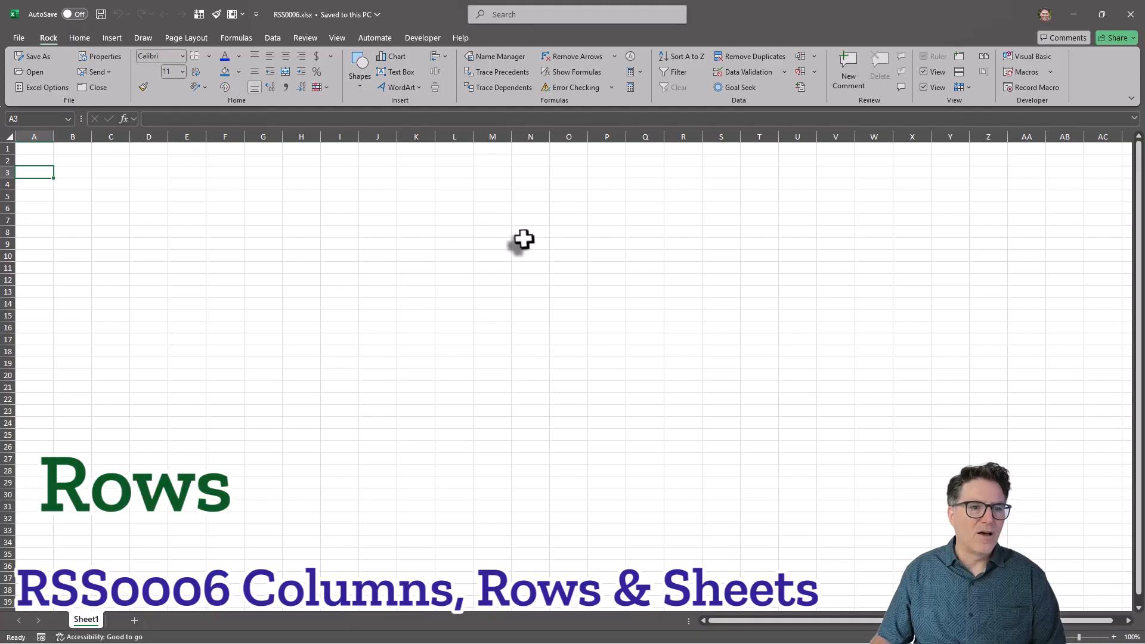
pyautogui.hotkey('ctrl', 'Down')
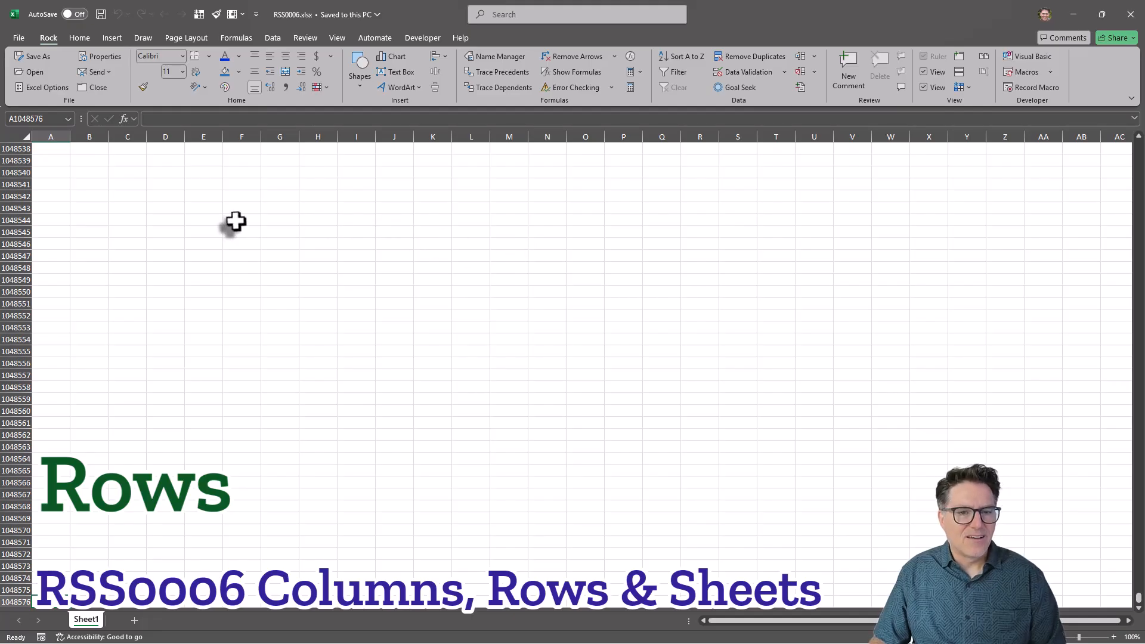
pyautogui.hotkey('ctrl', 'Up')
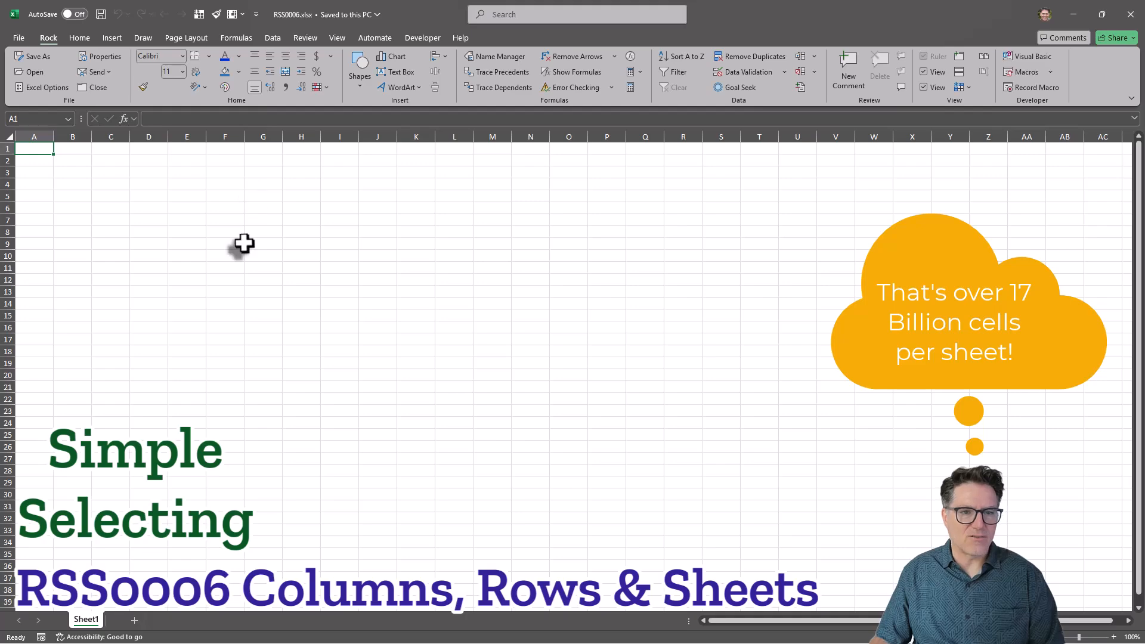
# Select column F, then column H, then row 6 individually.
pyautogui.click(226, 130)
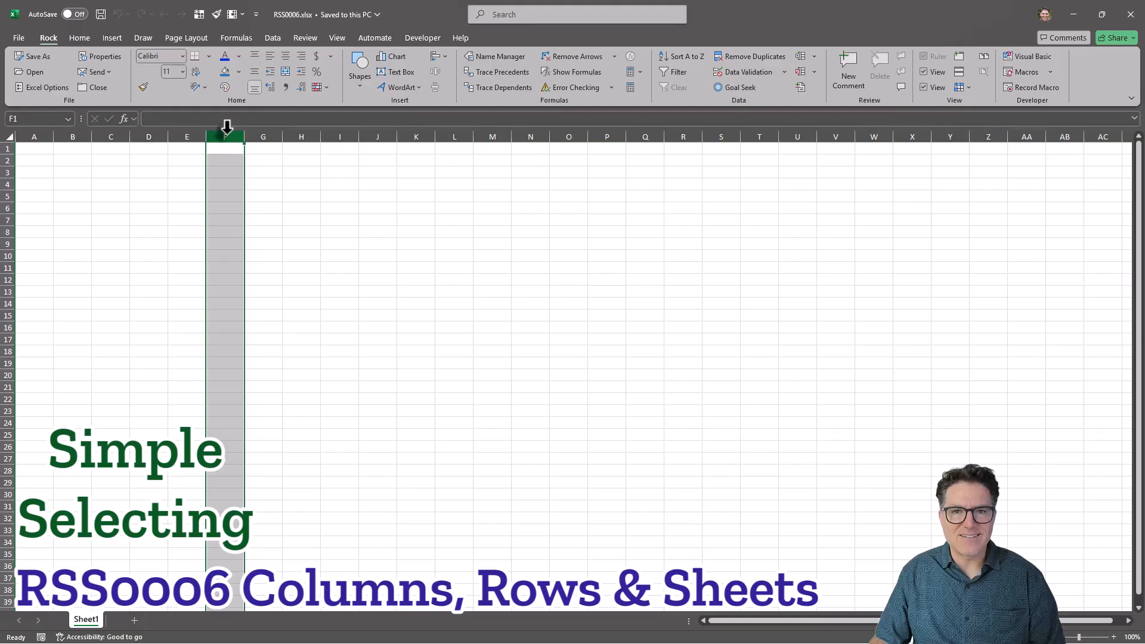
pyautogui.click(298, 129)
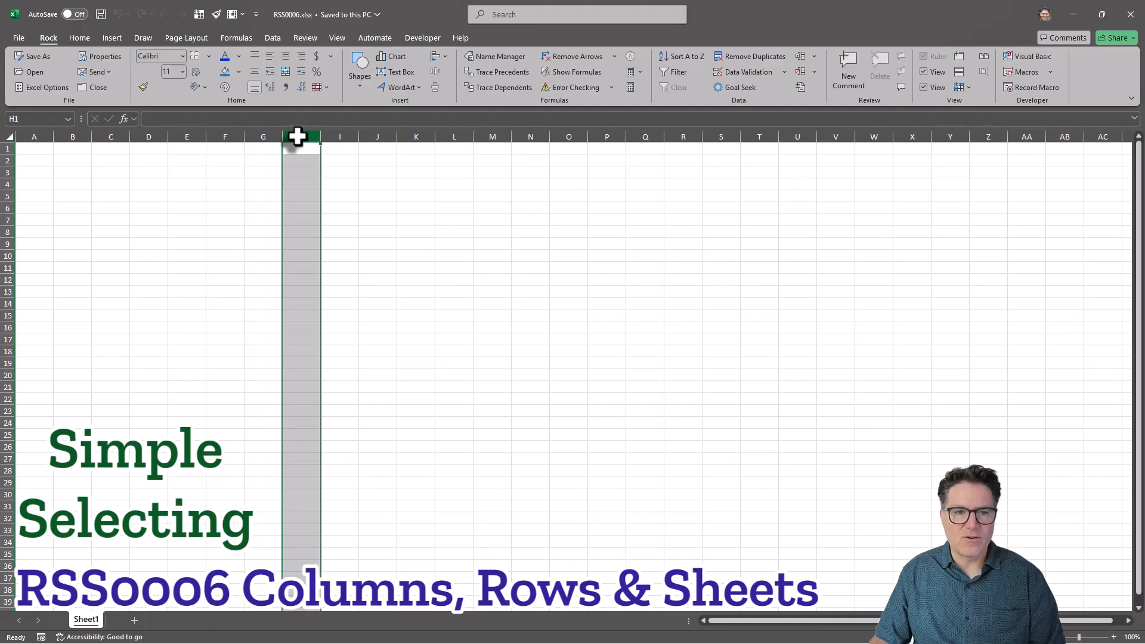
pyautogui.click(5, 208)
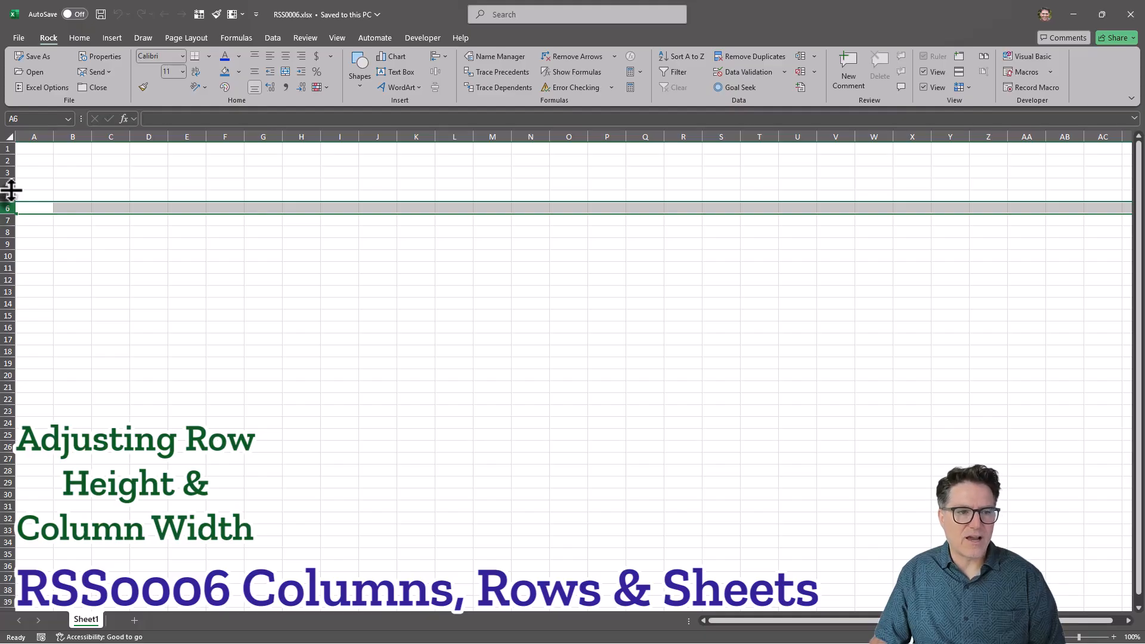
# Increase the heights of rows 4 and 2 and widen columns H and G by resizing their header boundaries.
pyautogui.moveTo(11, 191); pyautogui.dragTo(13, 198)
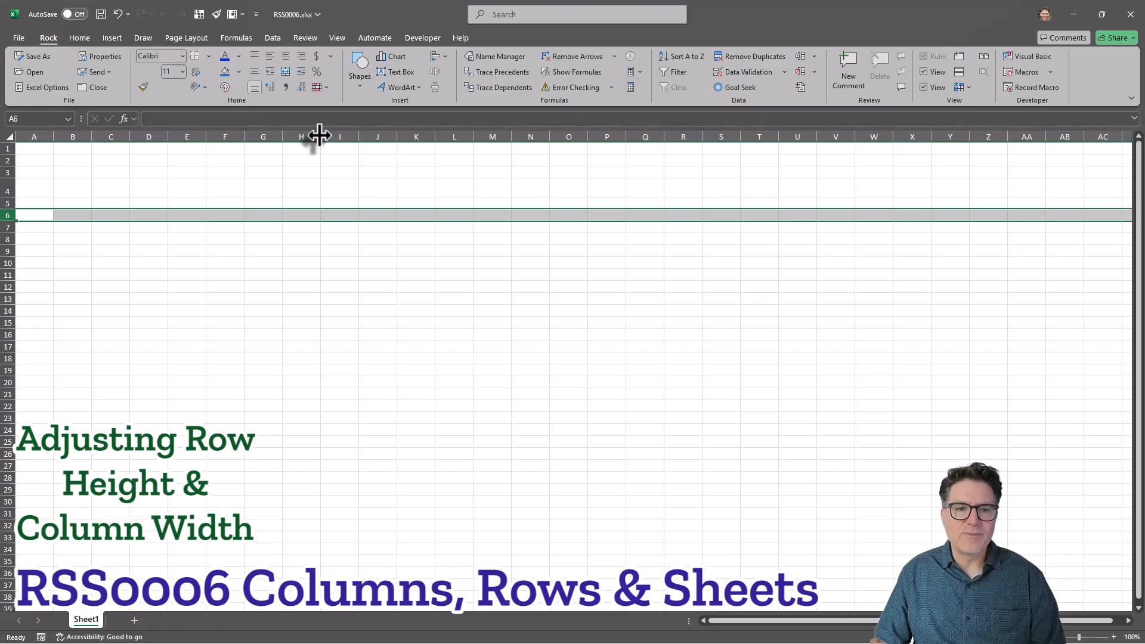
pyautogui.moveTo(320, 135); pyautogui.dragTo(369, 134)
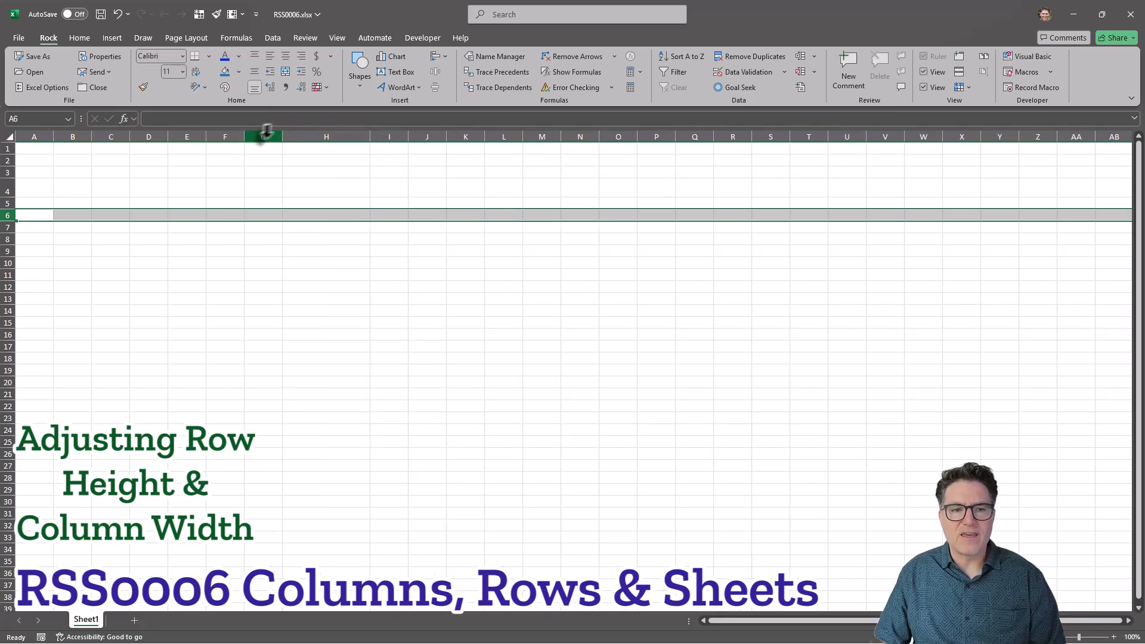
pyautogui.moveTo(283, 136); pyautogui.dragTo(296, 136)
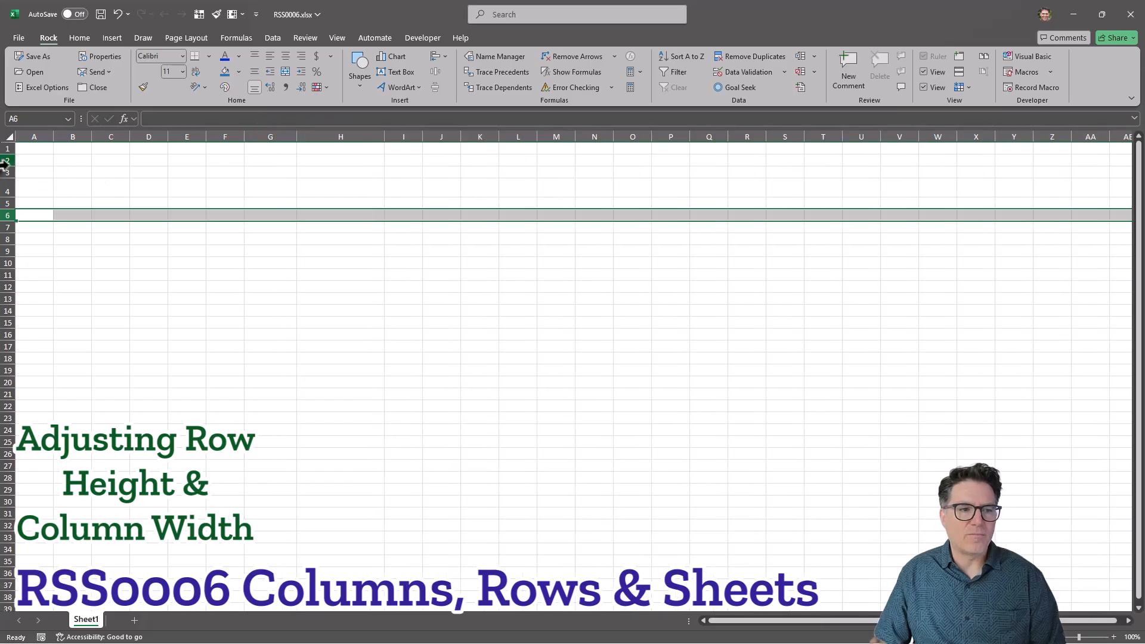
pyautogui.moveTo(11, 167); pyautogui.dragTo(4, 168)
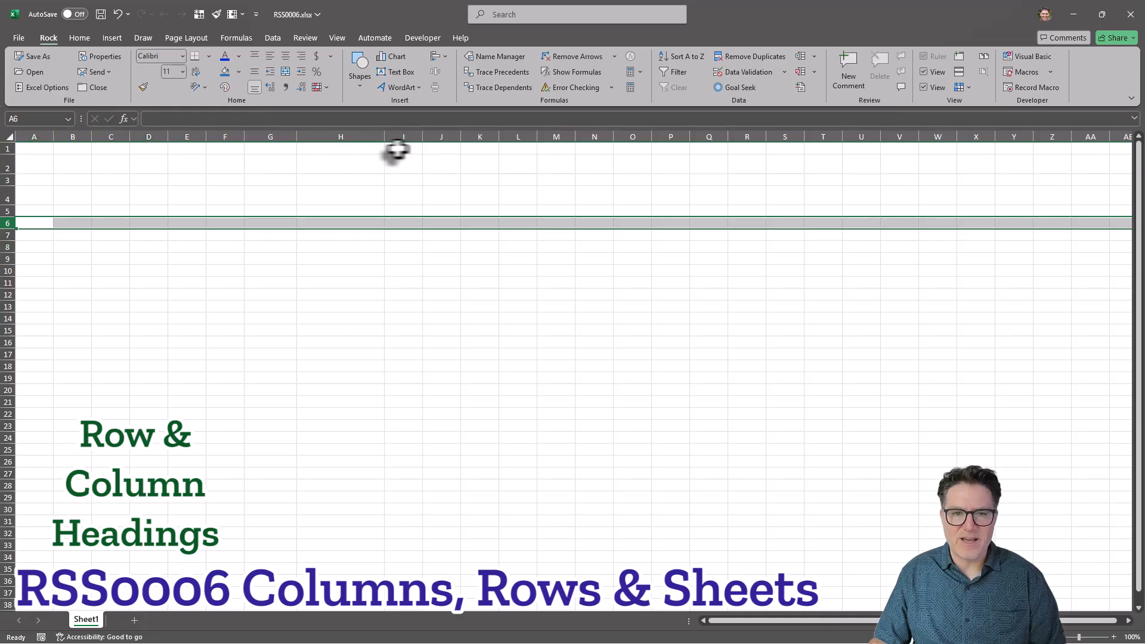
# Deselect, then select columns D through S as one continuous range.
pyautogui.click(228, 166)
pyautogui.click(150, 168)
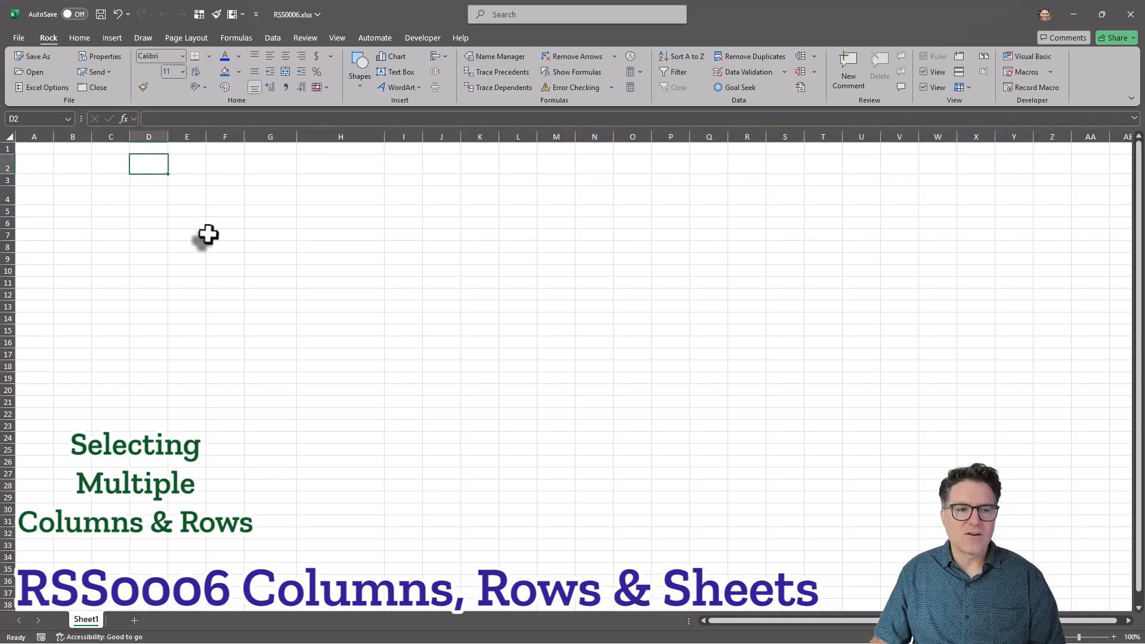
pyautogui.click(157, 132)
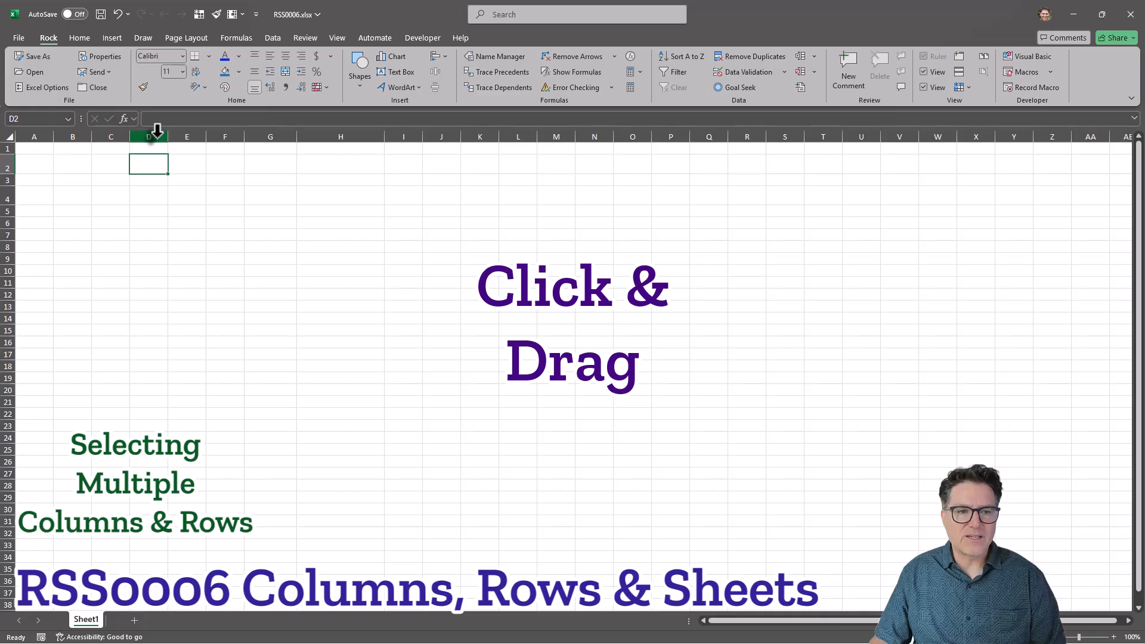
pyautogui.moveTo(157, 130); pyautogui.dragTo(777, 136)
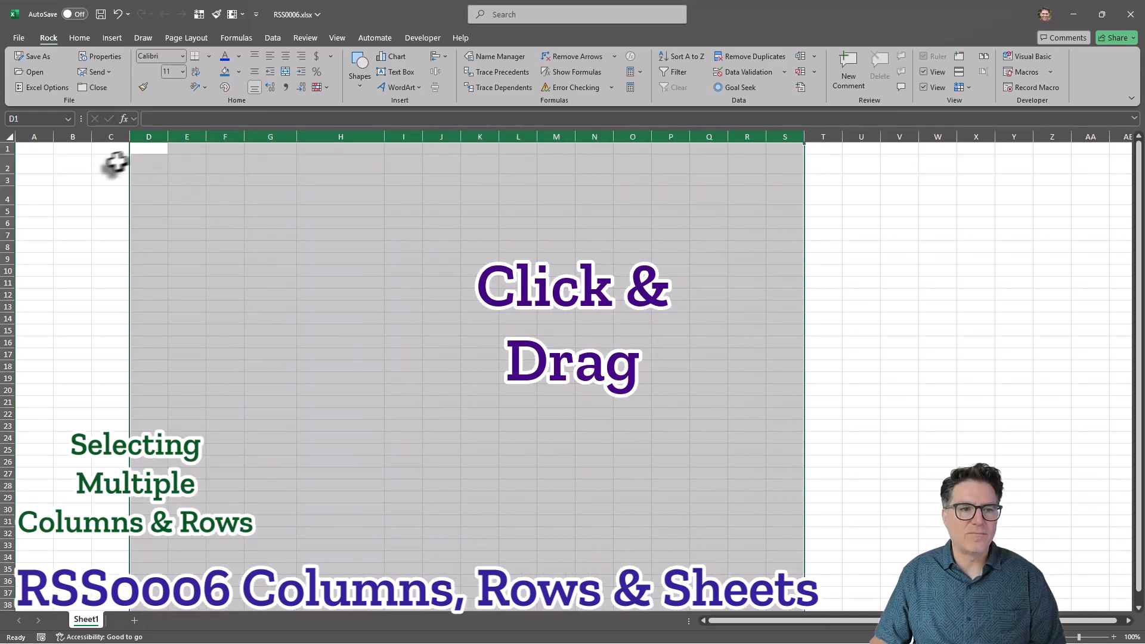
# Select columns C through X as a range from its first and last column headers, then deselect.
pyautogui.click(111, 135)
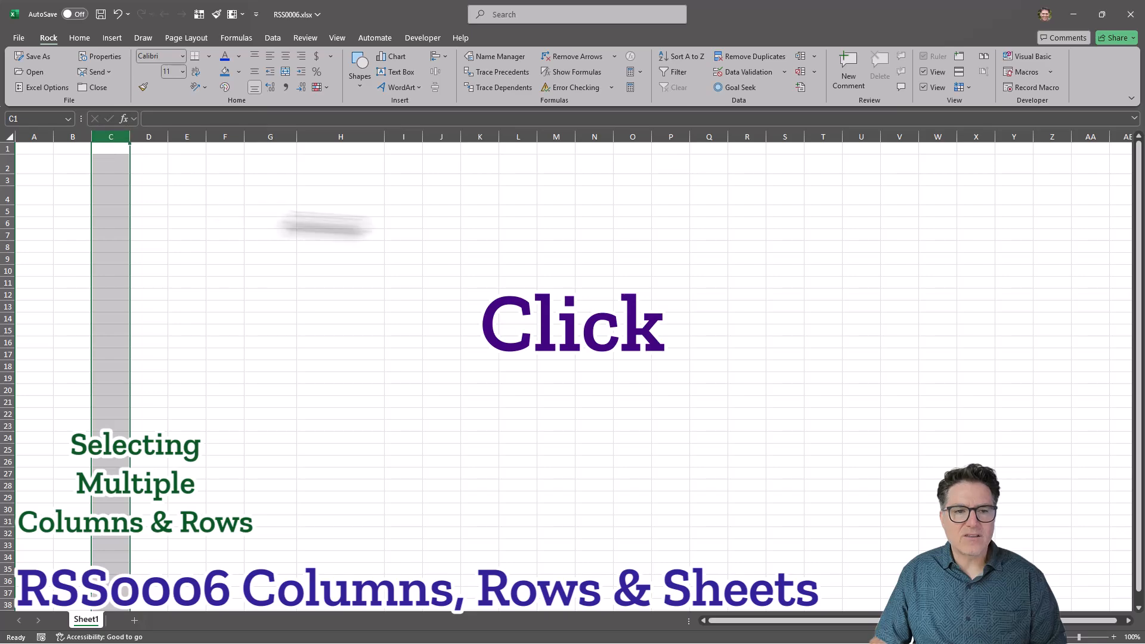
pyautogui.keyDown('shift'); pyautogui.click(978, 135); pyautogui.keyUp('shift')
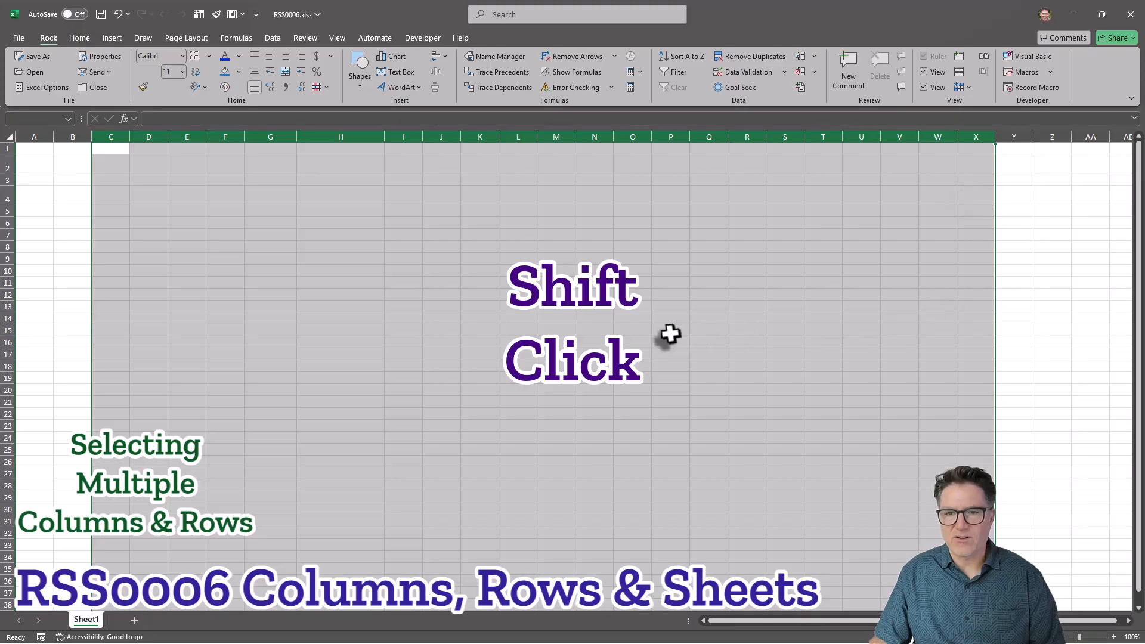
pyautogui.click(1048, 226)
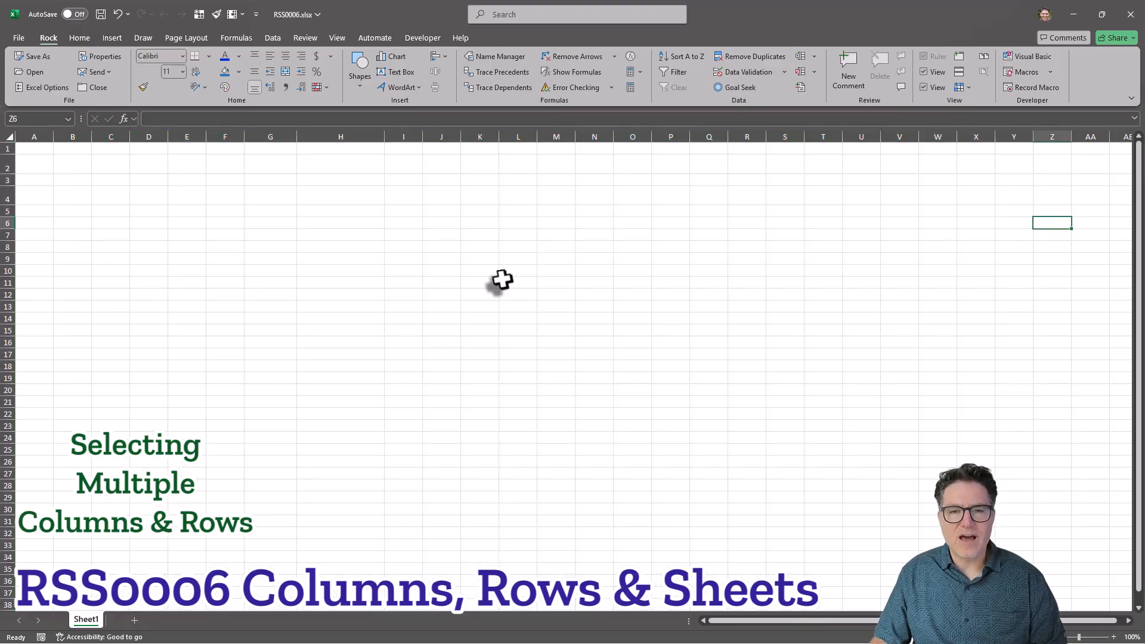
# Select non-adjacent columns E, G, M through R, V and Y together, then deselect.
pyautogui.click(183, 132)
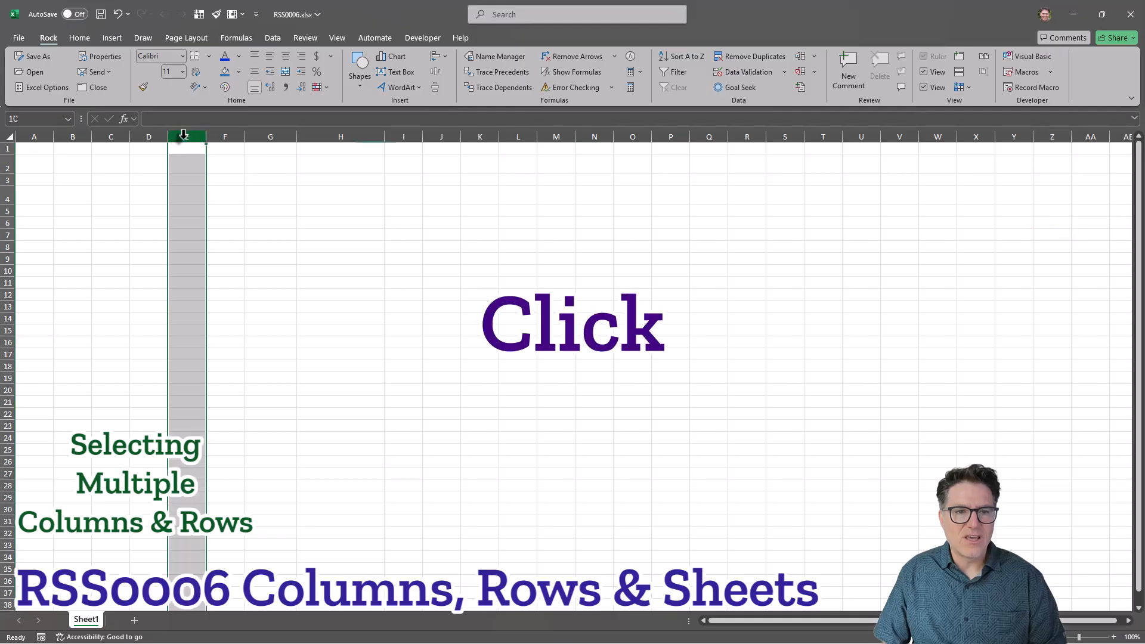
pyautogui.keyDown('ctrl'); pyautogui.click(282, 132); pyautogui.keyUp('ctrl')
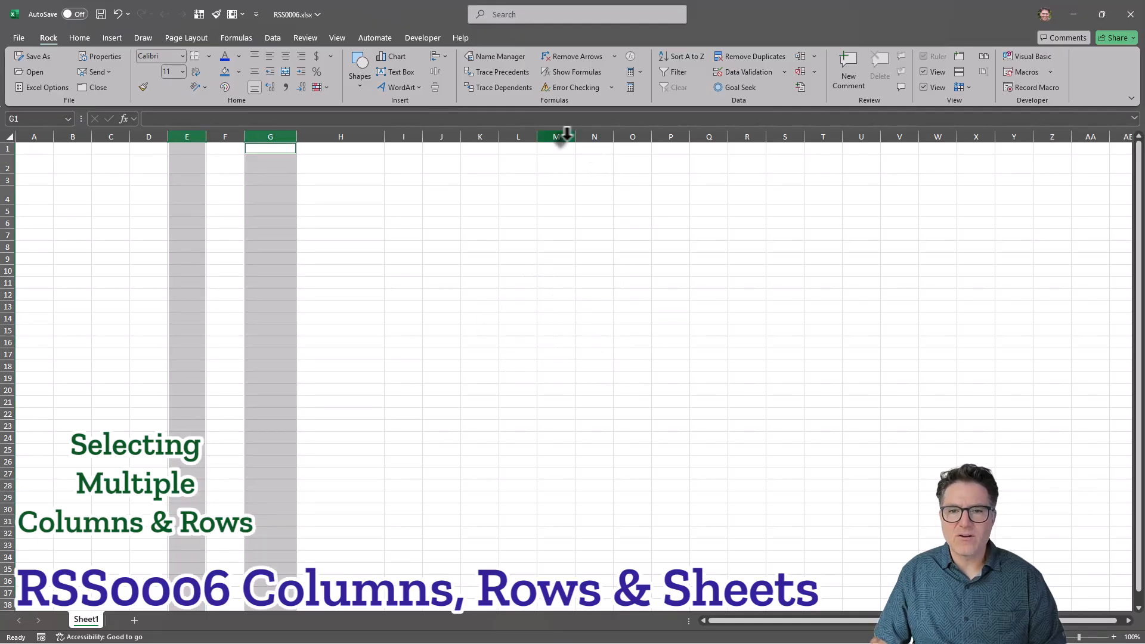
pyautogui.moveTo(564, 133); pyautogui.dragTo(751, 133)
pyautogui.keyDown('ctrl'); pyautogui.click(903, 136); pyautogui.keyUp('ctrl')
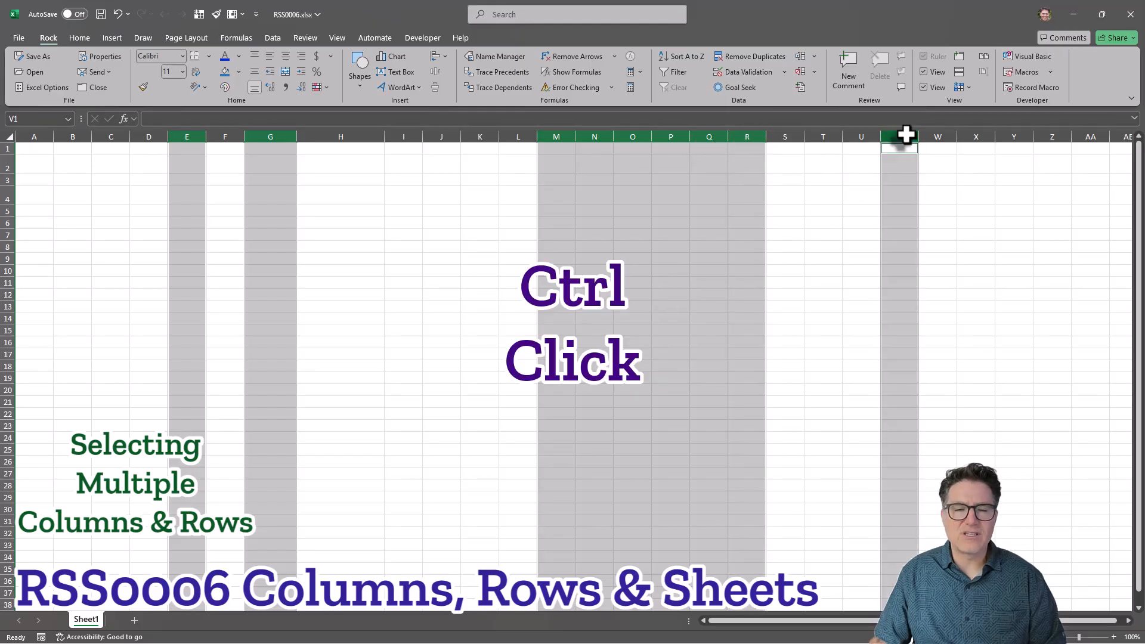
pyautogui.keyDown('ctrl'); pyautogui.click(1014, 135); pyautogui.keyUp('ctrl')
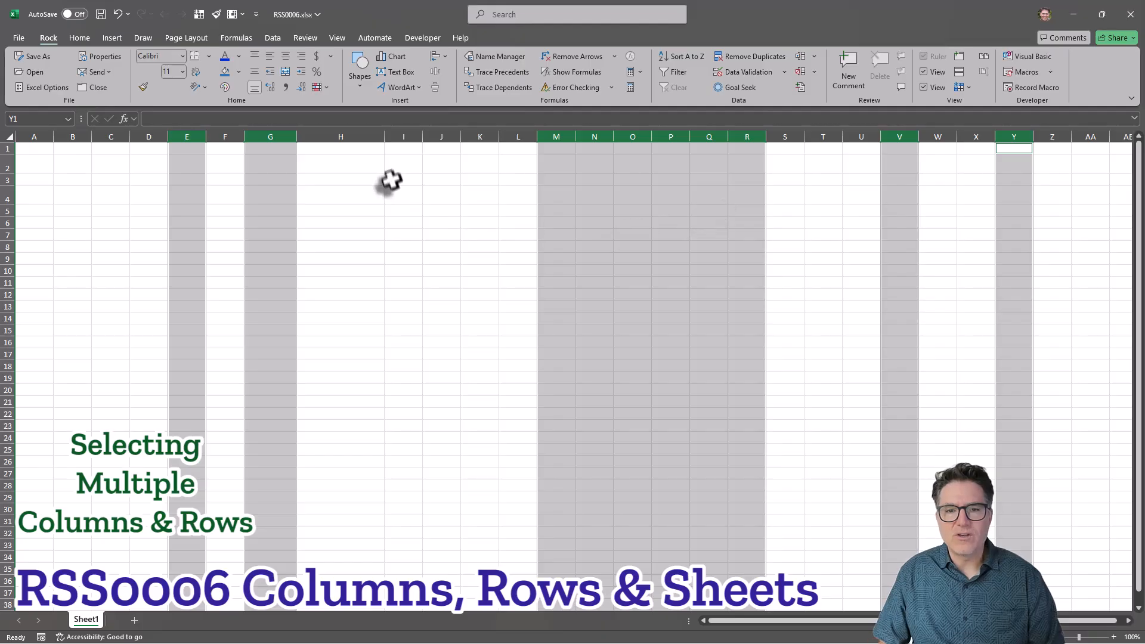
pyautogui.click(462, 203)
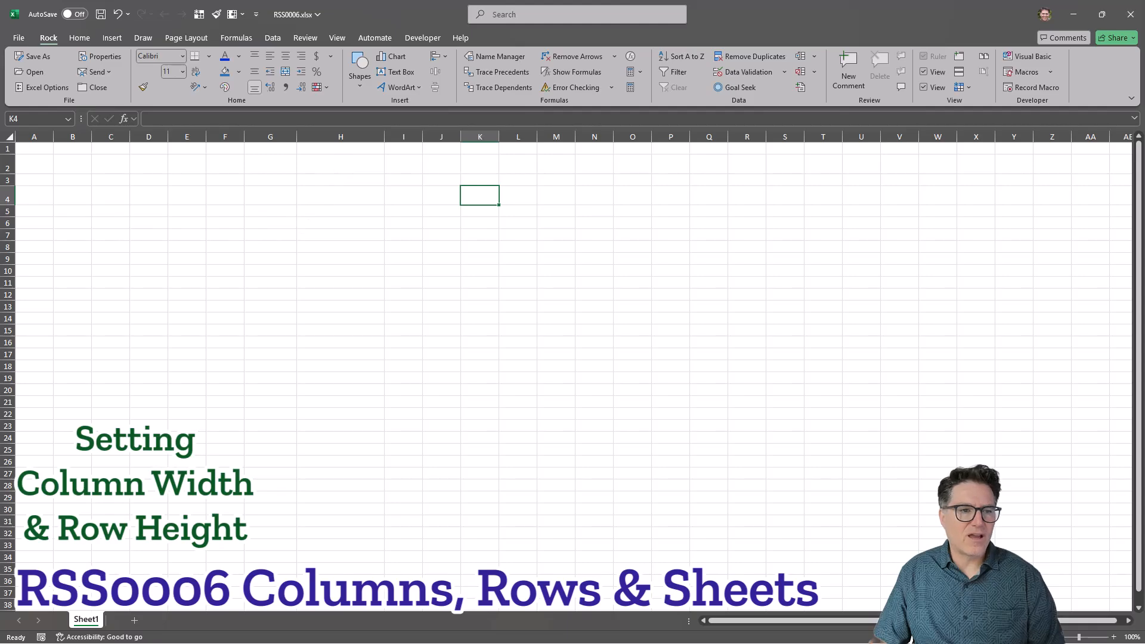
# Set column I's width to 15.
pyautogui.moveTo(422, 137); pyautogui.dragTo(475, 138)
pyautogui.rightClick(426, 137)
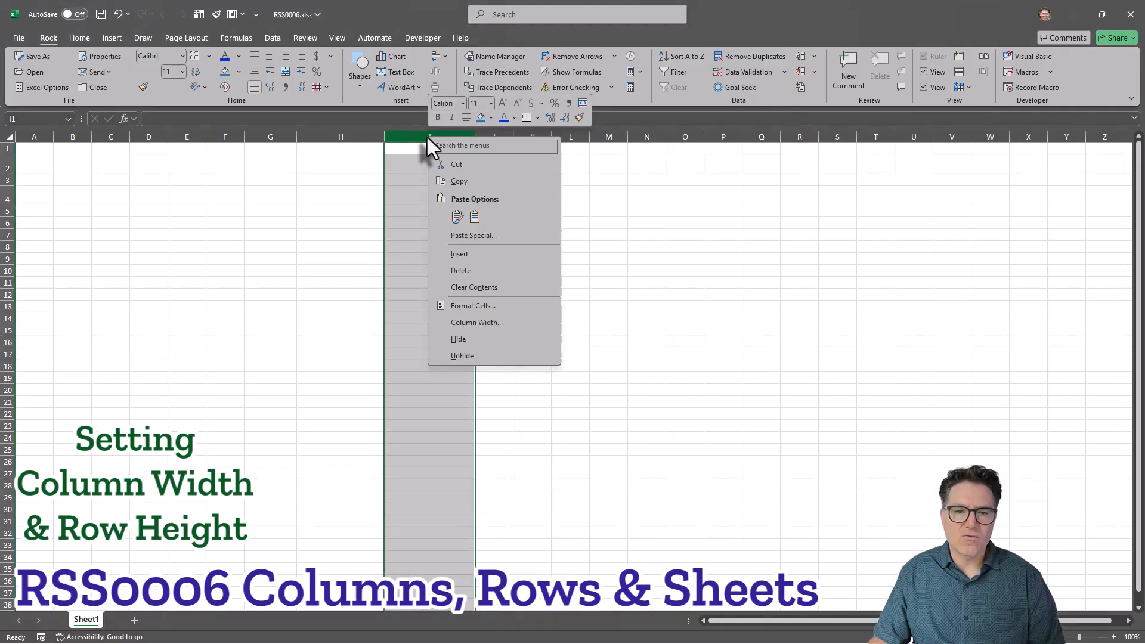
pyautogui.click(477, 320)
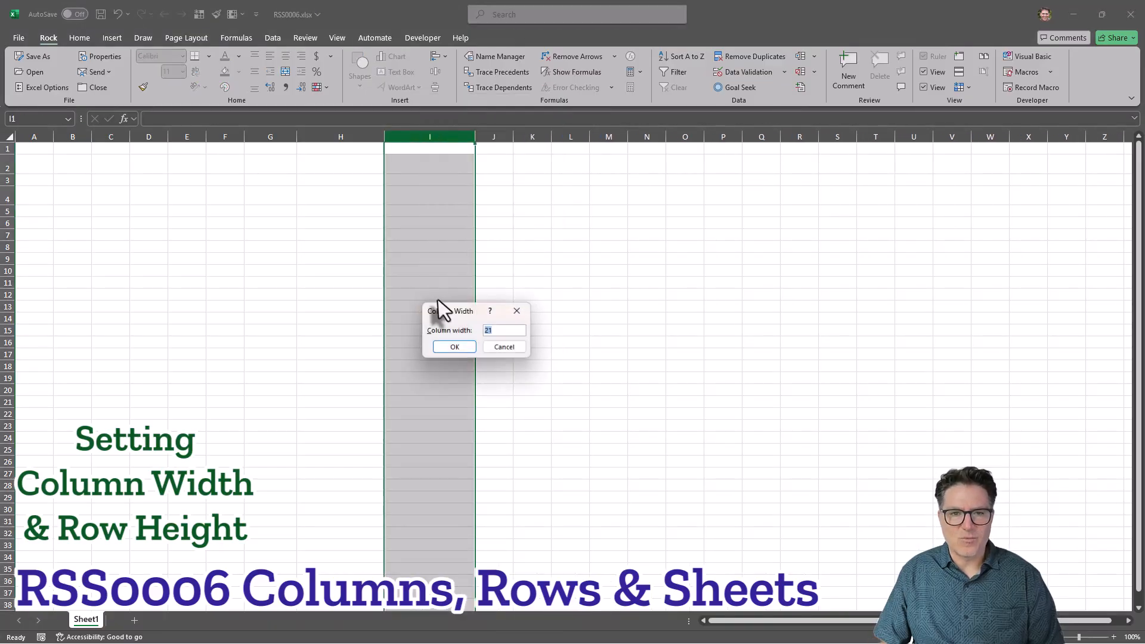
pyautogui.write('15')
pyautogui.press('Return')
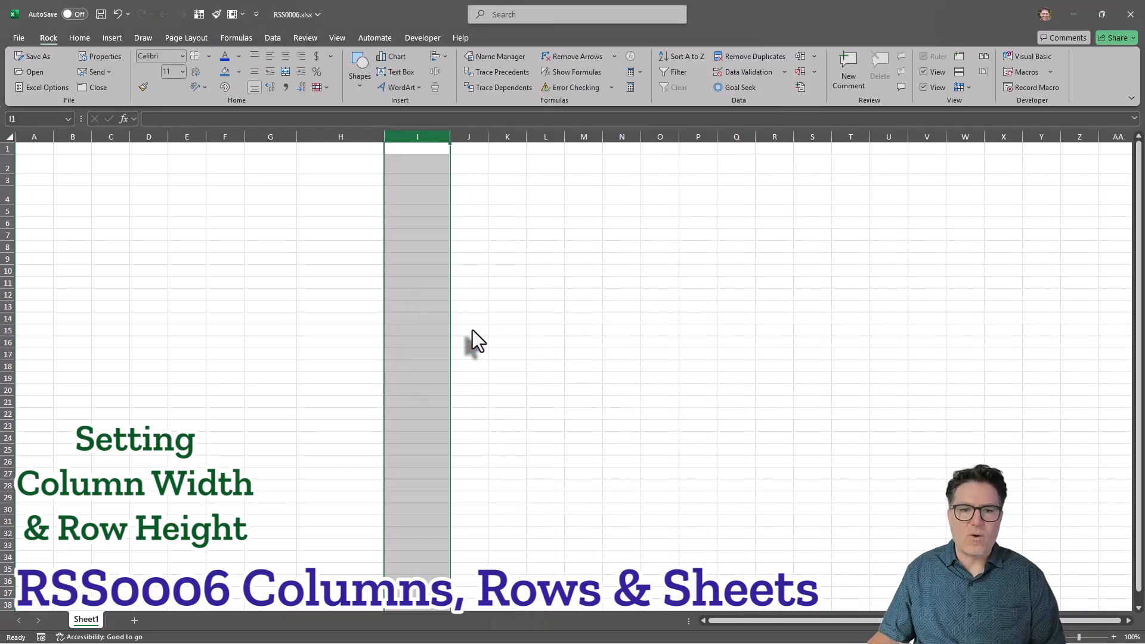
# Enter 'The quick brown fox' in cell I4 and autofit column I to its contents.
pyautogui.click(544, 226)
pyautogui.click(410, 201)
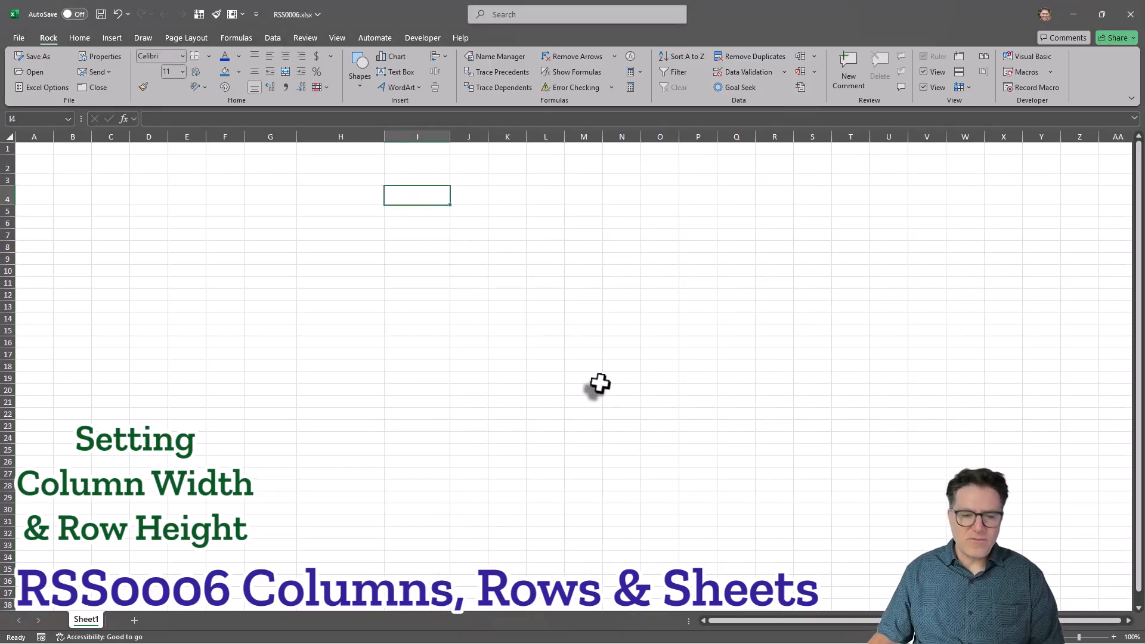
pyautogui.write('The quic')
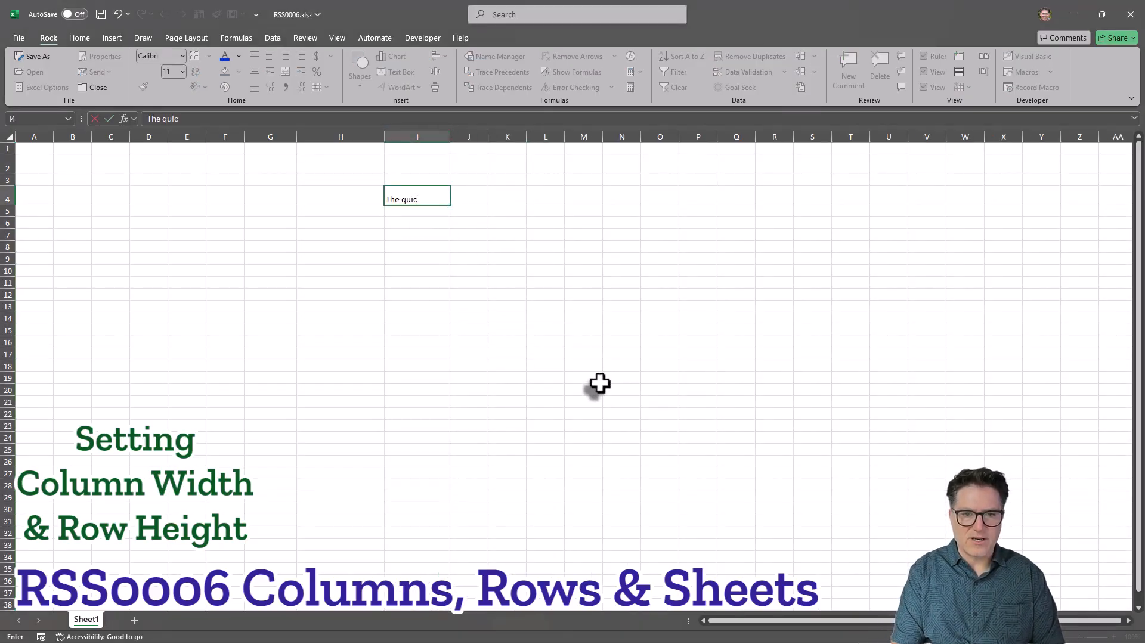
pyautogui.write('k brown fox')
pyautogui.press('Return')
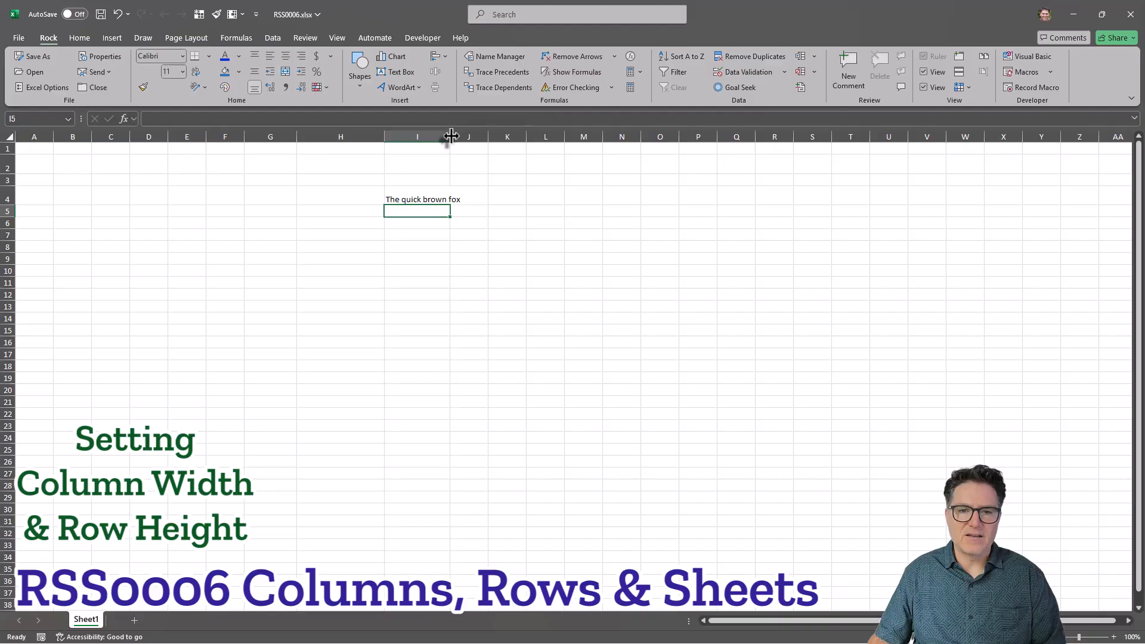
pyautogui.doubleClick(451, 136)
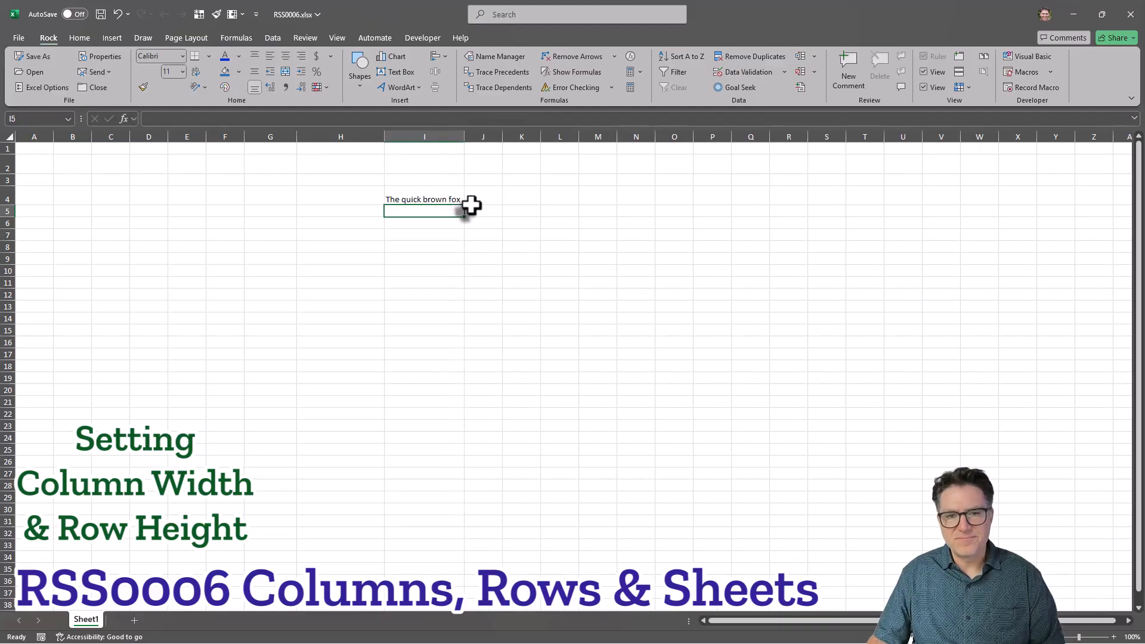
# Copy the text in cell I4 and paste it into cells M4, P4 and S4.
pyautogui.click(435, 199)
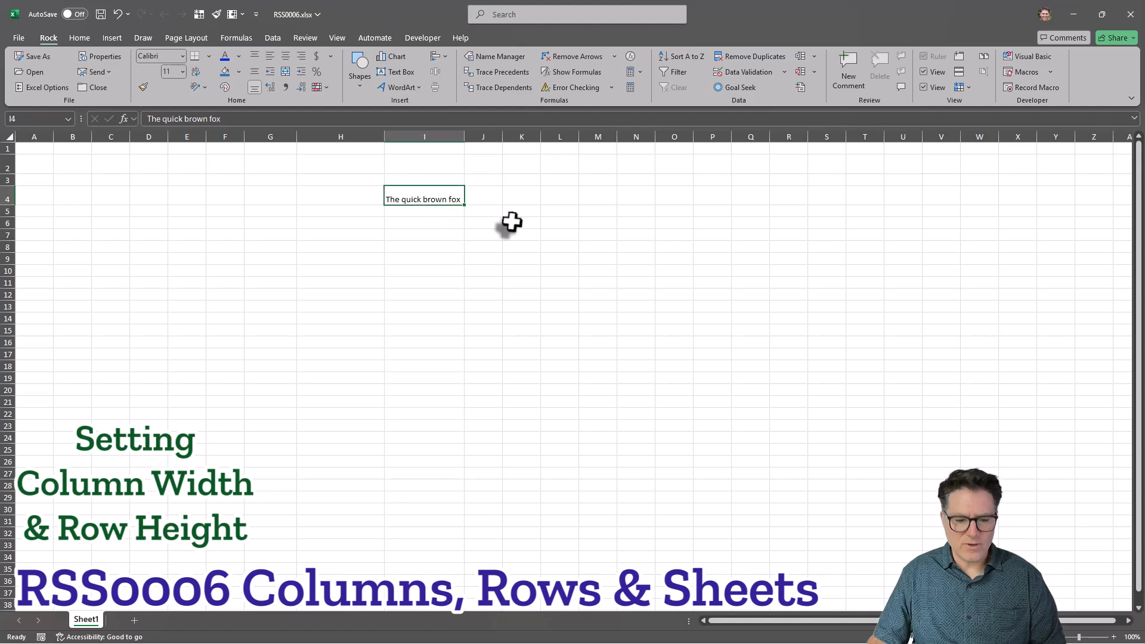
pyautogui.hotkey('ctrl', 'c')
pyautogui.click(598, 199)
pyautogui.hotkey('ctrl', 'v')
pyautogui.hotkey('ctrl', 'v')
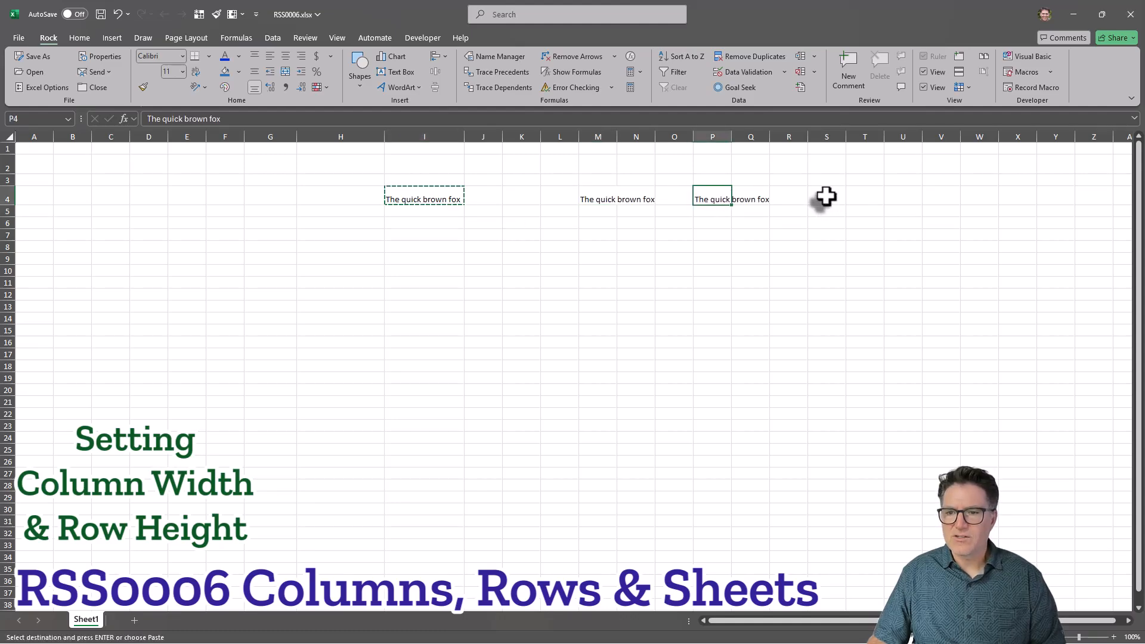
pyautogui.click(818, 197)
pyautogui.hotkey('ctrl', 'v')
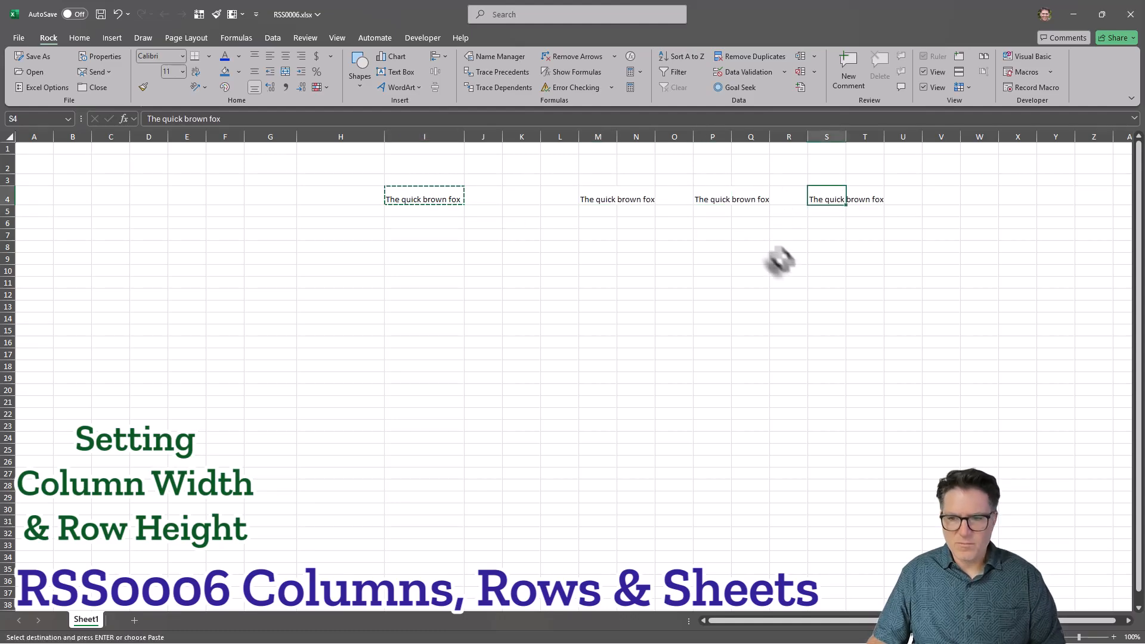
# Select columns M through T and autofit their widths to the contents.
pyautogui.click(822, 282)
pyautogui.moveTo(601, 137); pyautogui.dragTo(872, 154)
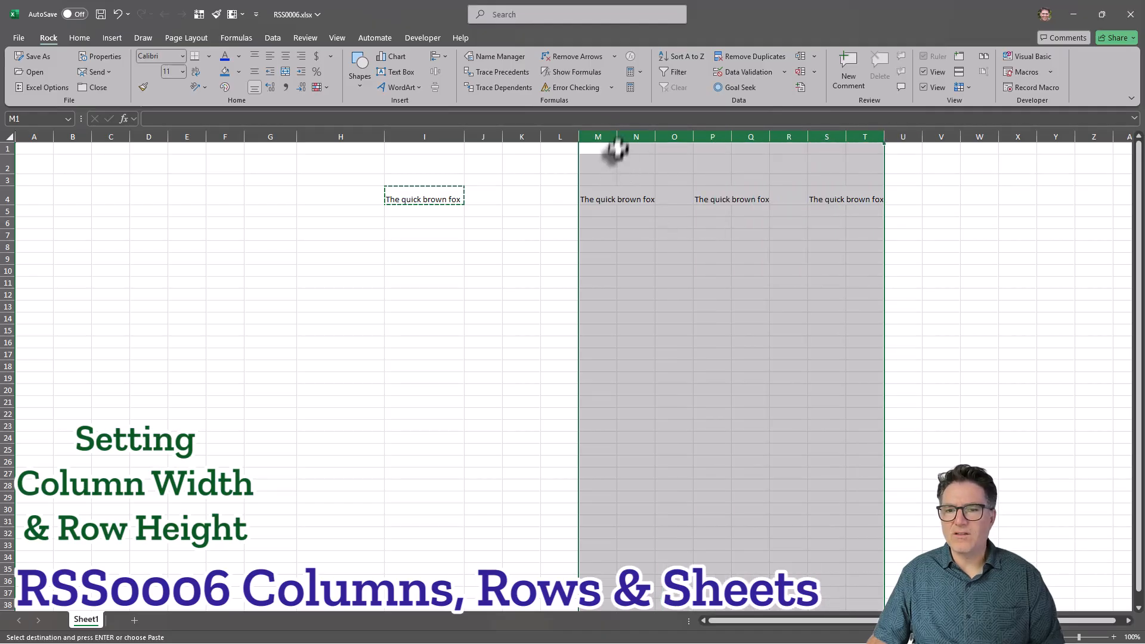
pyautogui.doubleClick(617, 143)
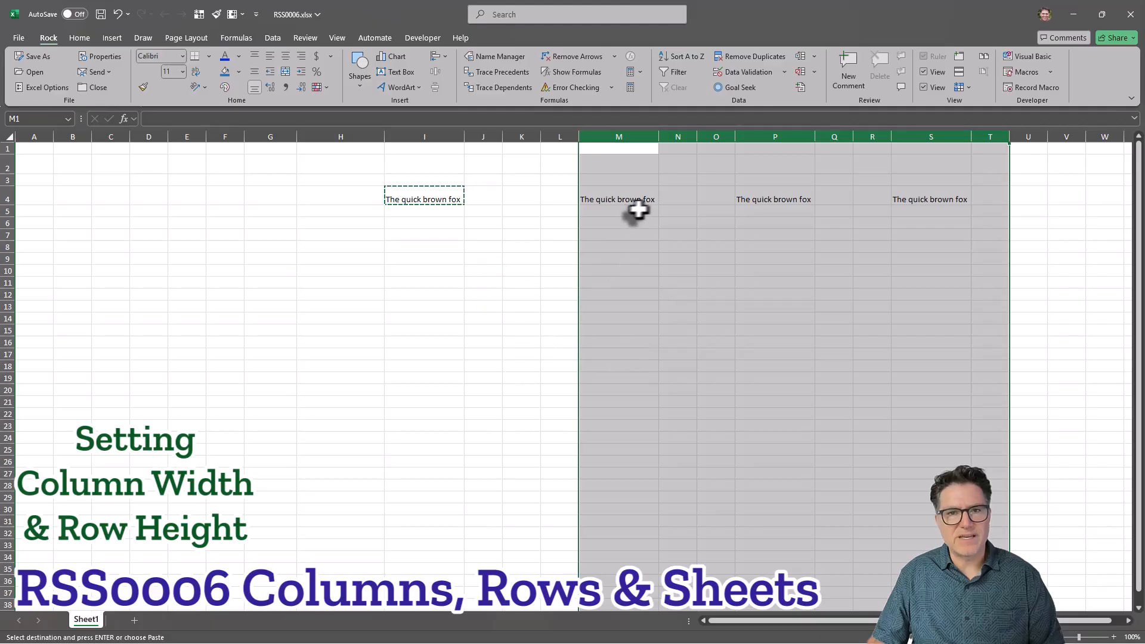
pyautogui.click(697, 222)
# Select cells I4, M4, P4 and S4 together and apply Wrap Text.
pyautogui.click(427, 198)
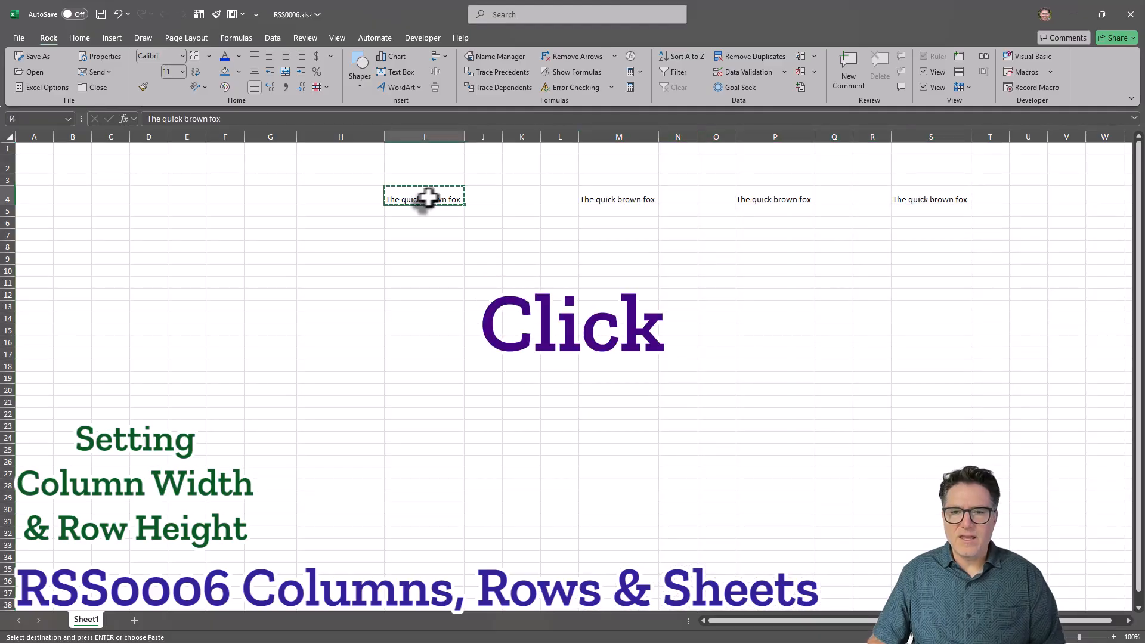
pyautogui.keyDown('ctrl'); pyautogui.click(619, 197); pyautogui.keyUp('ctrl')
pyautogui.keyDown('ctrl'); pyautogui.click(775, 199); pyautogui.keyUp('ctrl')
pyautogui.keyDown('ctrl'); pyautogui.click(947, 195); pyautogui.keyUp('ctrl')
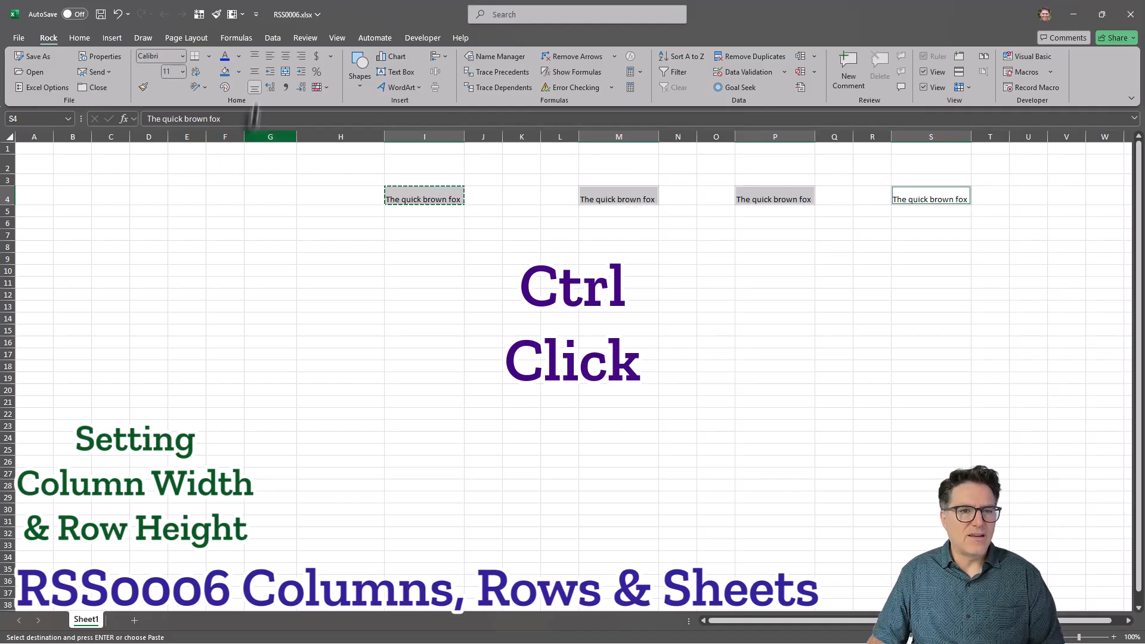
pyautogui.click(196, 71)
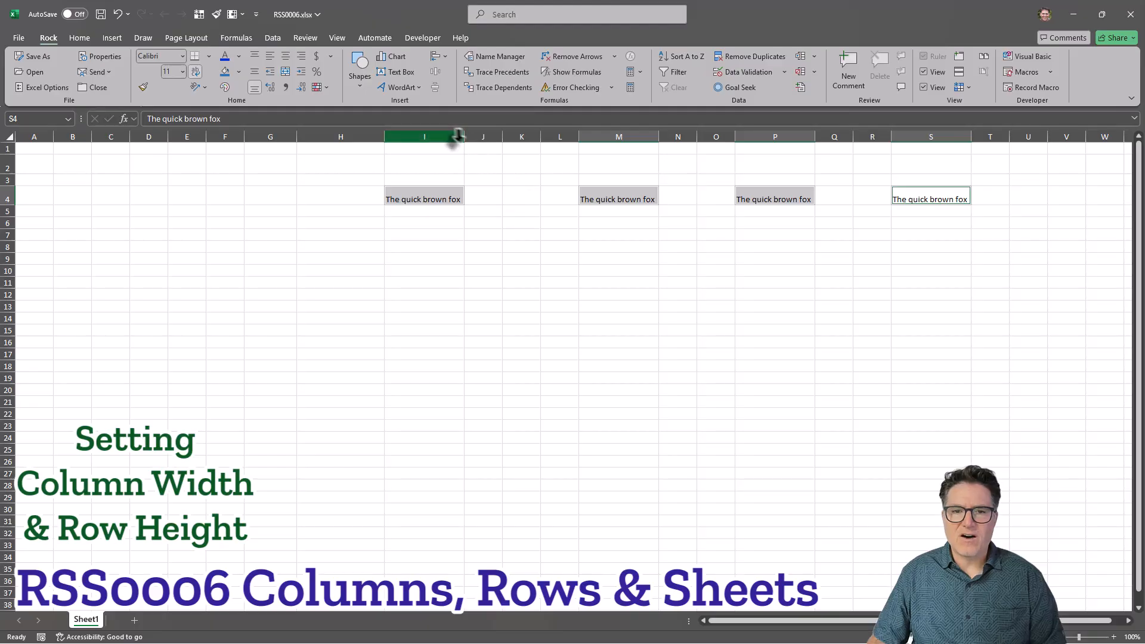
# Select columns I through S and narrow them all to the same smaller width.
pyautogui.moveTo(458, 136); pyautogui.dragTo(910, 158)
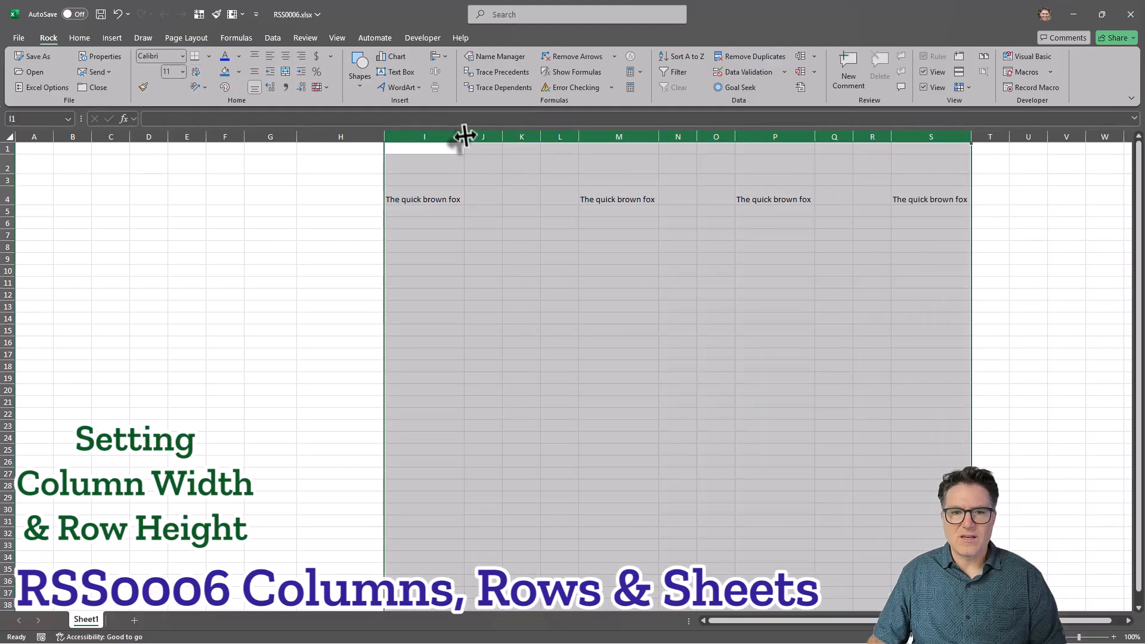
pyautogui.moveTo(464, 137); pyautogui.dragTo(425, 136)
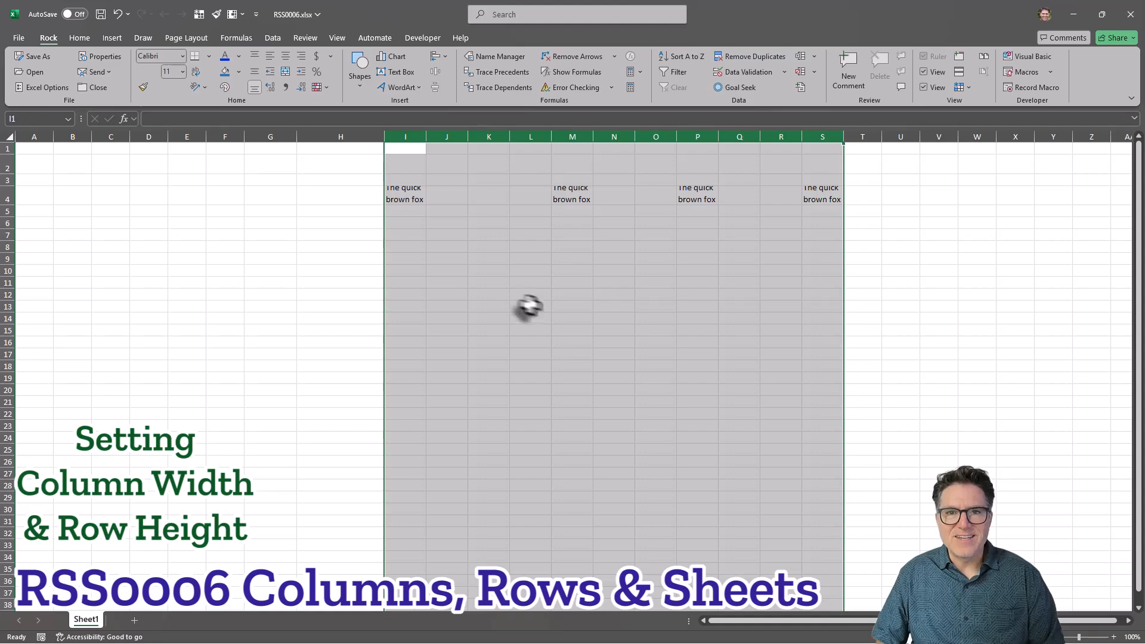
# Autofit row 4's height to fit the wrapped text.
pyautogui.click(566, 197)
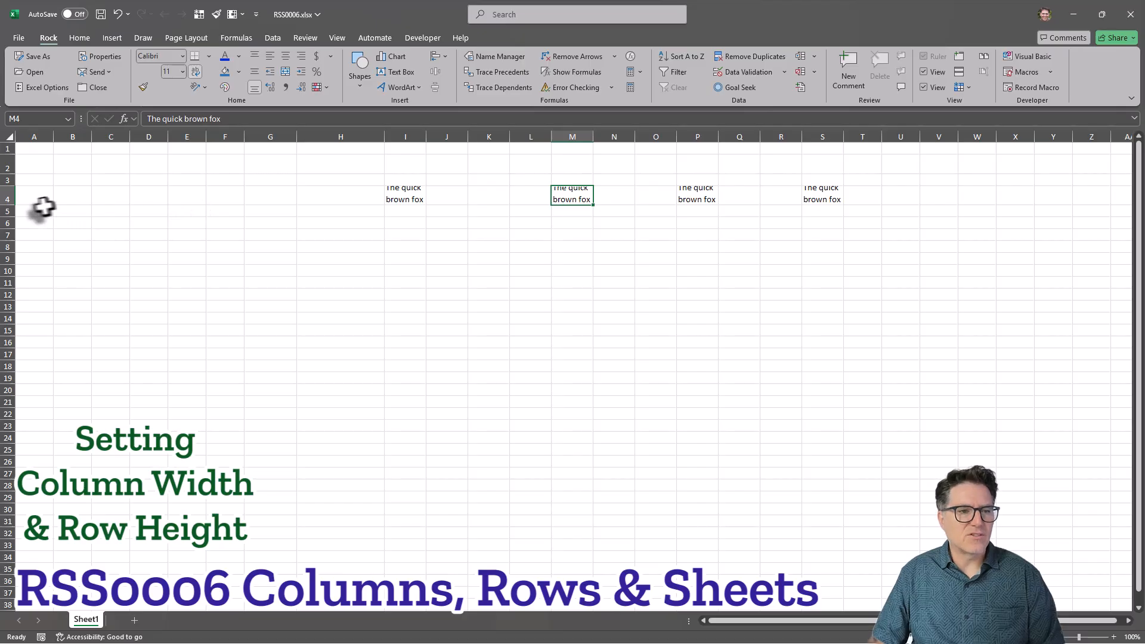
pyautogui.doubleClick(11, 205)
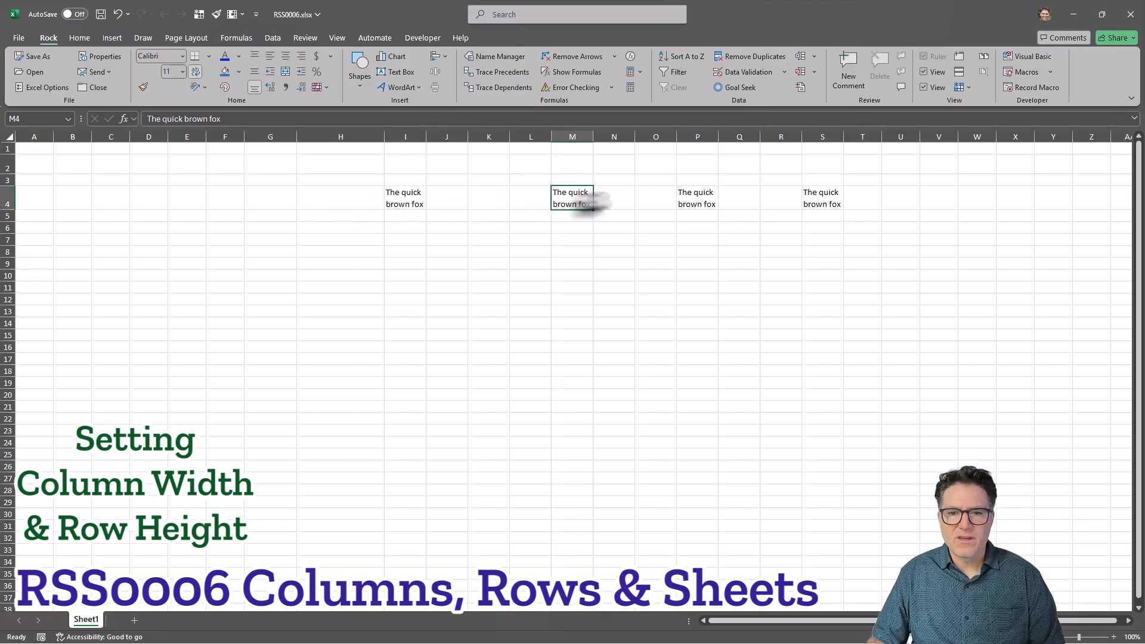
pyautogui.click(404, 216)
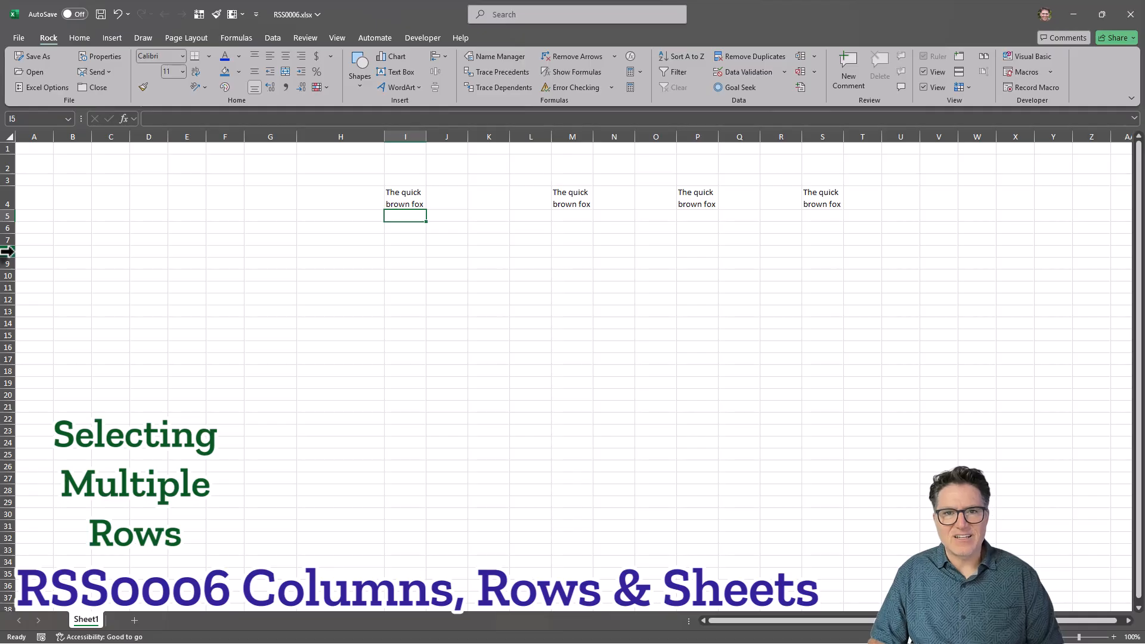
# Select rows 8 through 13, 19, 28 and 33 together and hide them.
pyautogui.moveTo(7, 251); pyautogui.dragTo(7, 315)
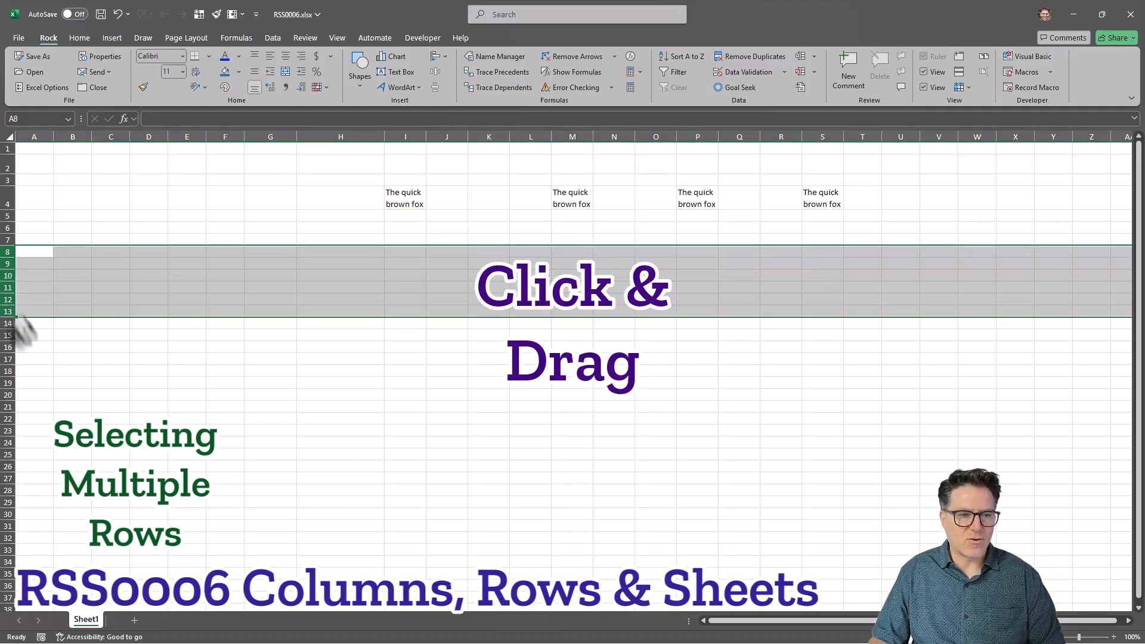
pyautogui.keyDown('ctrl'); pyautogui.click(11, 383); pyautogui.keyUp('ctrl')
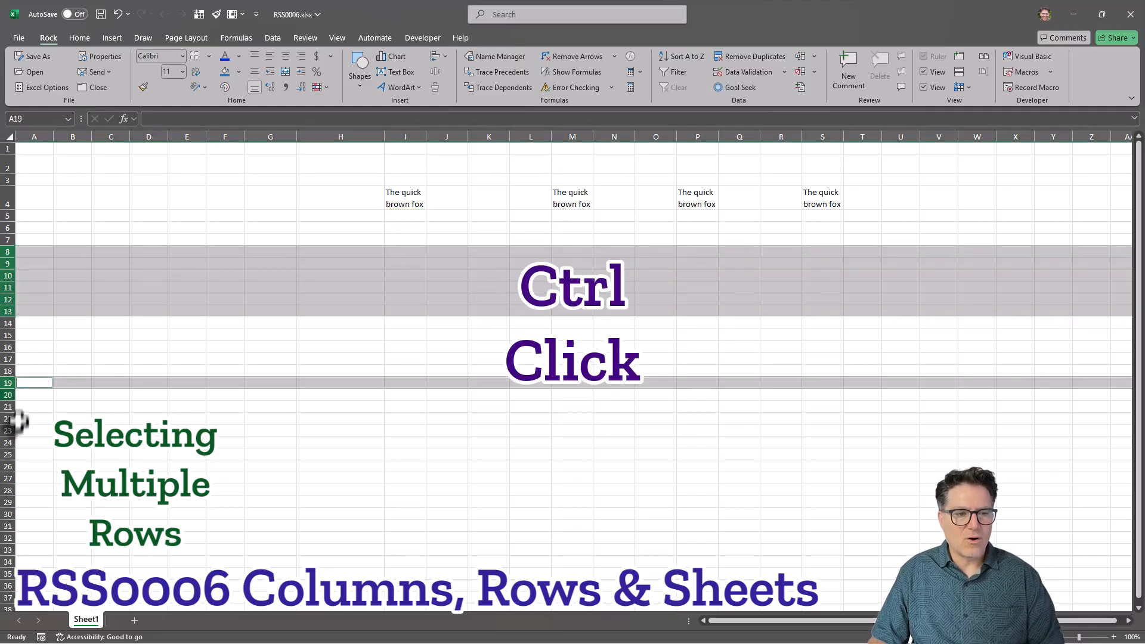
pyautogui.keyDown('ctrl'); pyautogui.click(8, 490); pyautogui.keyUp('ctrl')
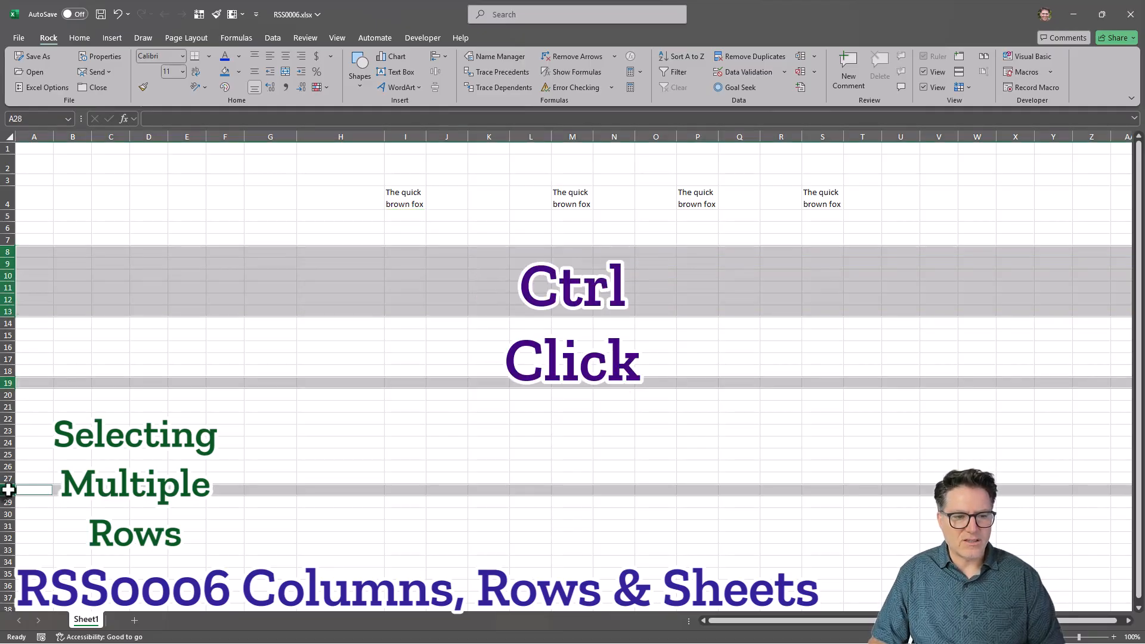
pyautogui.keyDown('ctrl'); pyautogui.click(9, 549); pyautogui.keyUp('ctrl')
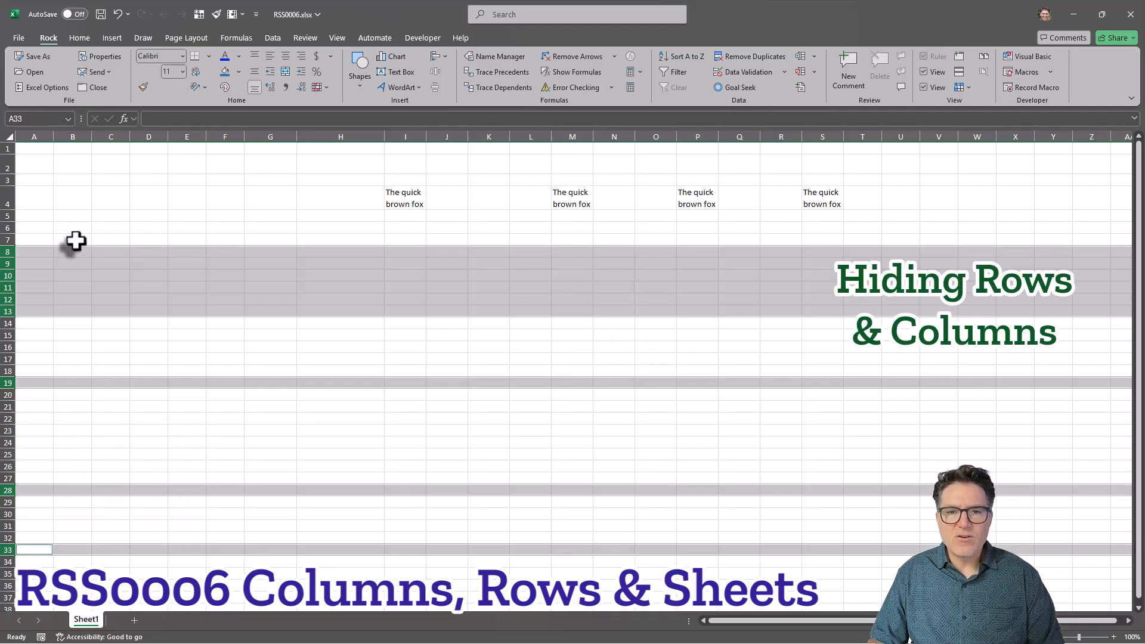
pyautogui.rightClick(5, 263)
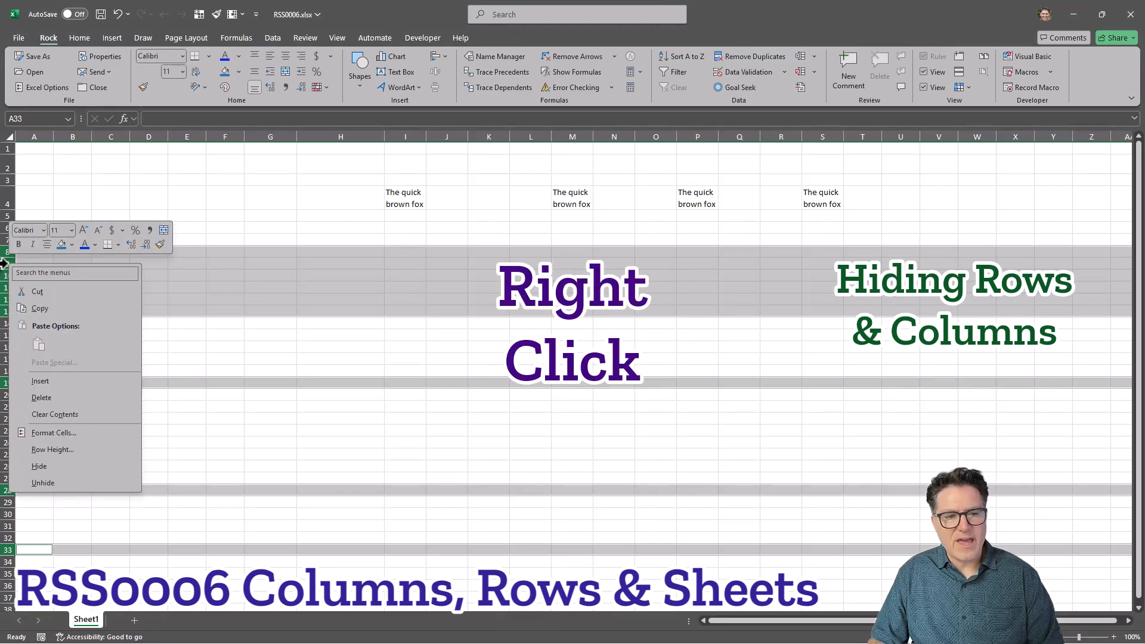
pyautogui.click(45, 467)
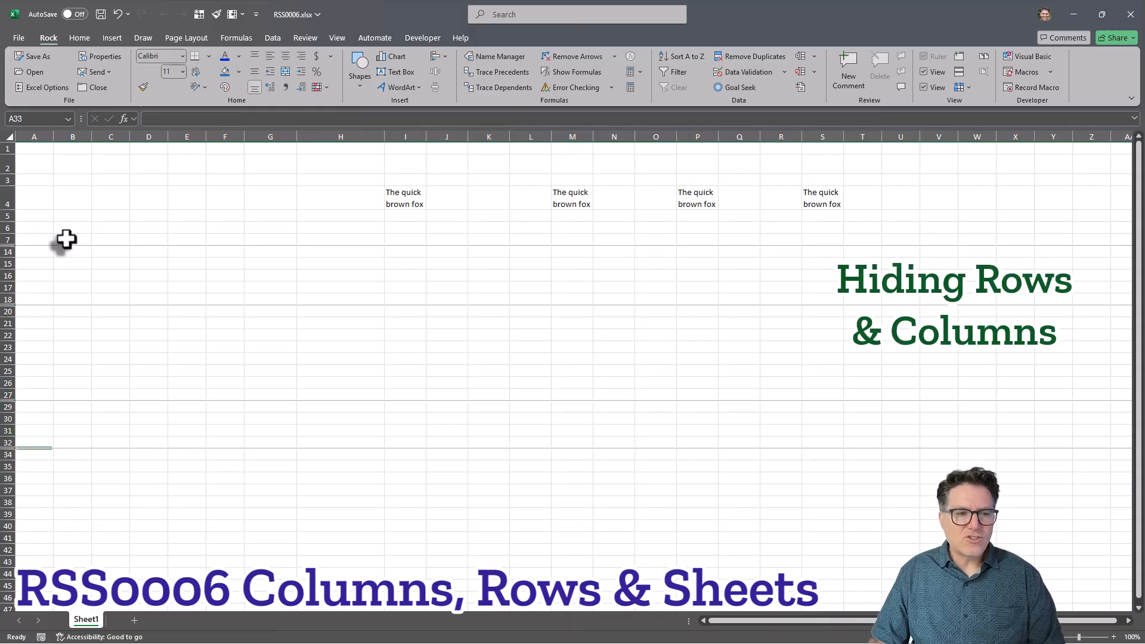
# Select the whole sheet and unhide all hidden rows.
pyautogui.click(140, 217)
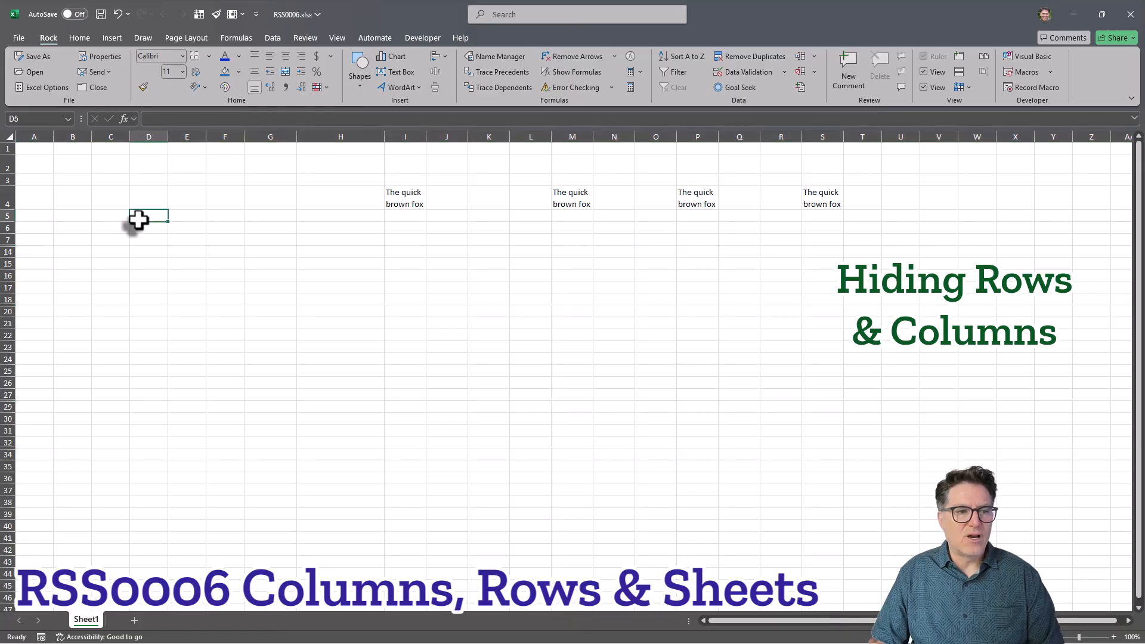
pyautogui.click(8, 138)
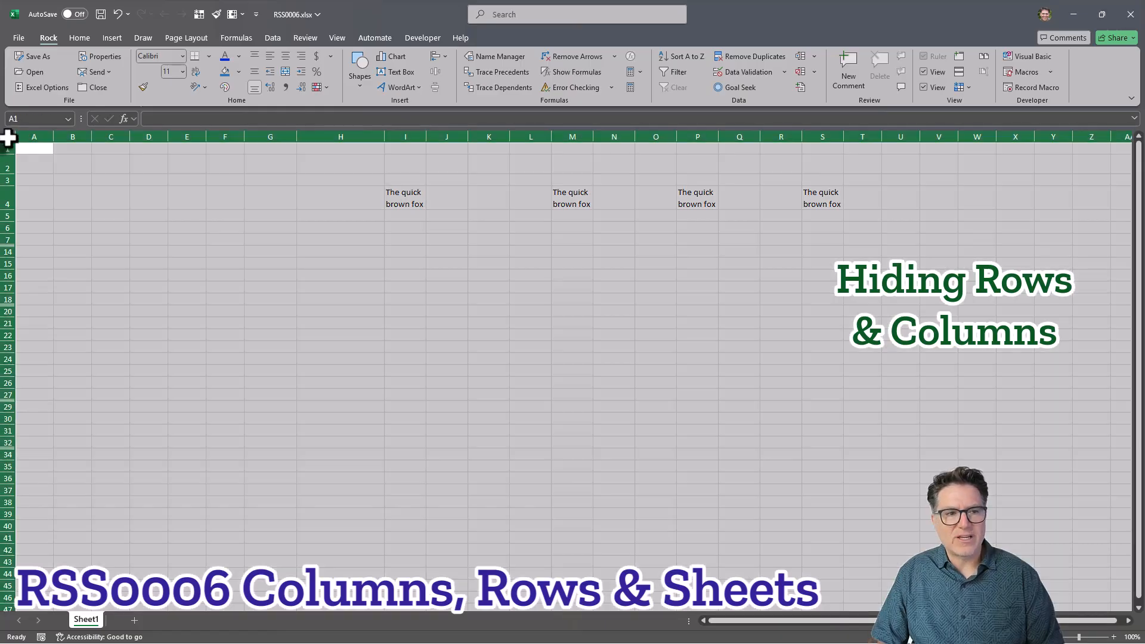
pyautogui.rightClick(6, 227)
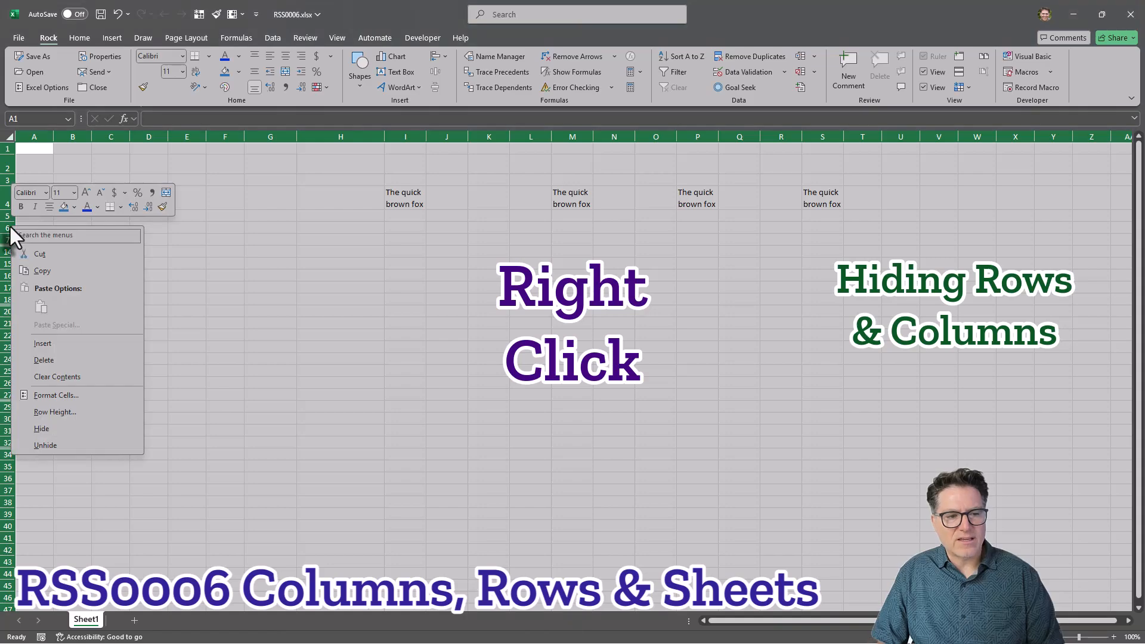
pyautogui.click(52, 442)
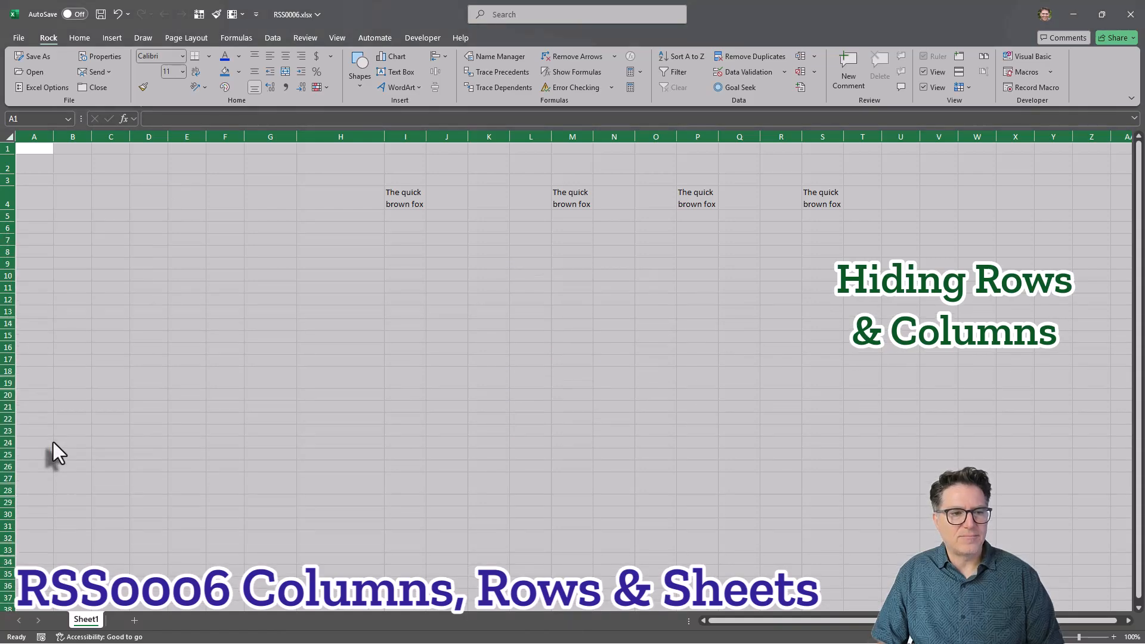
pyautogui.click(146, 347)
# Select columns H through O and hide them.
pyautogui.click(275, 266)
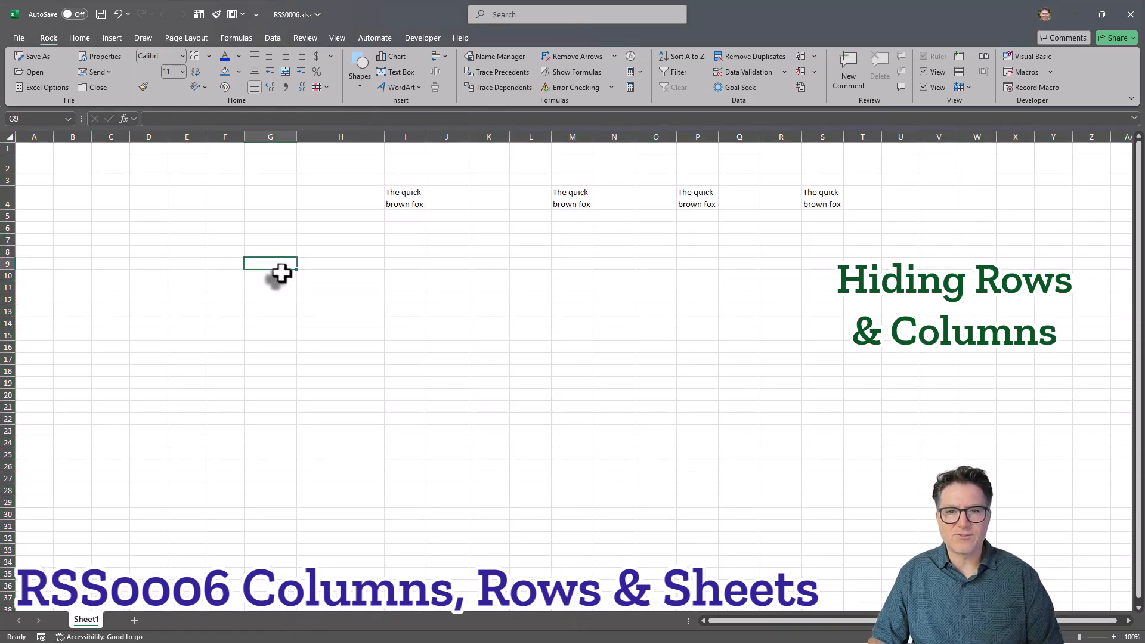
pyautogui.moveTo(338, 135); pyautogui.dragTo(641, 133)
pyautogui.rightClick(657, 133)
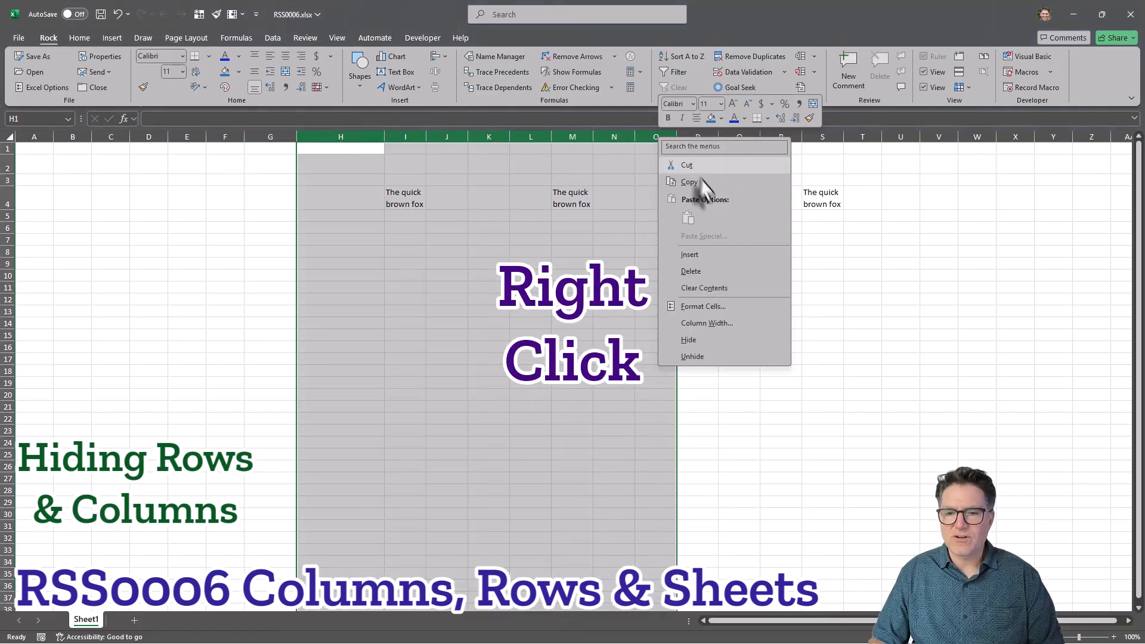
pyautogui.click(694, 339)
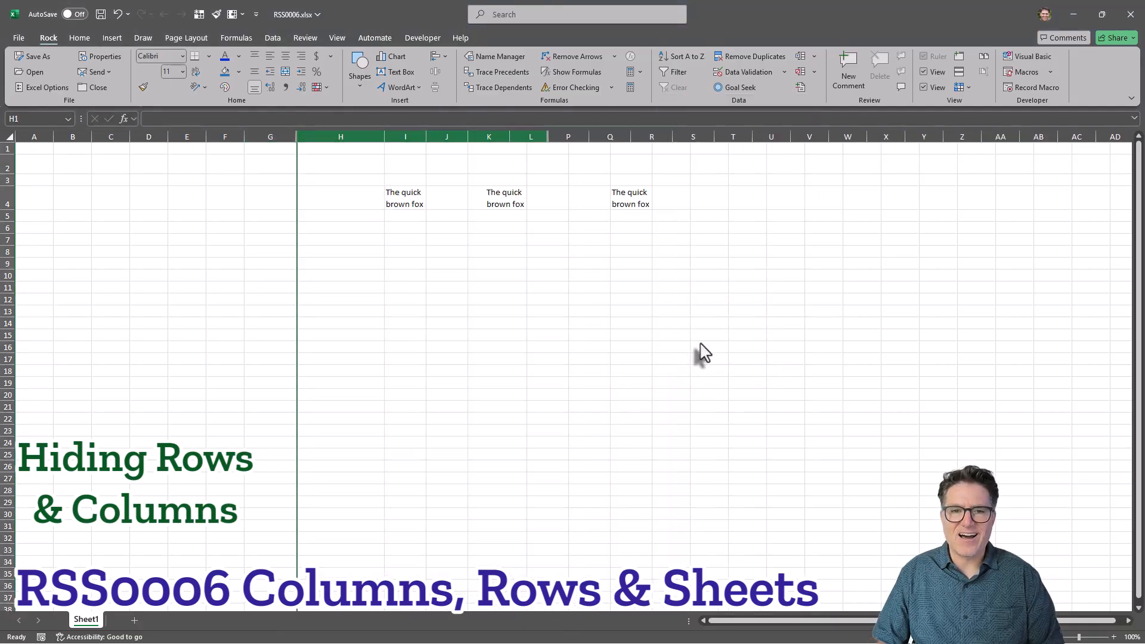
pyautogui.click(453, 288)
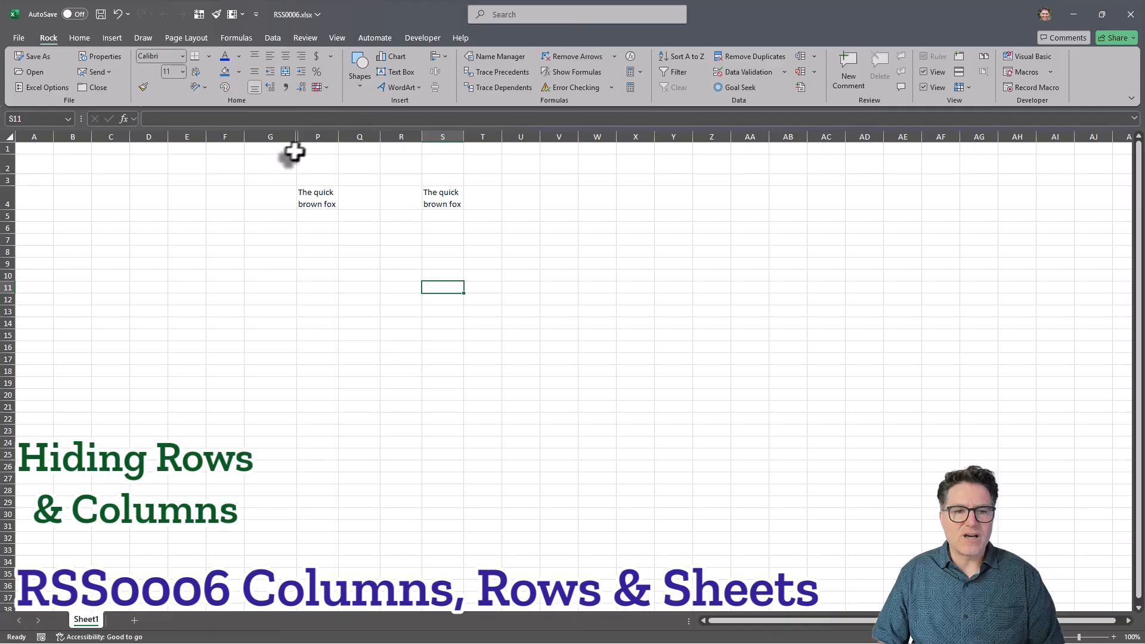
# Try unhiding the hidden columns from column P alone, then from column Q alone.
pyautogui.rightClick(315, 136)
pyautogui.click(357, 358)
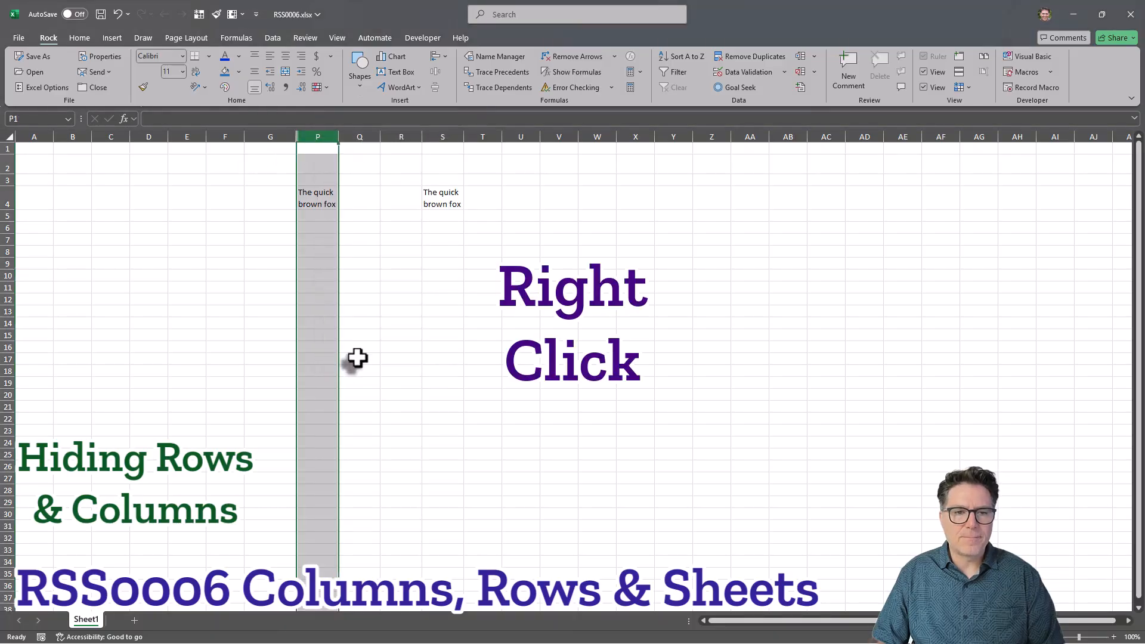
pyautogui.rightClick(365, 136)
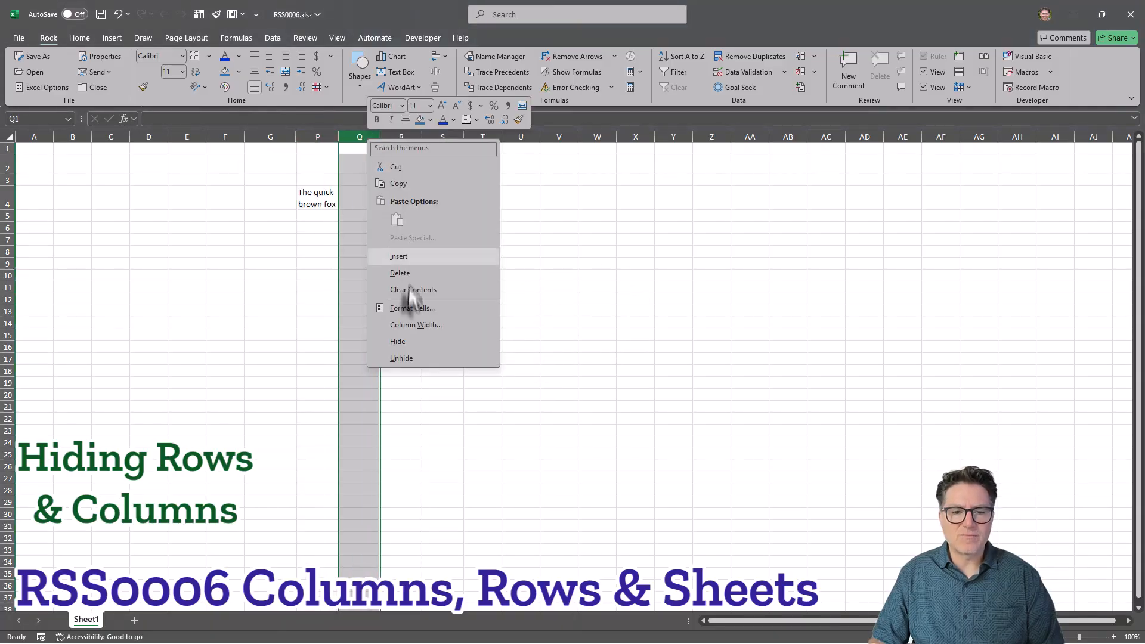
pyautogui.click(416, 358)
pyautogui.click(489, 263)
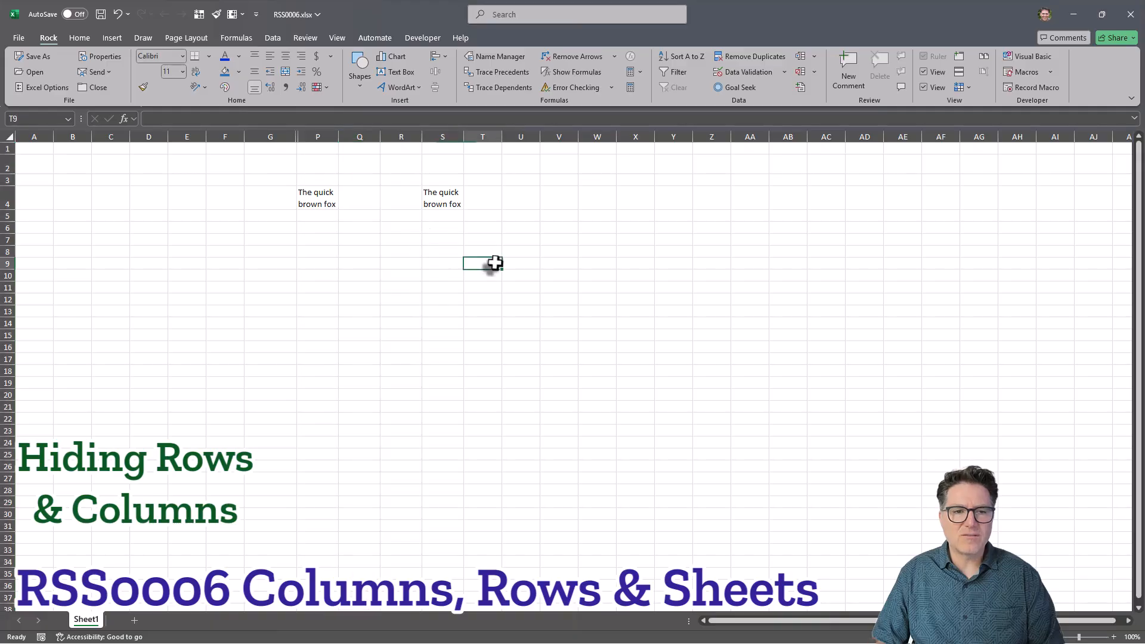
# Select columns G and P on either side of the hidden columns and unhide them.
pyautogui.moveTo(274, 136); pyautogui.dragTo(316, 134)
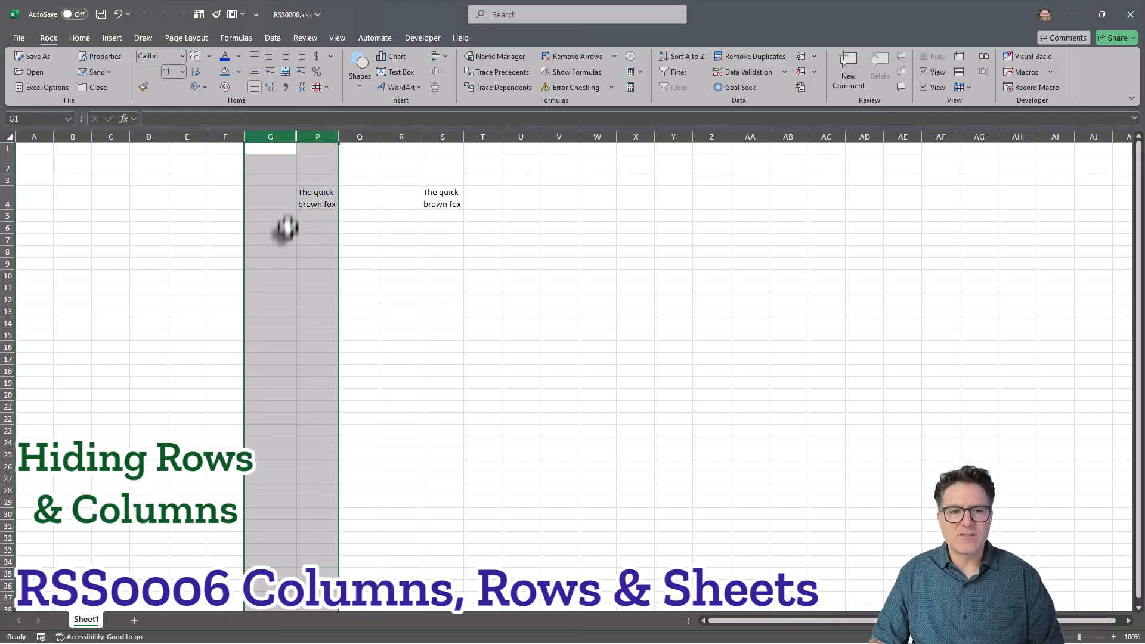
pyautogui.rightClick(306, 132)
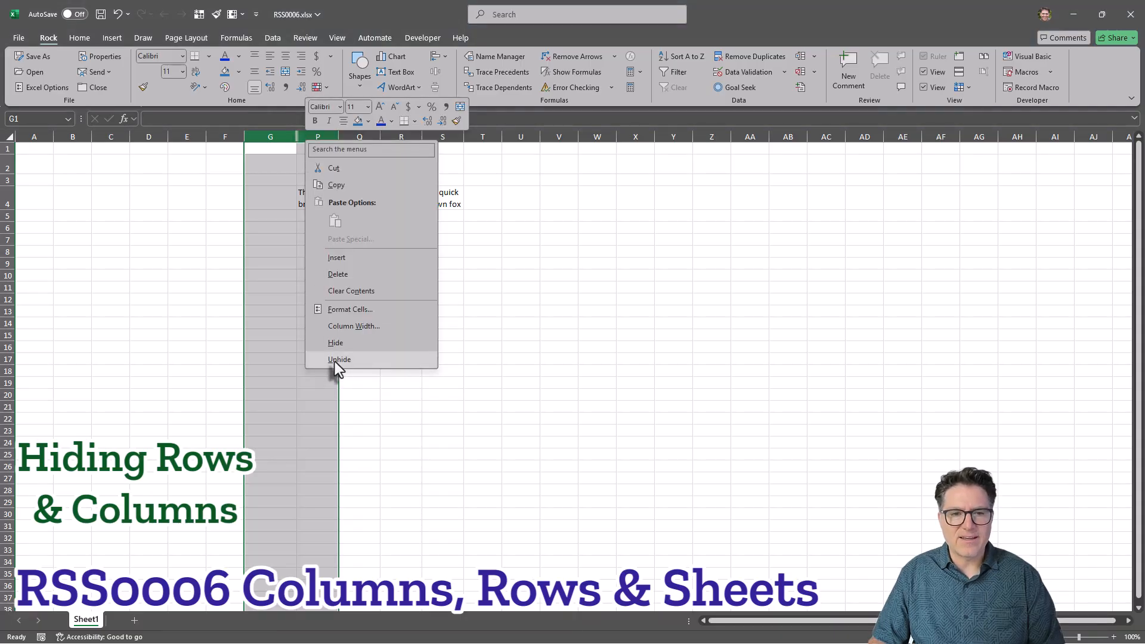
pyautogui.click(339, 359)
pyautogui.click(583, 370)
# Fill column I with the blue fill colour.
pyautogui.click(405, 137)
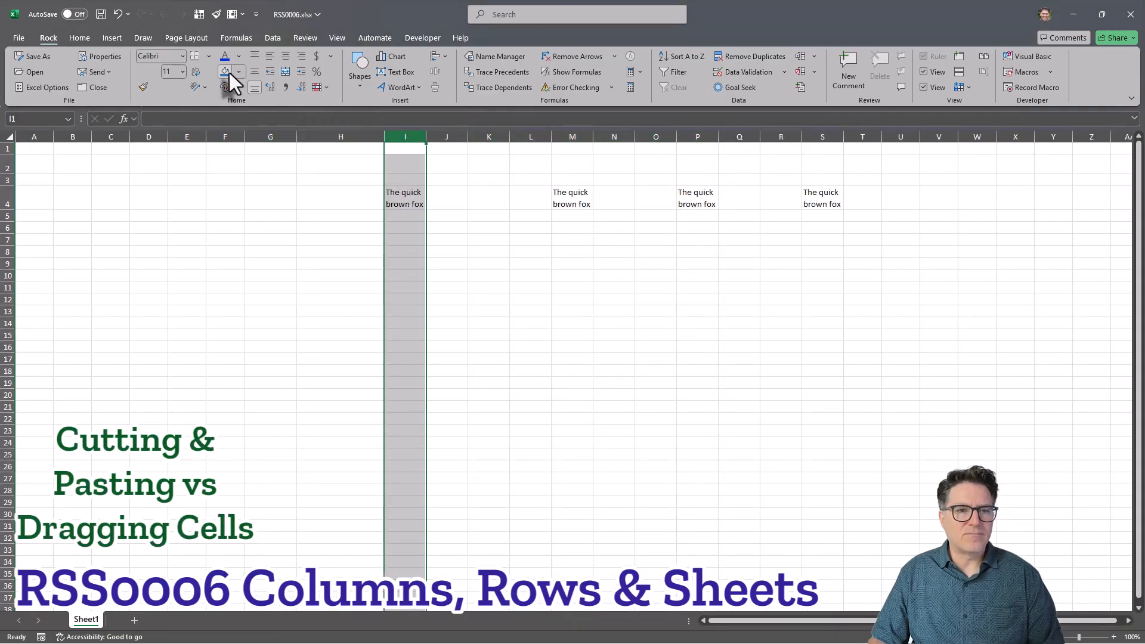
pyautogui.click(226, 71)
# Fill column M with a light blue fill colour.
pyautogui.click(573, 136)
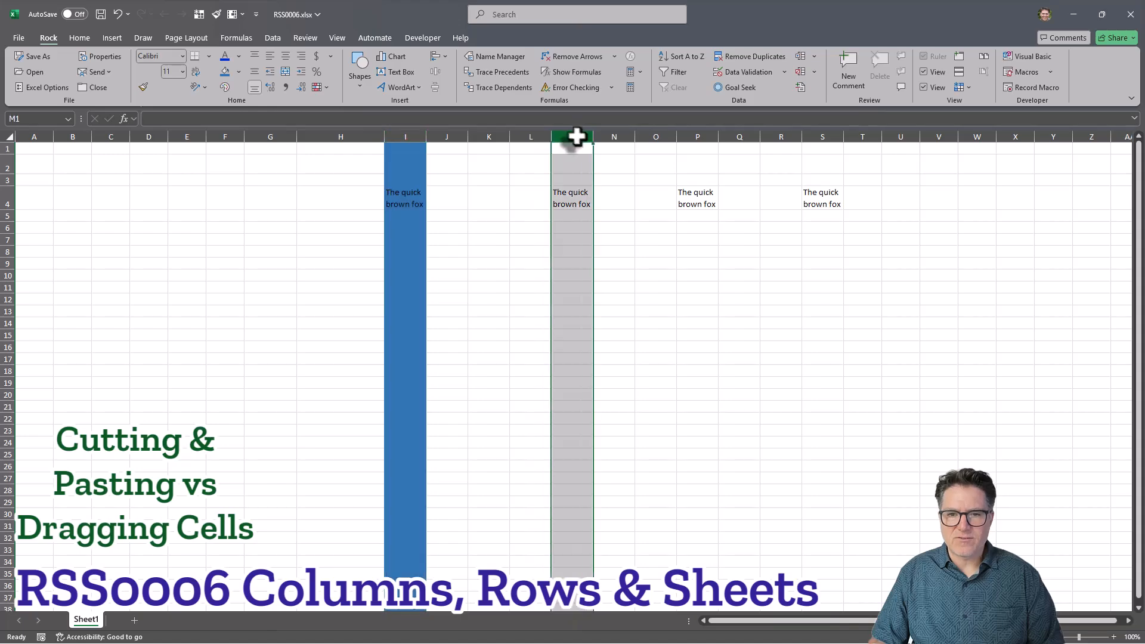
pyautogui.click(238, 72)
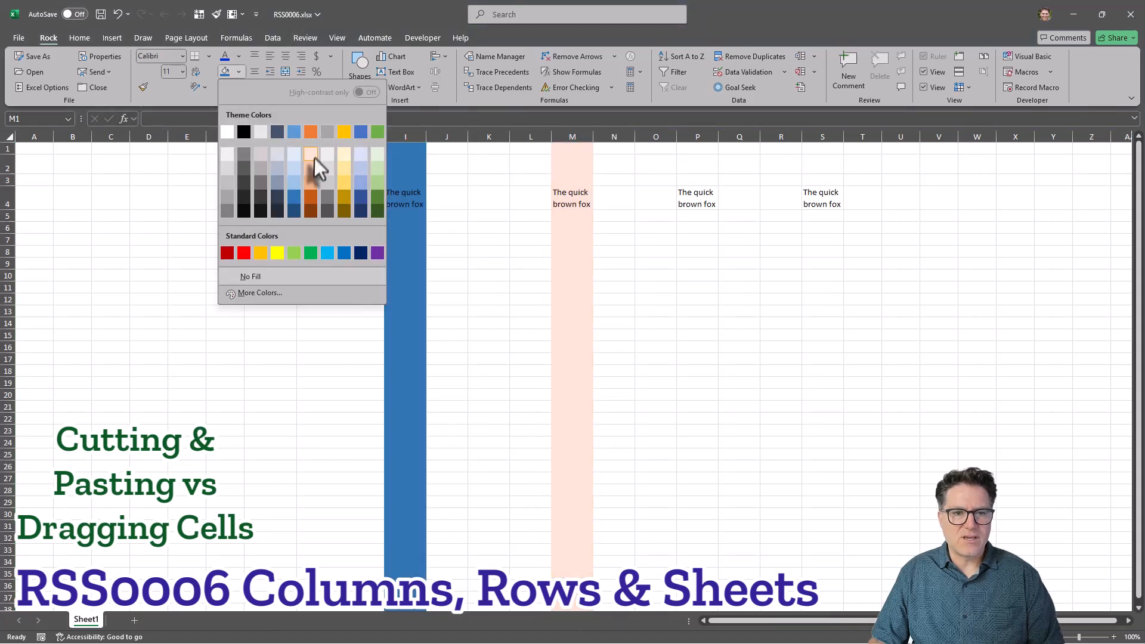
pyautogui.click(359, 184)
# Fill column P with the green fill colour.
pyautogui.click(697, 136)
pyautogui.click(238, 71)
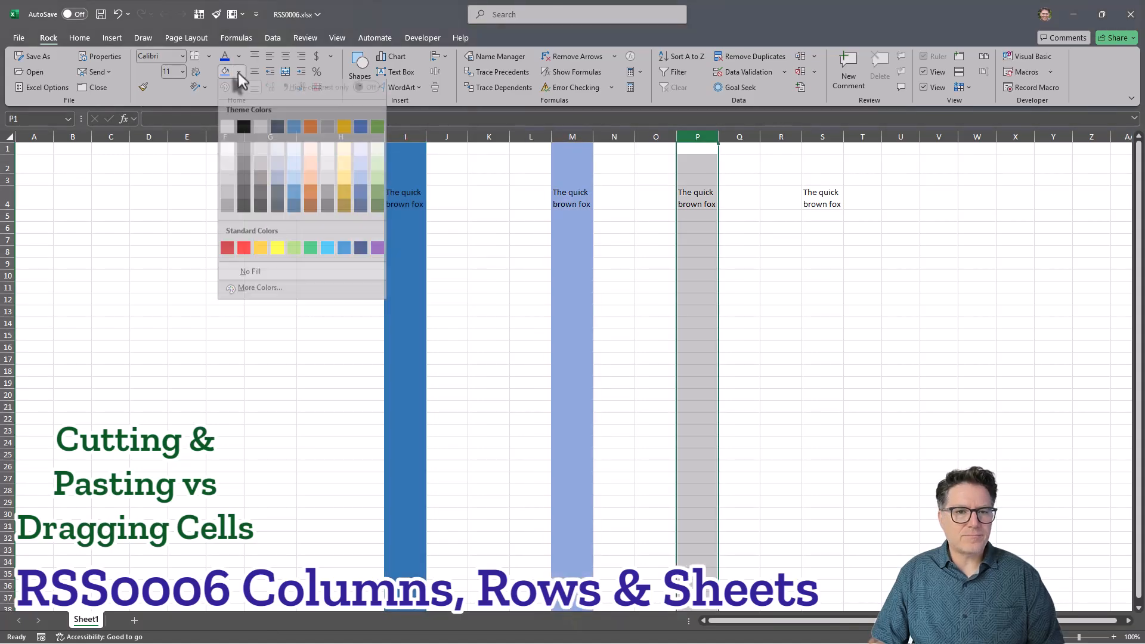
pyautogui.click(377, 192)
pyautogui.click(861, 263)
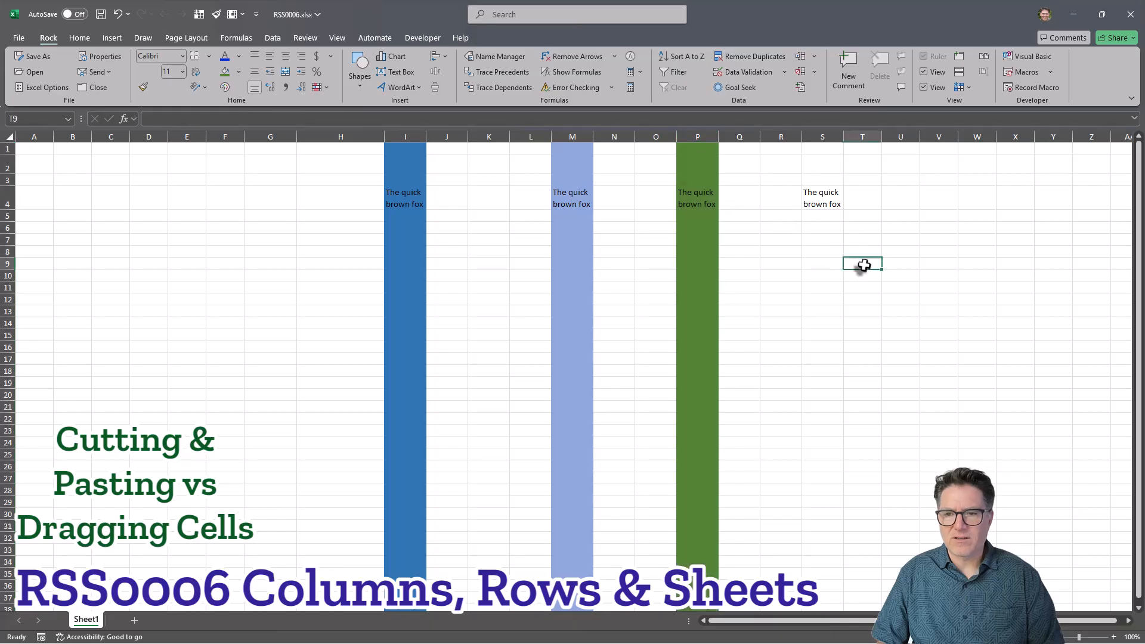
# Cut column S and insert the cut cells before column G.
pyautogui.click(820, 136)
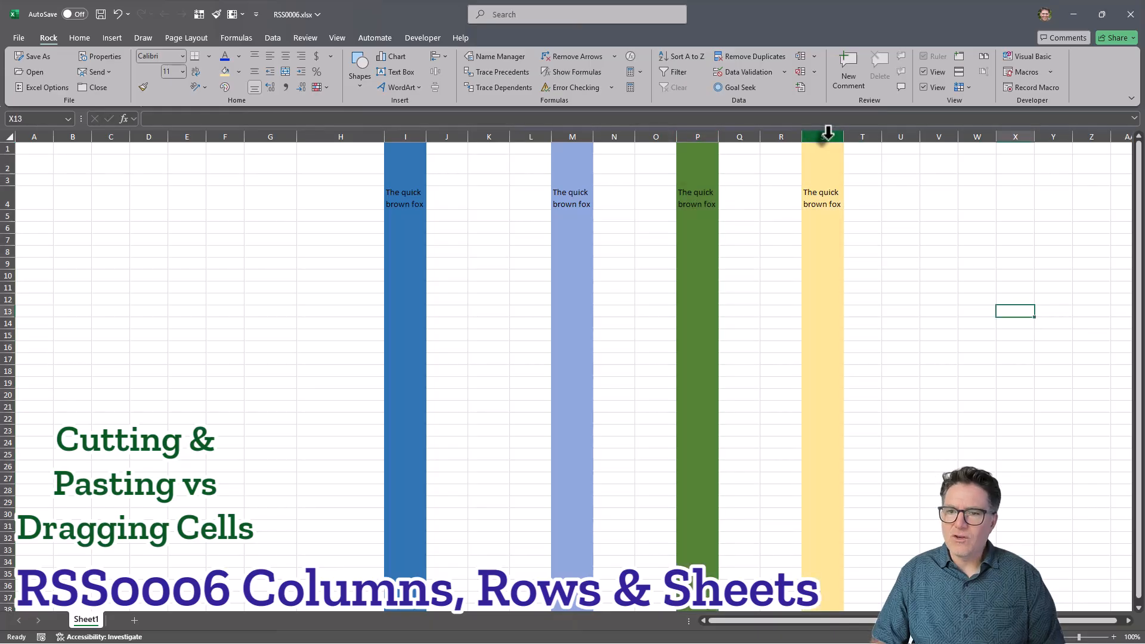
pyautogui.click(823, 136)
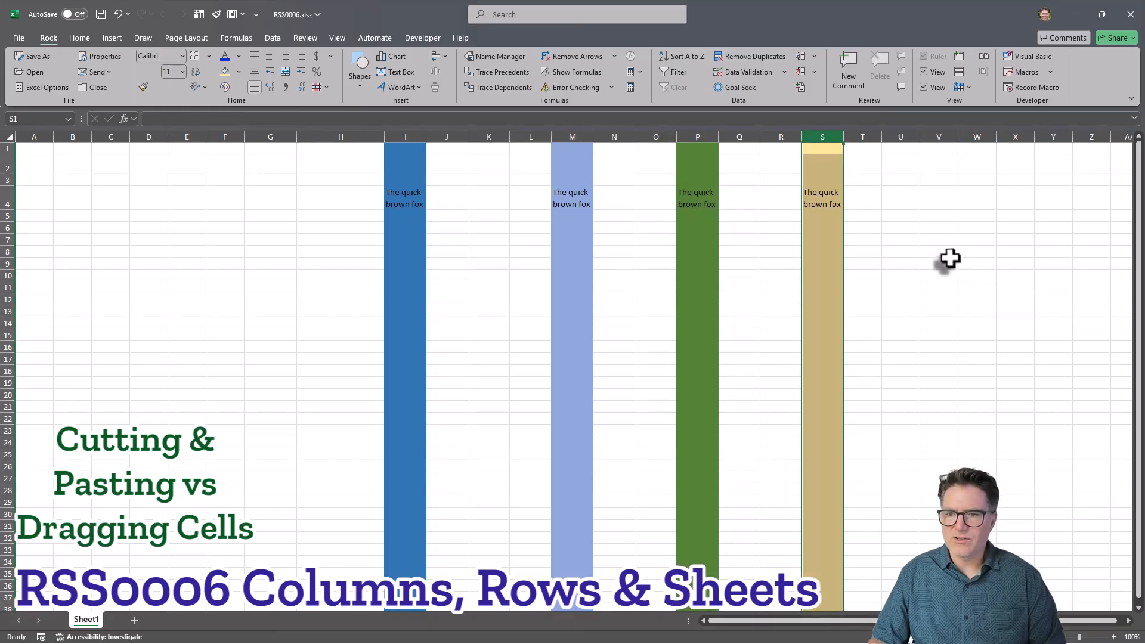
pyautogui.hotkey('ctrl', 'x')
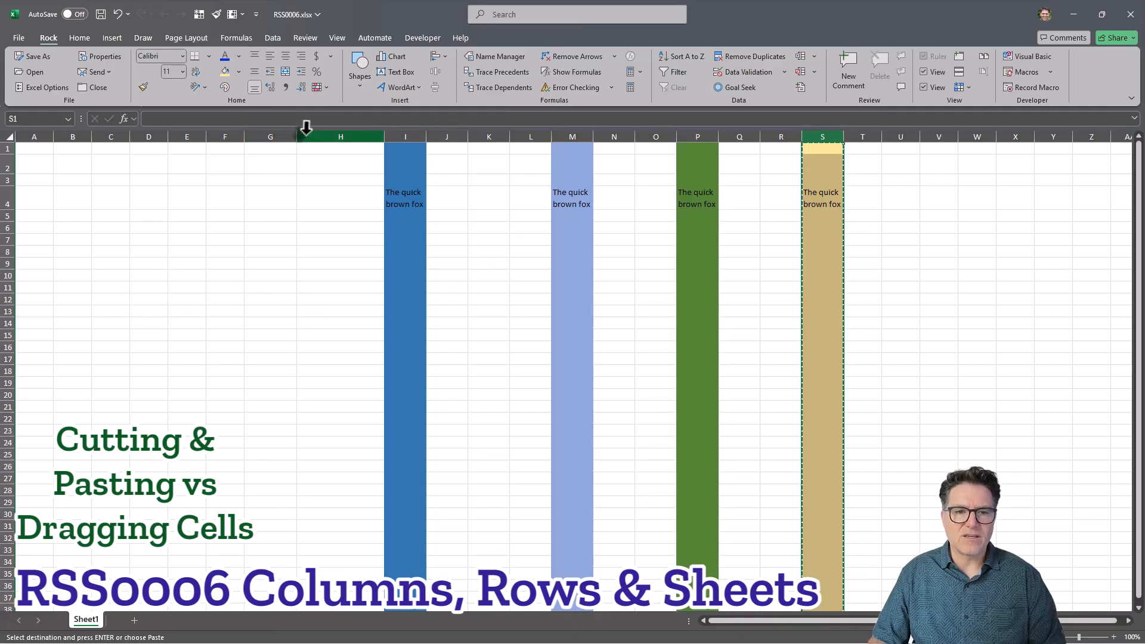
pyautogui.rightClick(273, 136)
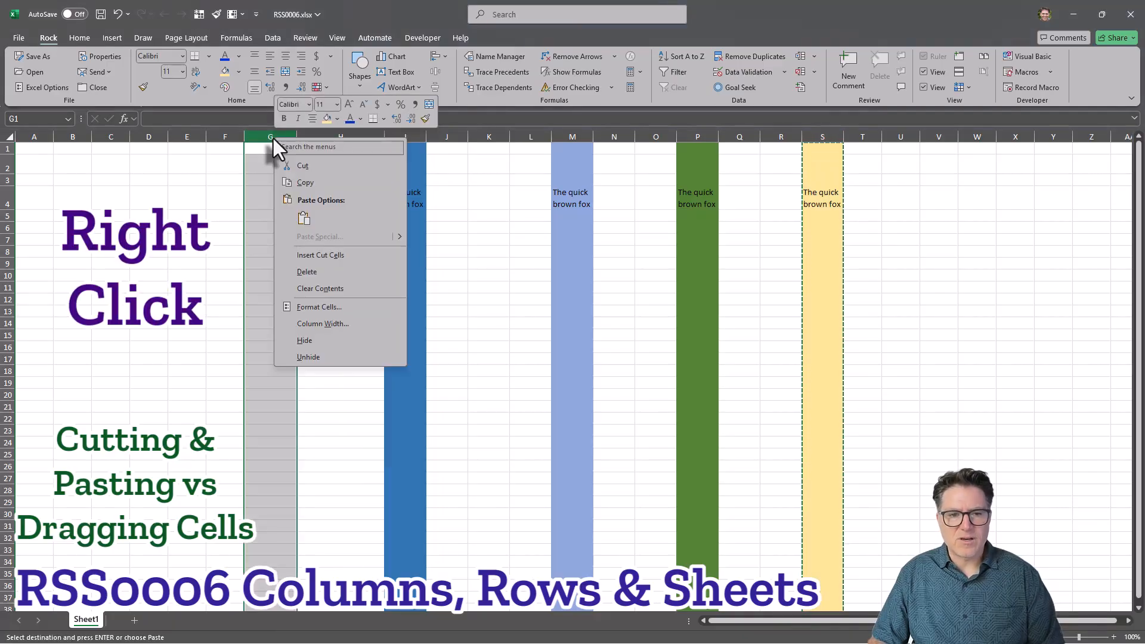
pyautogui.click(335, 254)
pyautogui.click(382, 251)
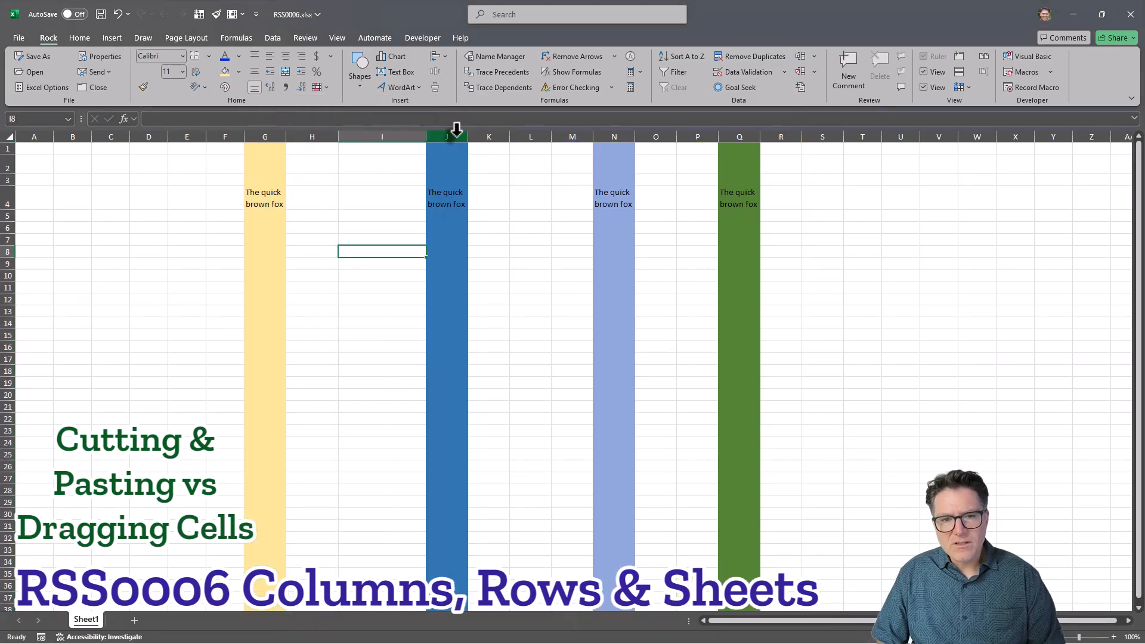
# Move the blue column J by dragging it over to column S.
pyautogui.click(452, 134)
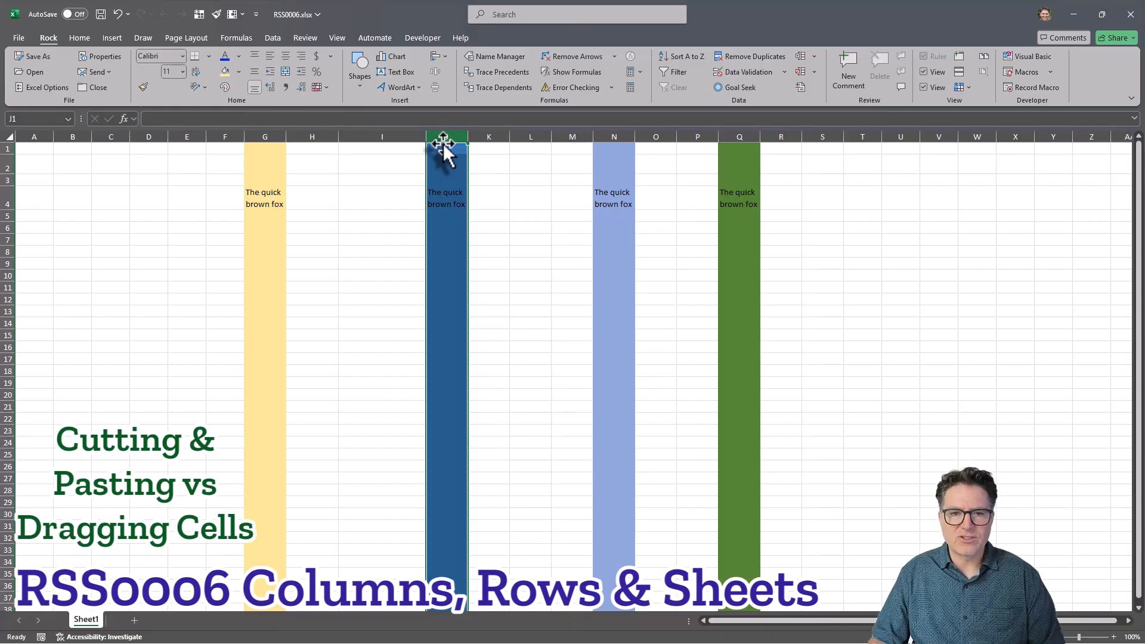
pyautogui.moveTo(441, 149); pyautogui.dragTo(813, 153)
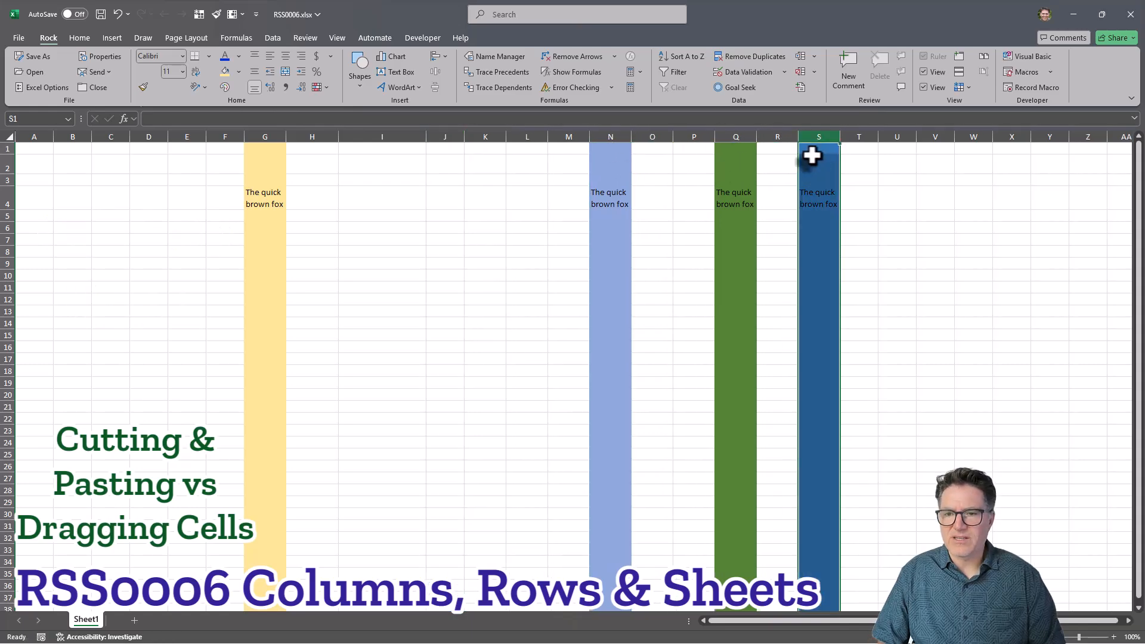
# Select columns N through S and move them so they are inserted before column D rather than replacing data.
pyautogui.moveTo(610, 136); pyautogui.dragTo(813, 138)
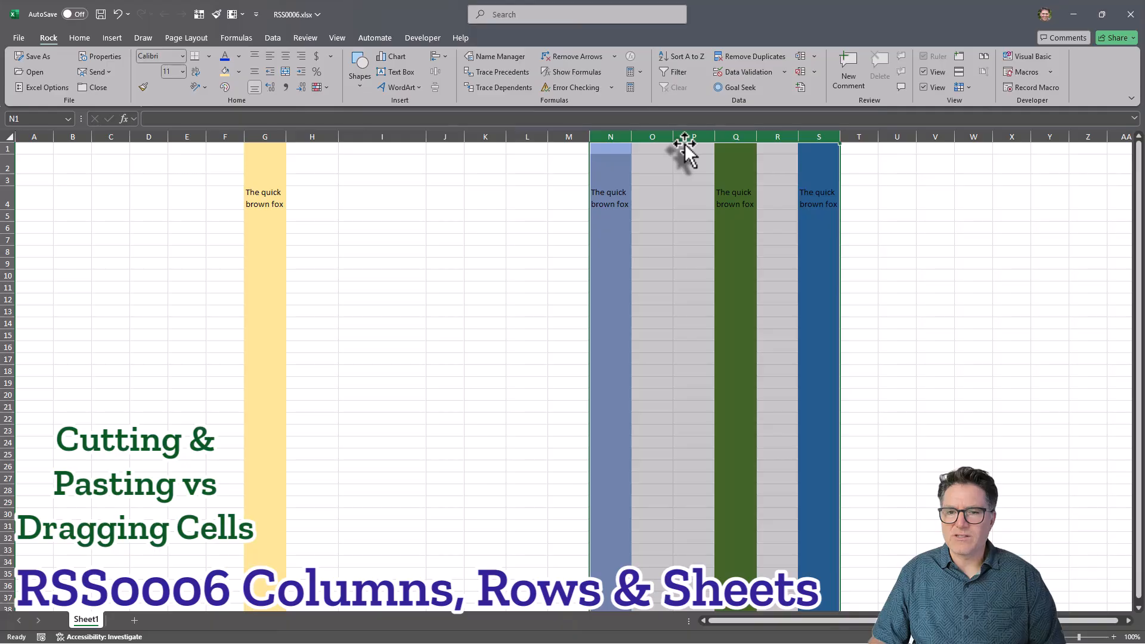
pyautogui.moveTo(684, 143); pyautogui.dragTo(223, 141)
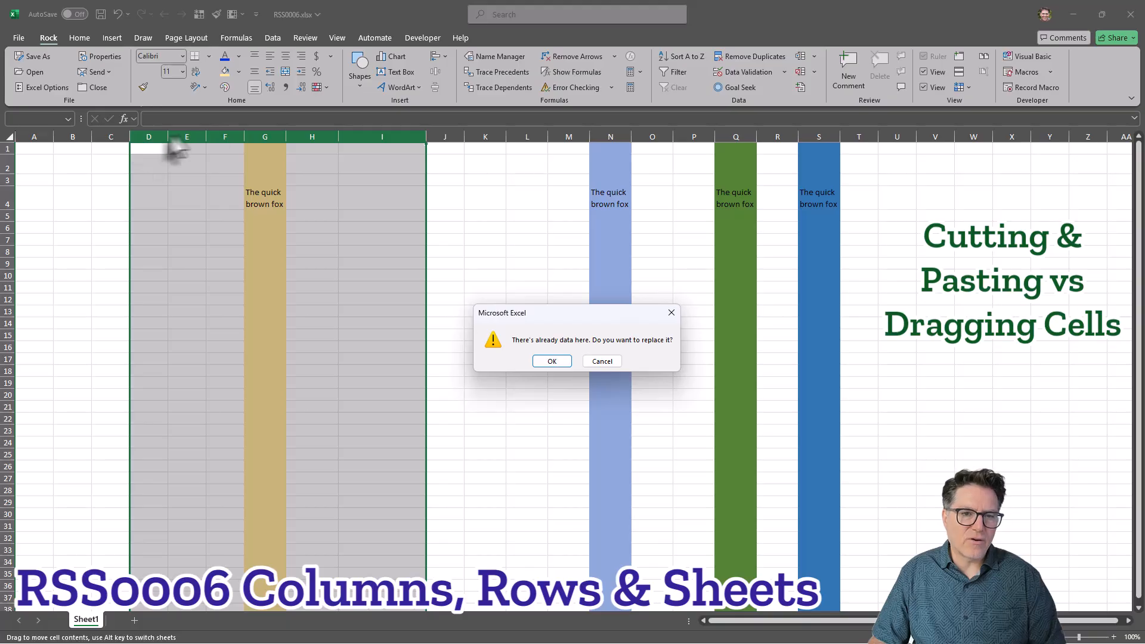
pyautogui.click(611, 360)
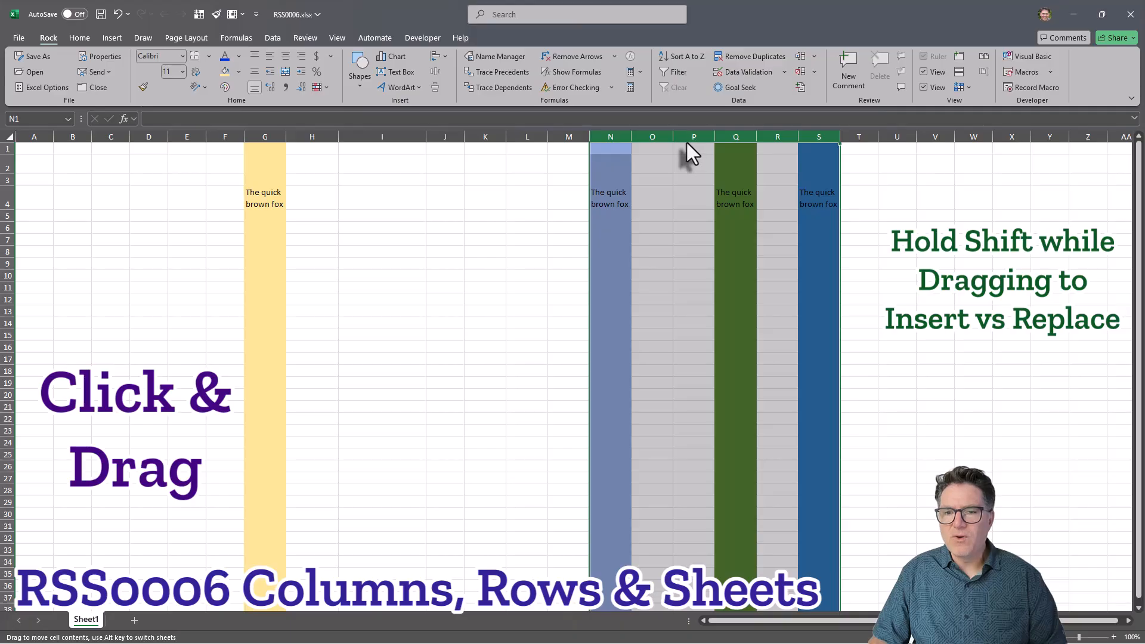
pyautogui.moveTo(685, 142); pyautogui.dragTo(142, 145)
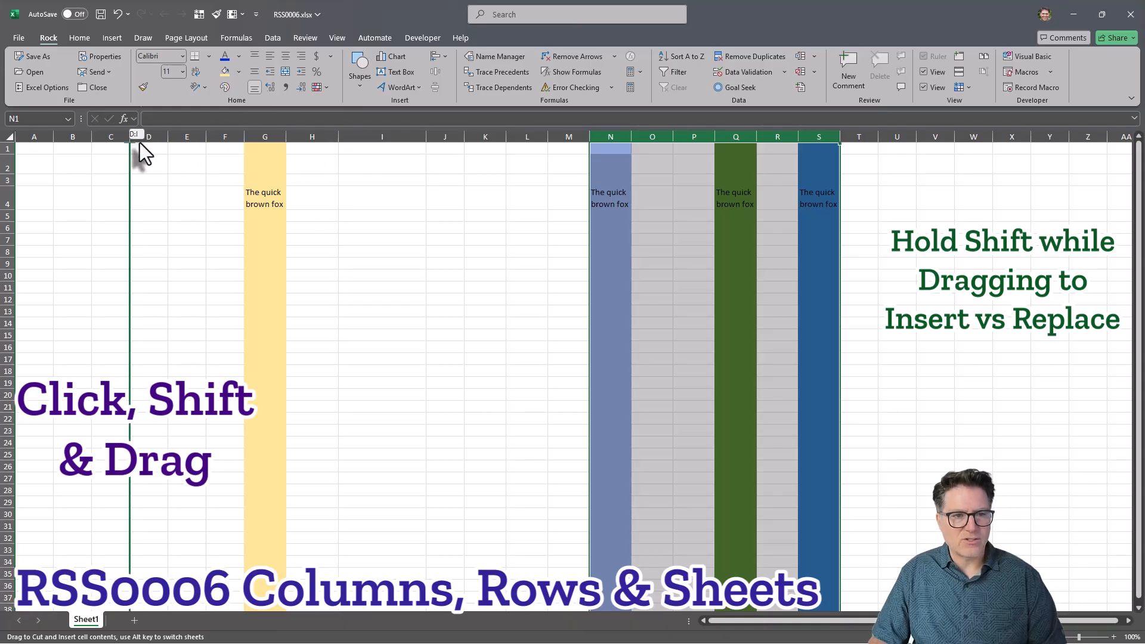
pyautogui.moveTo(140, 142); pyautogui.dragTo(138, 140)
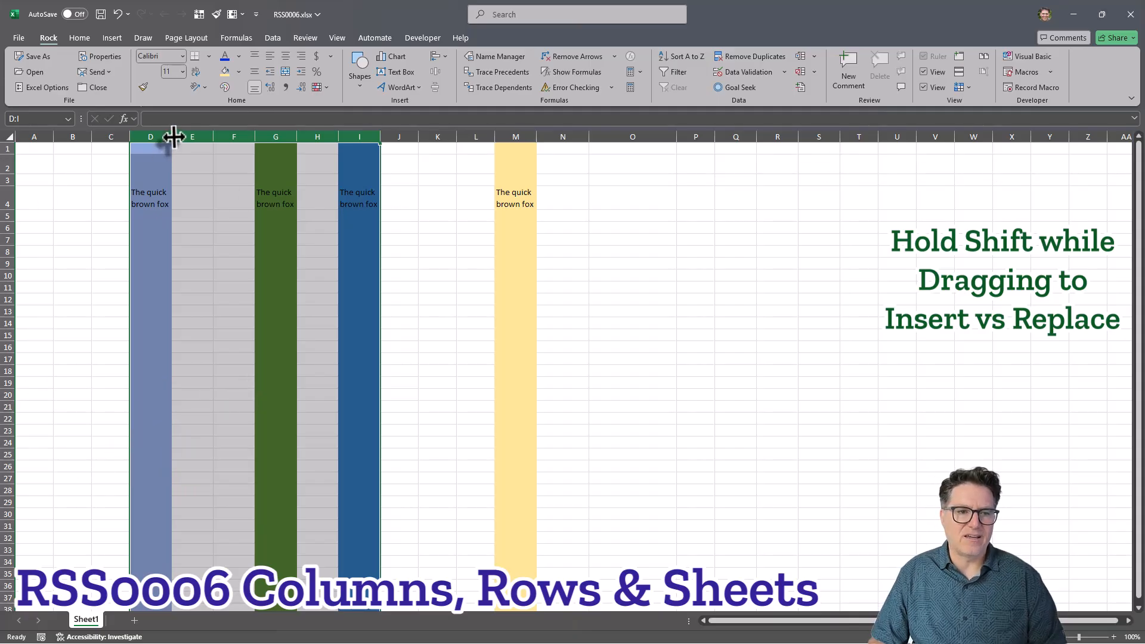
# Move row 4 down to row 7 by dragging its border.
pyautogui.click(869, 276)
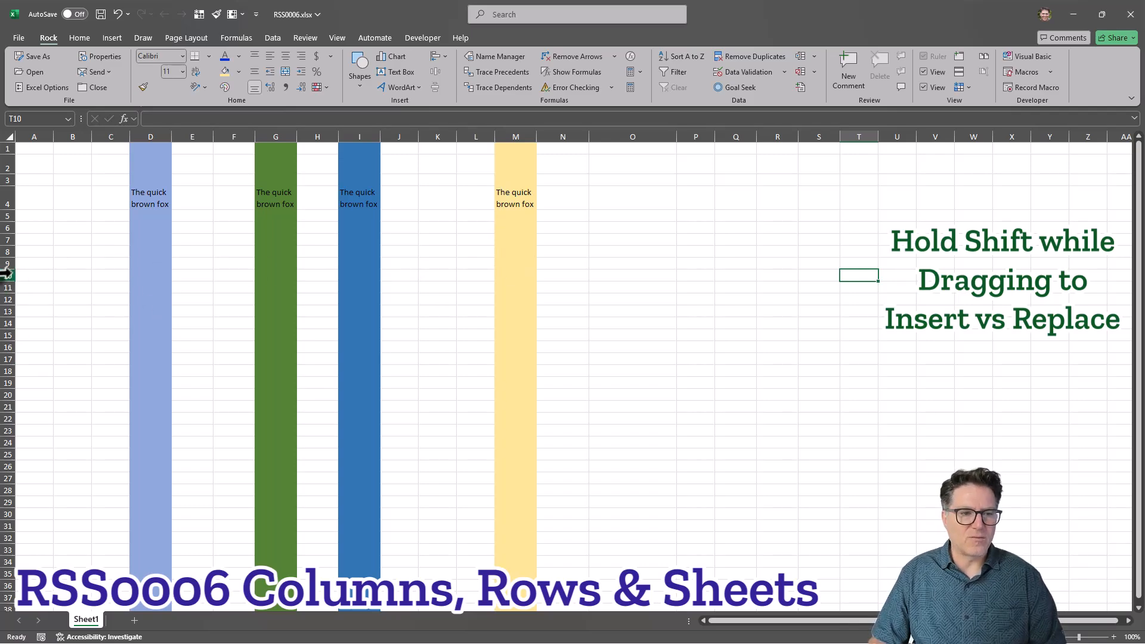
pyautogui.click(6, 200)
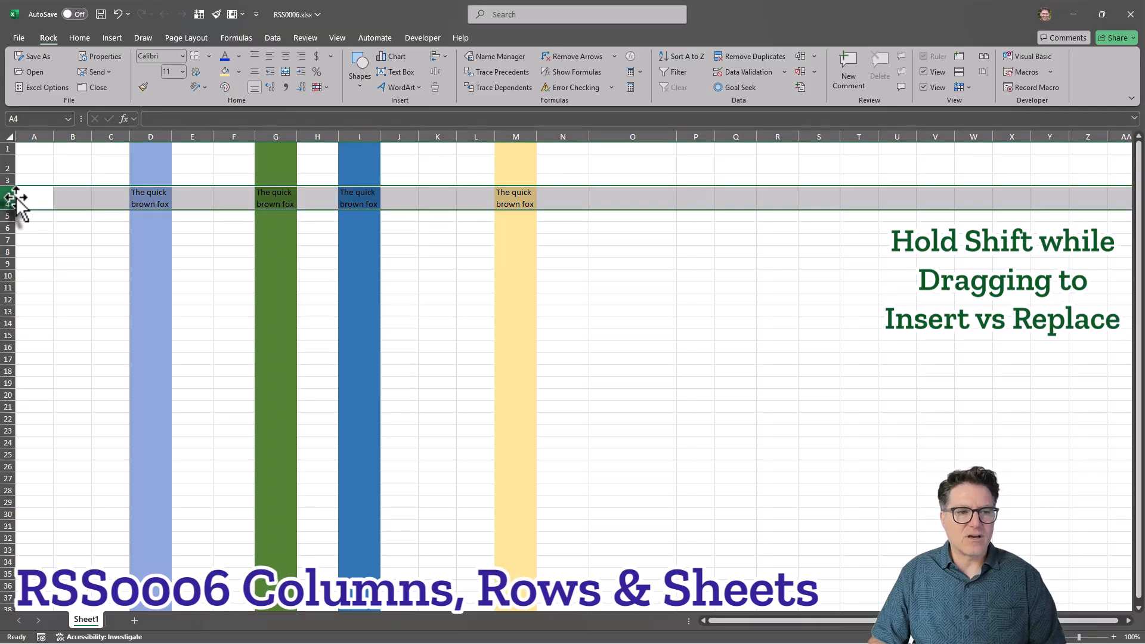
pyautogui.moveTo(15, 196); pyautogui.dragTo(8, 250)
pyautogui.click(632, 287)
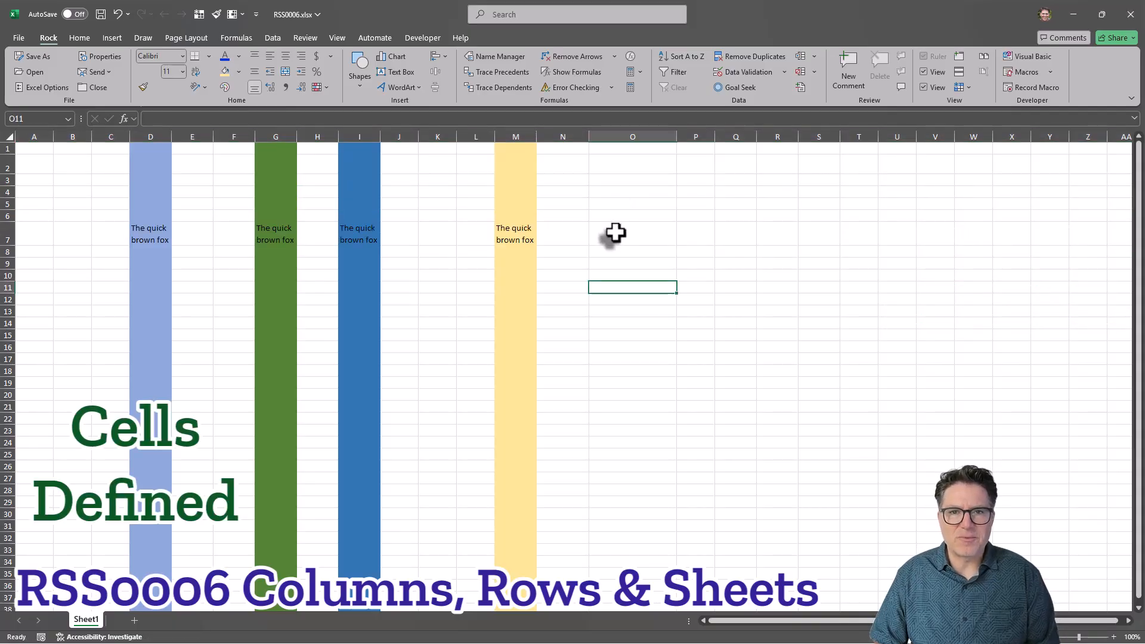
# Go to cell P10 by entering its reference in the Name Box.
pyautogui.click(629, 132)
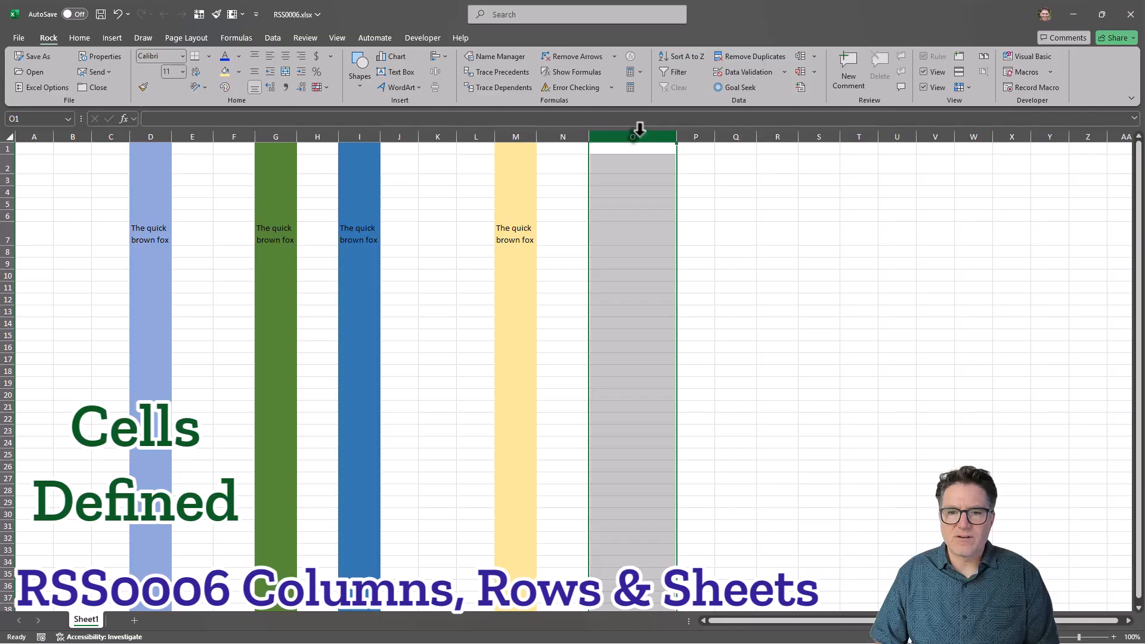
pyautogui.click(627, 166)
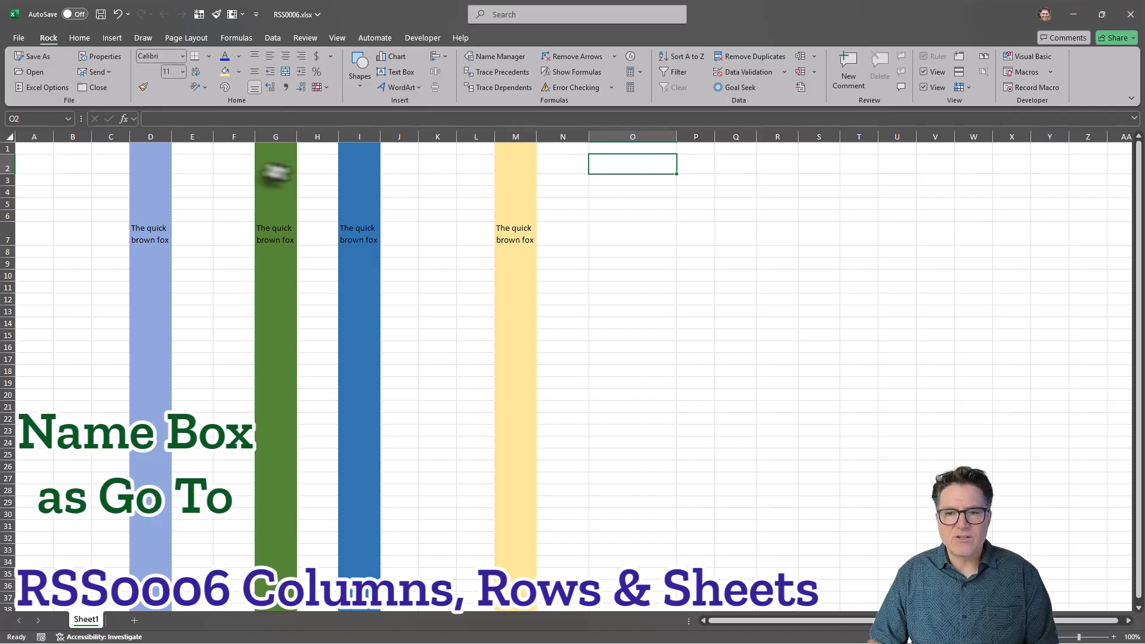
pyautogui.click(32, 119)
pyautogui.write('P10')
pyautogui.press('Return')
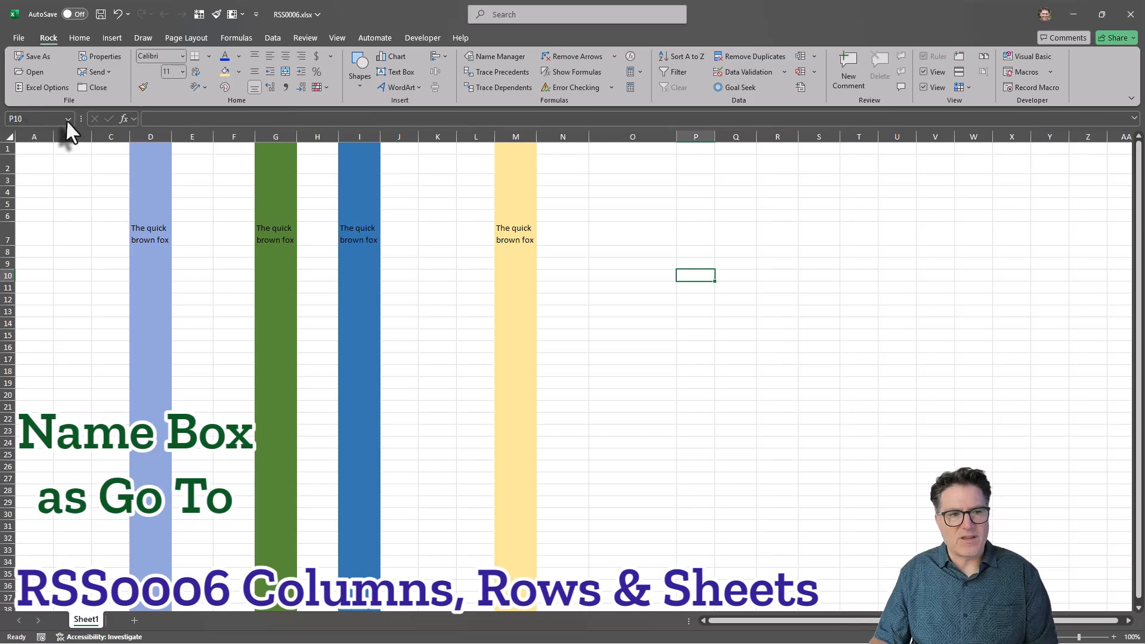
# Enter the formula =M7 in cell O8.
pyautogui.click(608, 251)
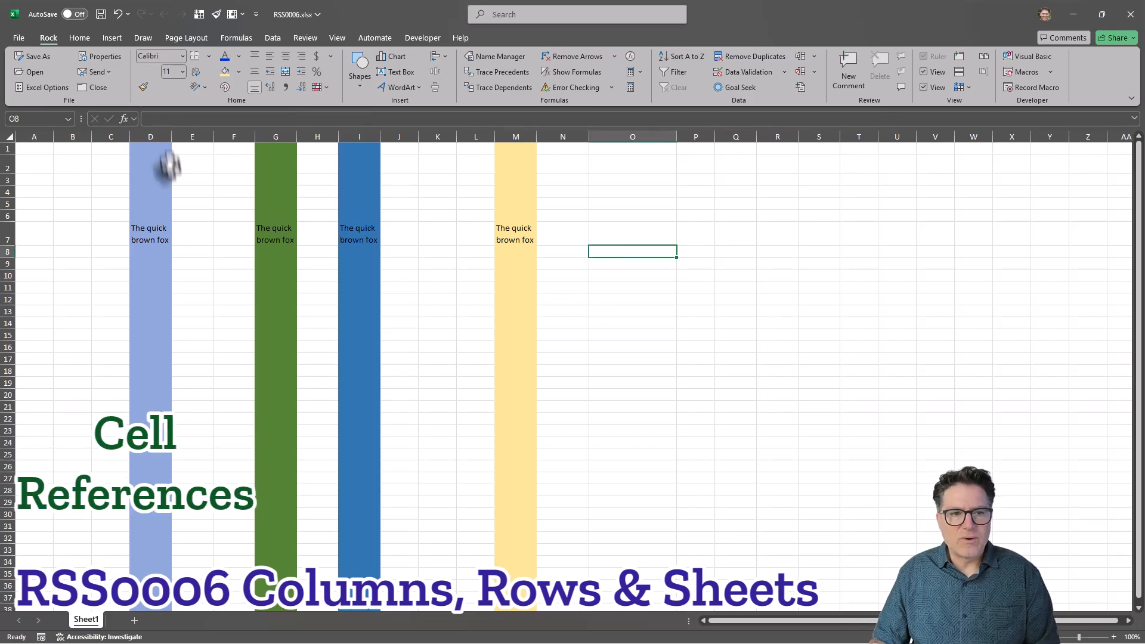
pyautogui.click(168, 118)
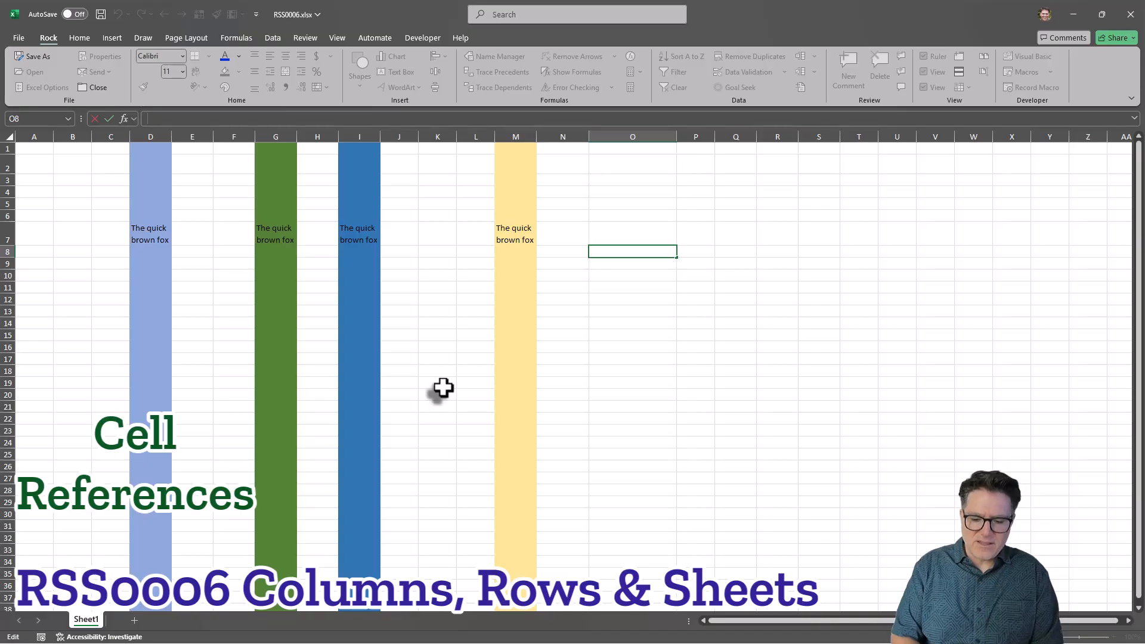
pyautogui.write('=')
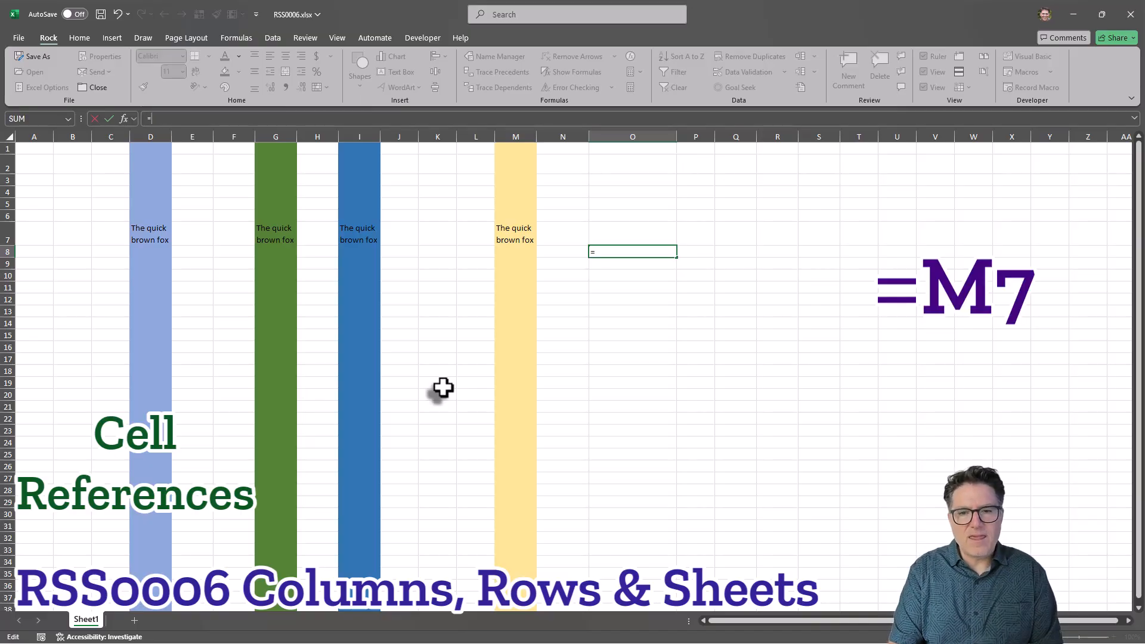
pyautogui.write('M')
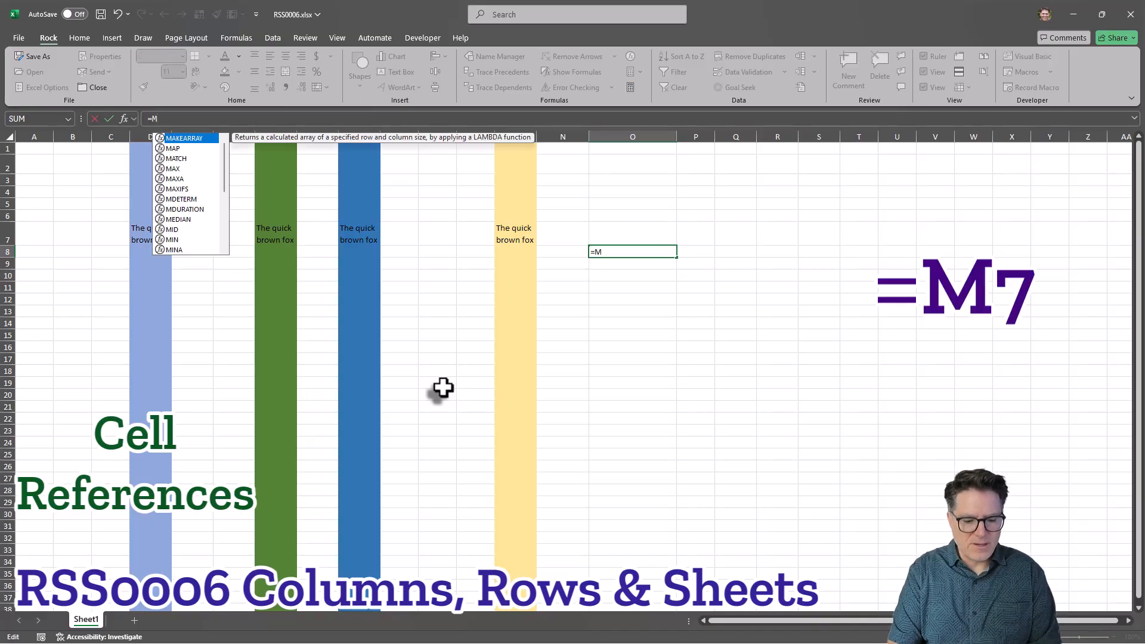
pyautogui.write('7')
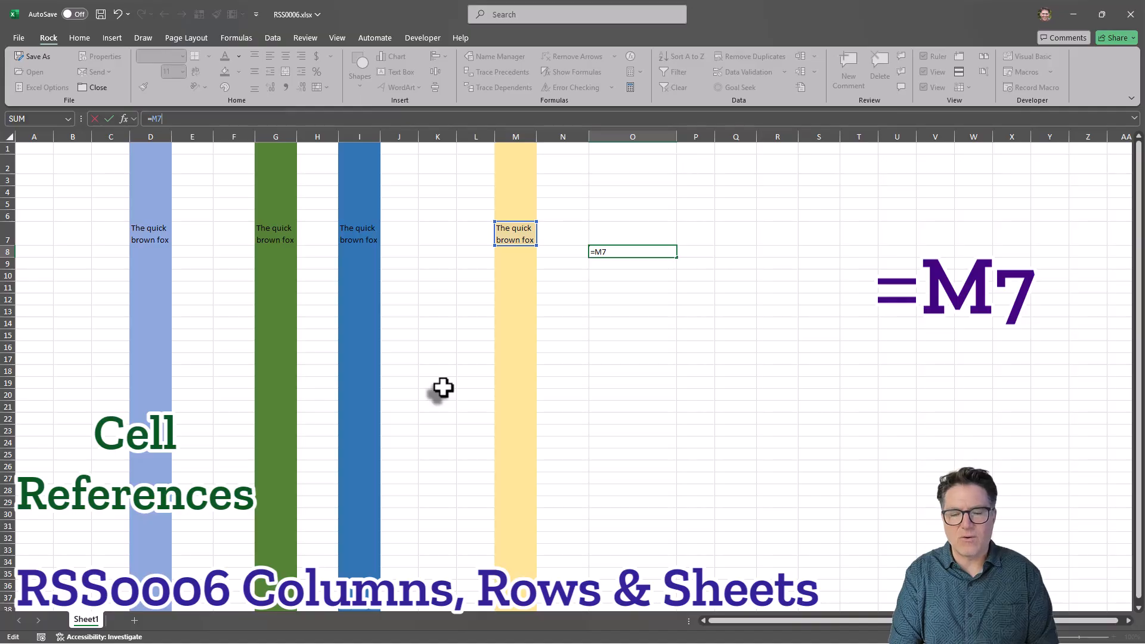
pyautogui.press('Return')
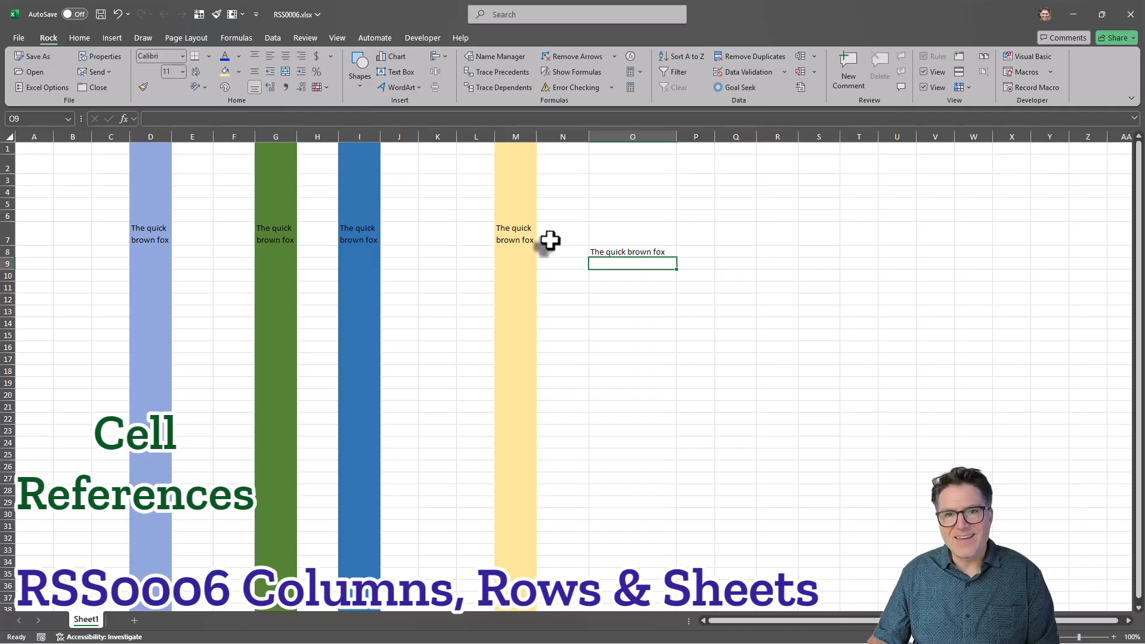
# Enter the formula =O8=M7 in cell O4.
pyautogui.click(622, 192)
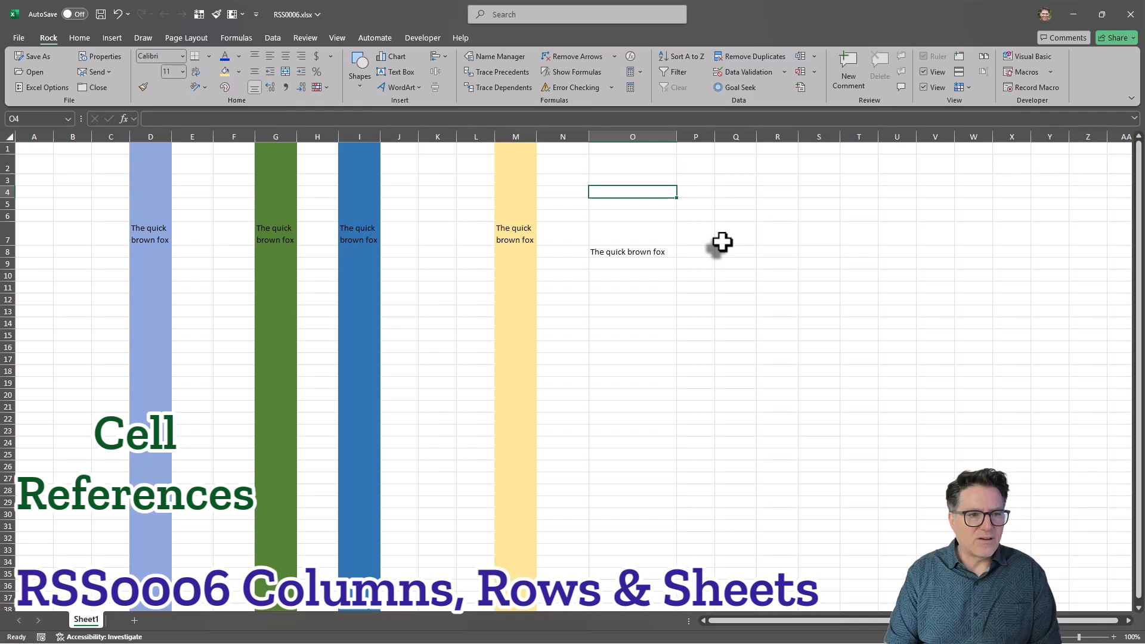
pyautogui.write('=')
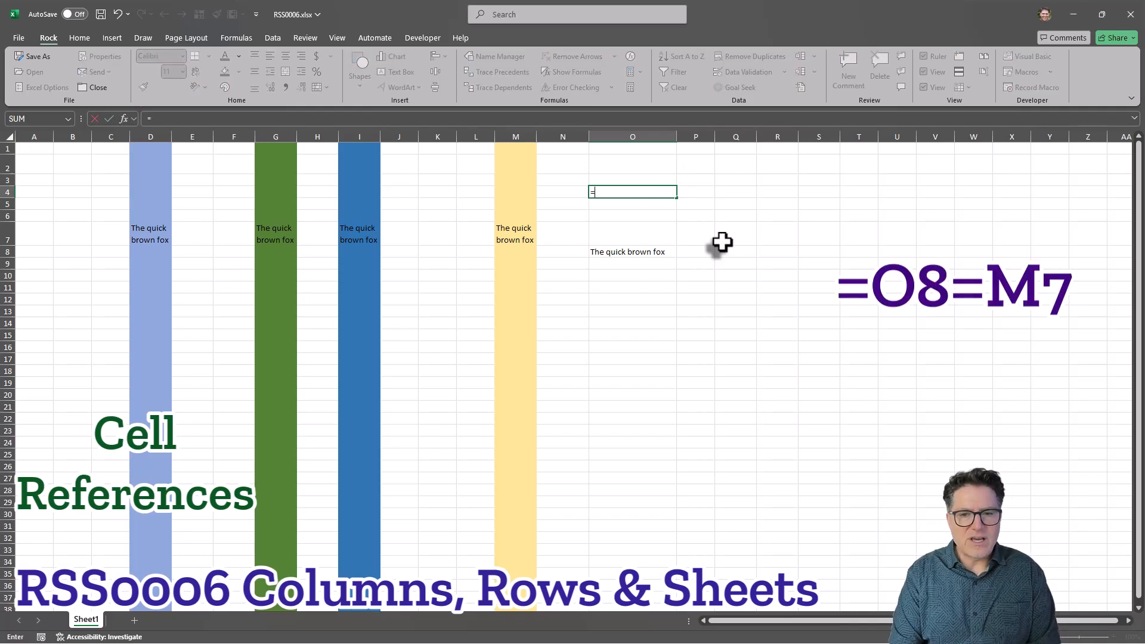
pyautogui.write('O8')
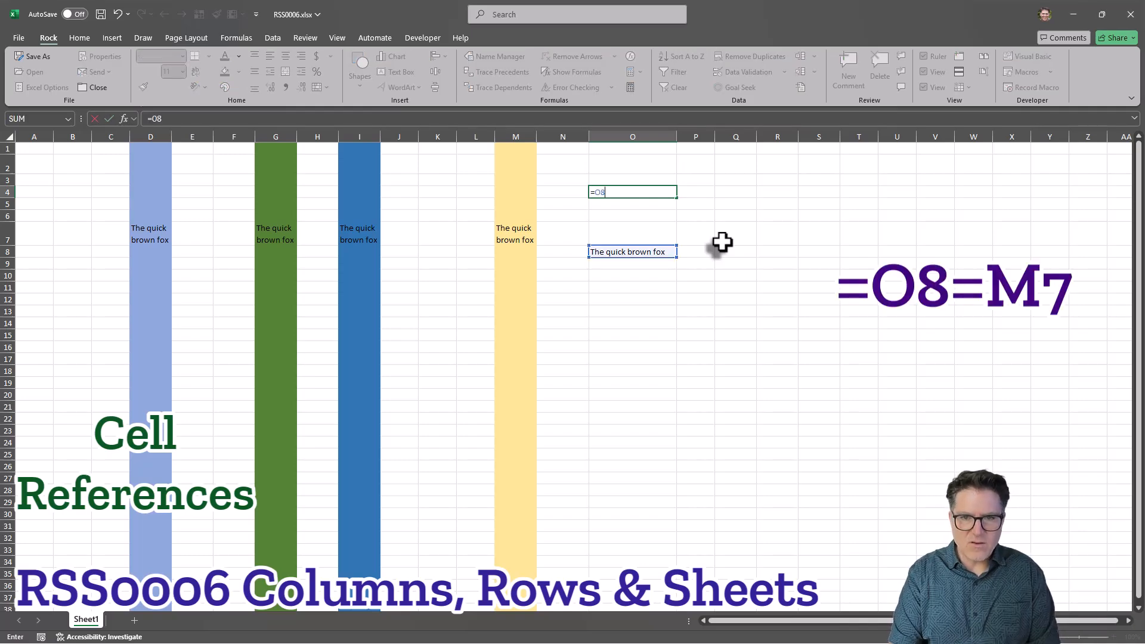
pyautogui.write('=M7')
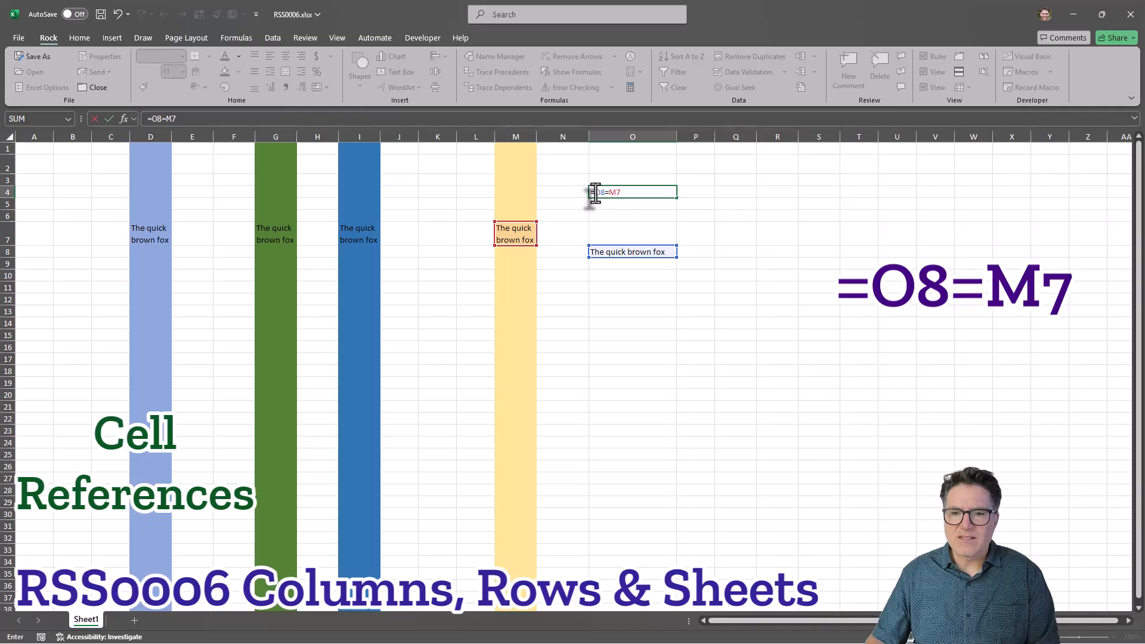
pyautogui.doubleClick(609, 193)
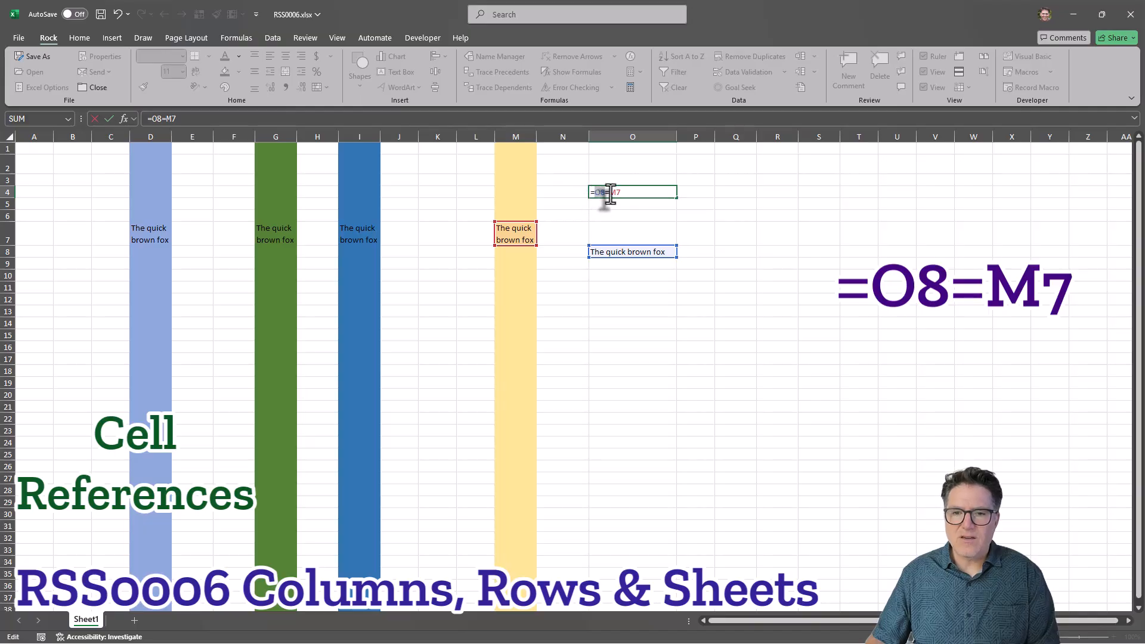
pyautogui.click(643, 192)
pyautogui.press('Return')
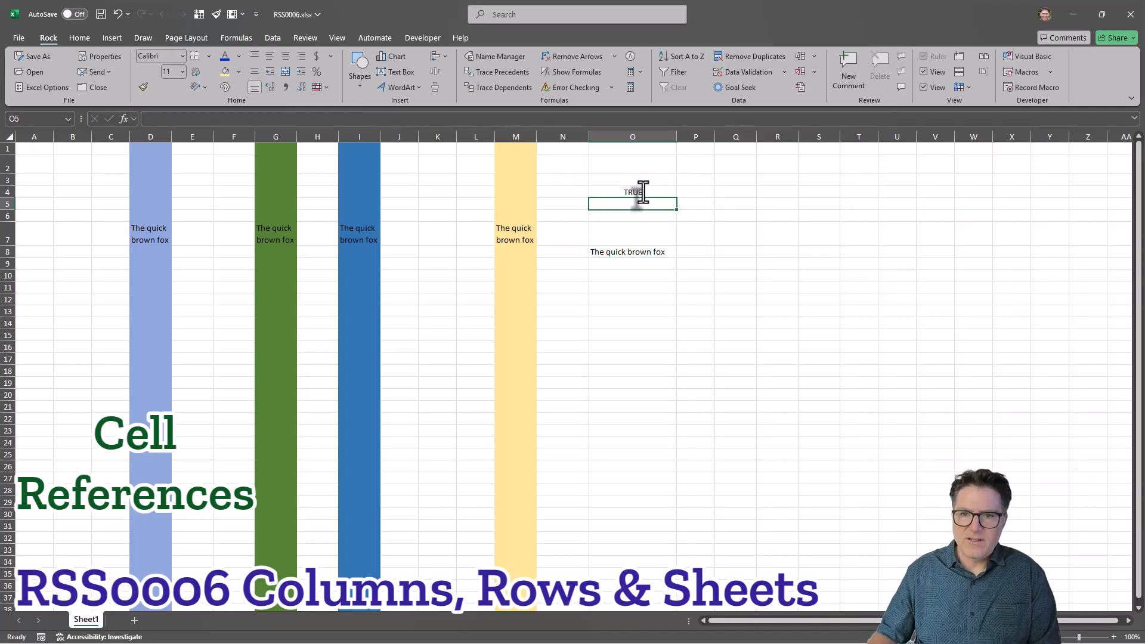
# Inspect the formula in cell O4.
pyautogui.click(660, 191)
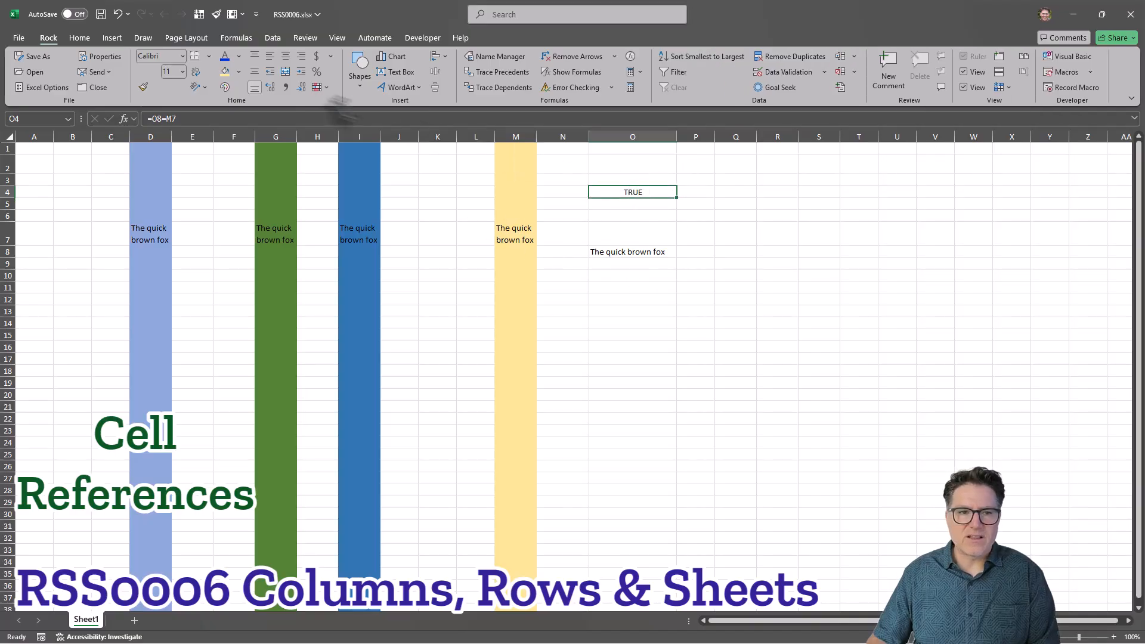
pyautogui.click(314, 117)
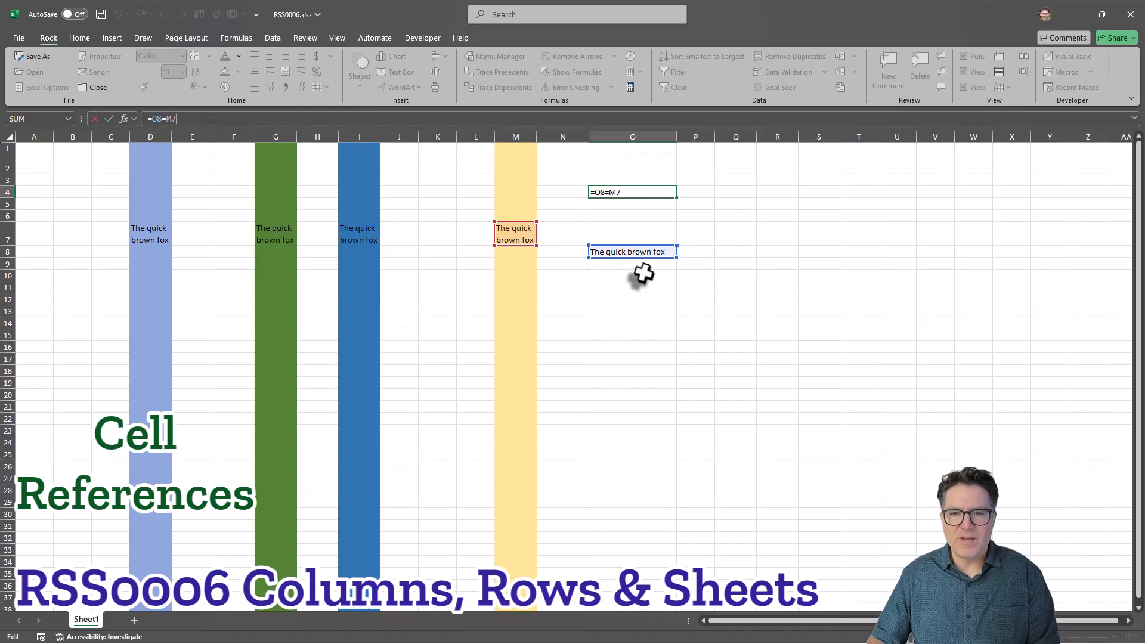
pyautogui.press('Tab')
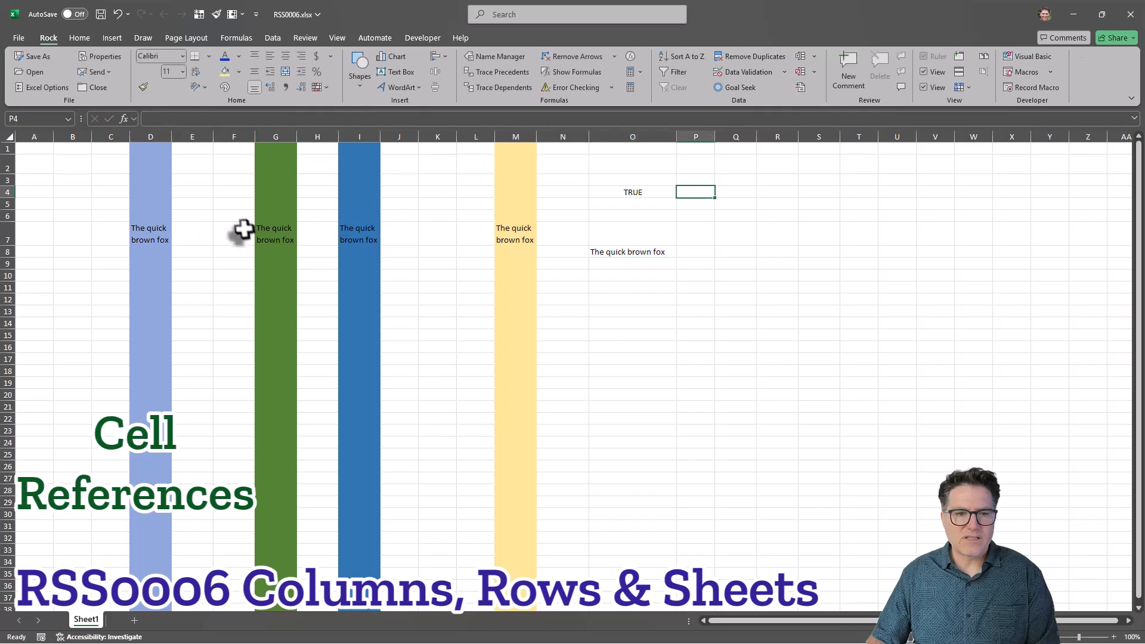
# Extend the text in cell D7 to read "The quick brown fox jumped".
pyautogui.click(154, 235)
pyautogui.click(238, 118)
pyautogui.write('jumped')
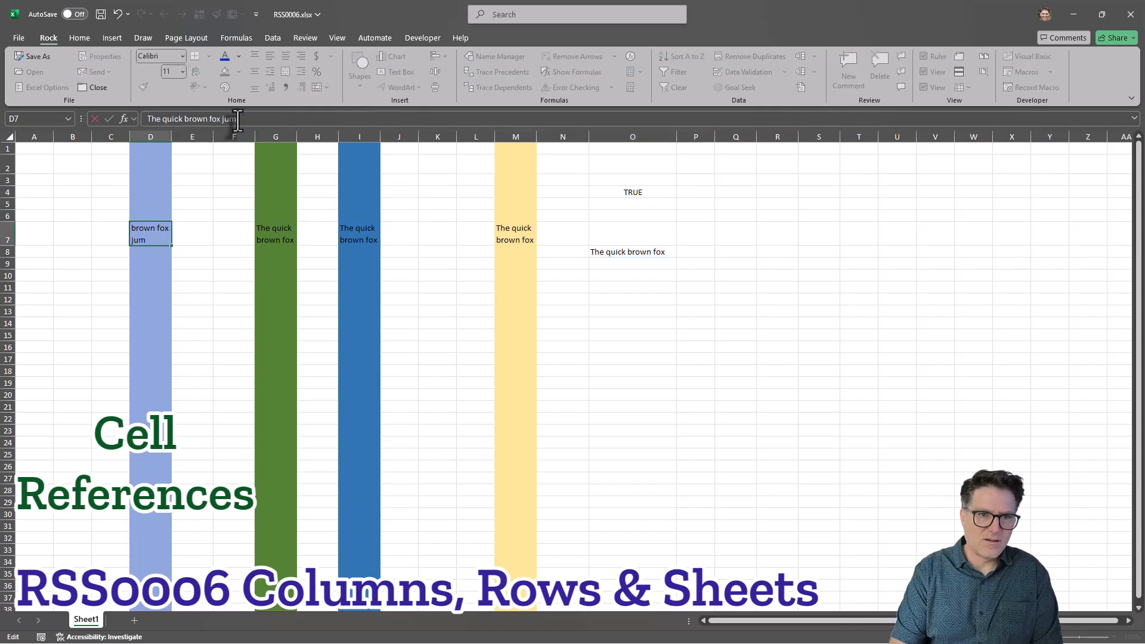
pyautogui.press('Return')
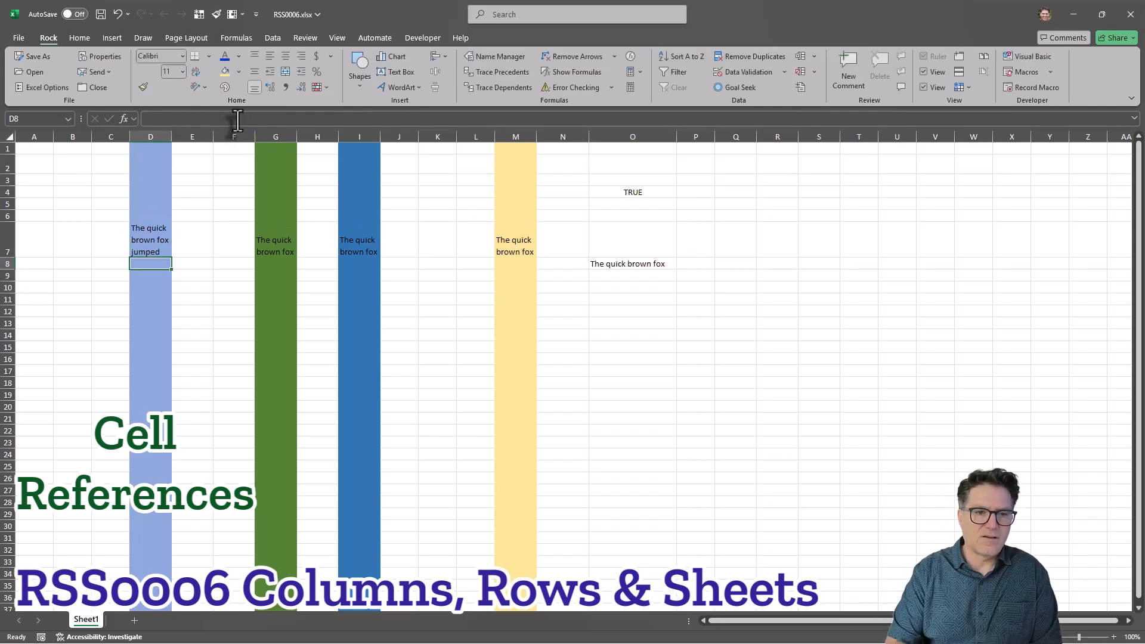
# Enter the formula =O8=D7 in cell O5 by pointing at the referenced cells.
pyautogui.click(153, 242)
pyautogui.click(231, 299)
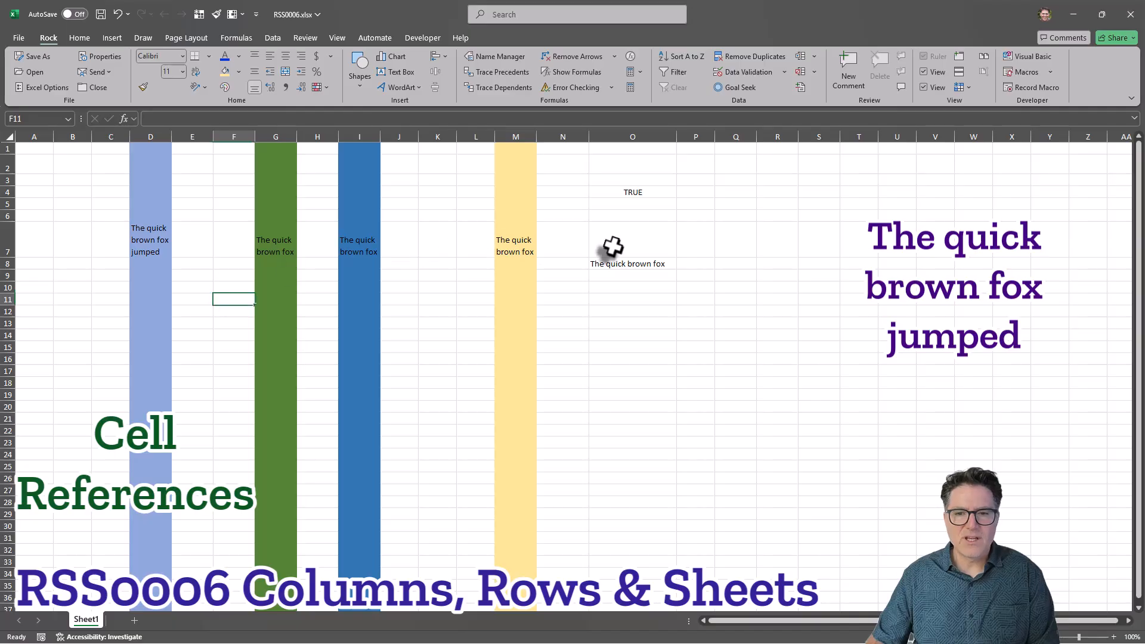
pyautogui.click(630, 203)
pyautogui.write('=')
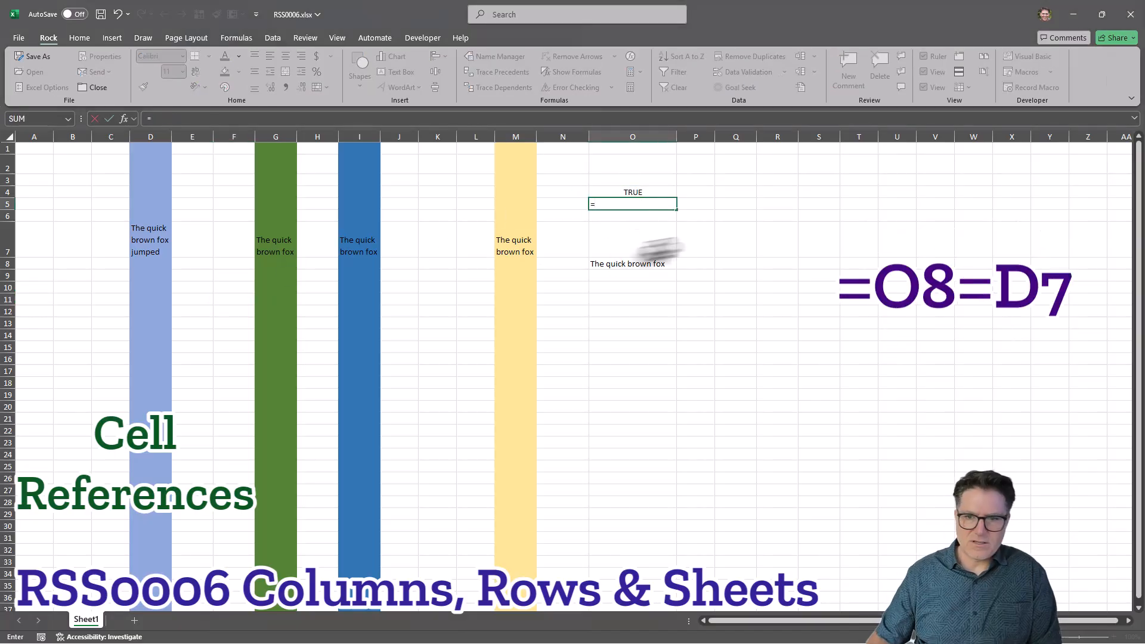
pyautogui.click(626, 267)
pyautogui.write('=')
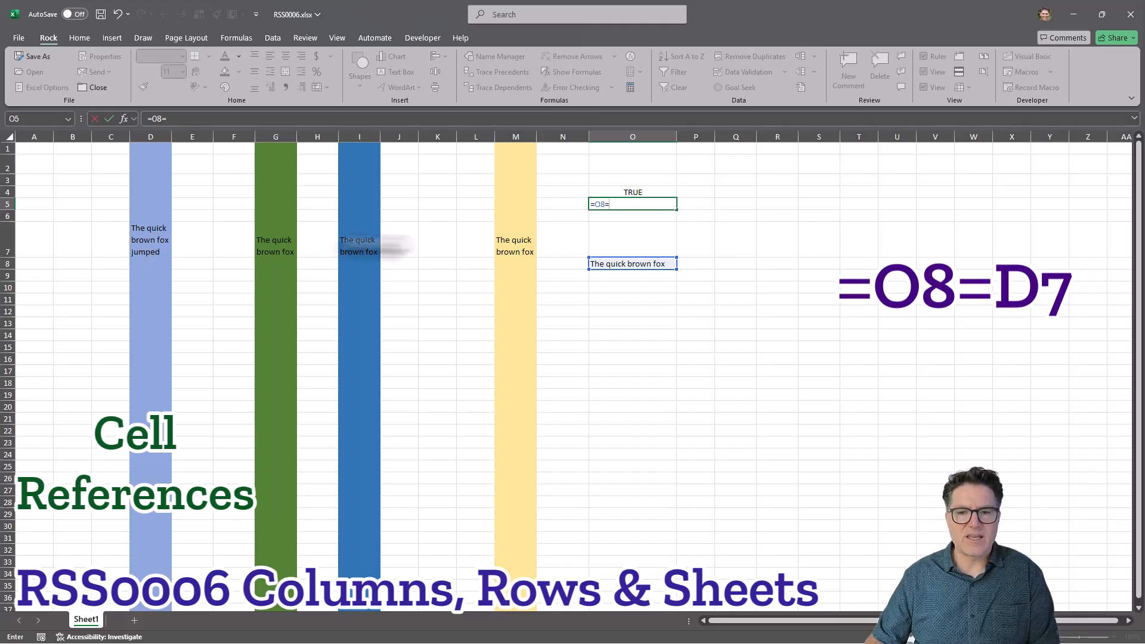
pyautogui.click(152, 236)
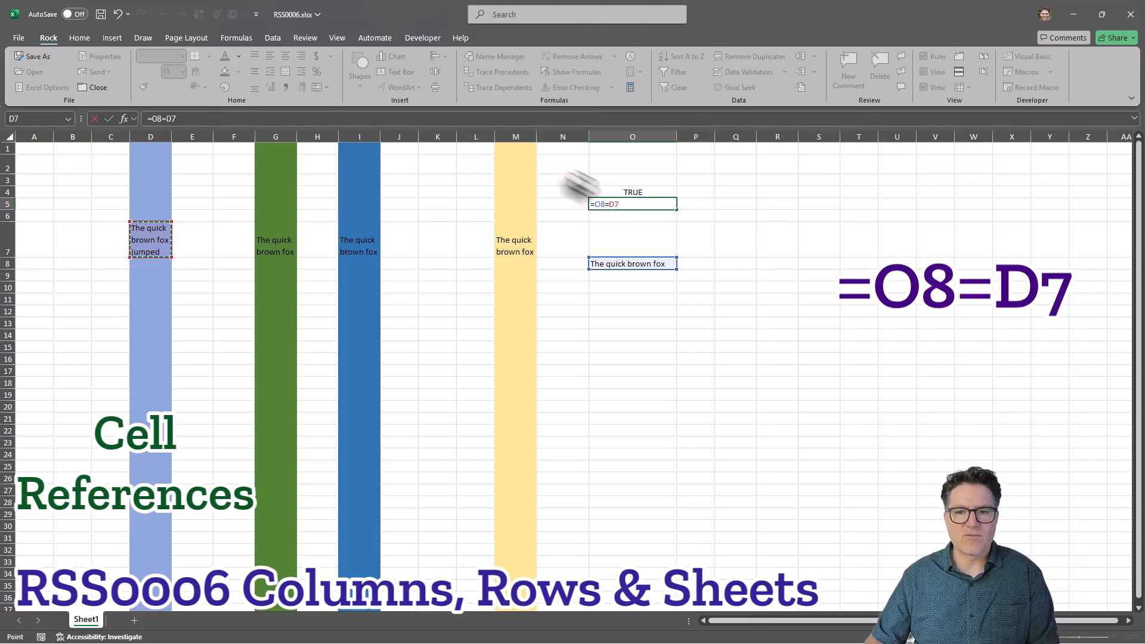
pyautogui.click(233, 119)
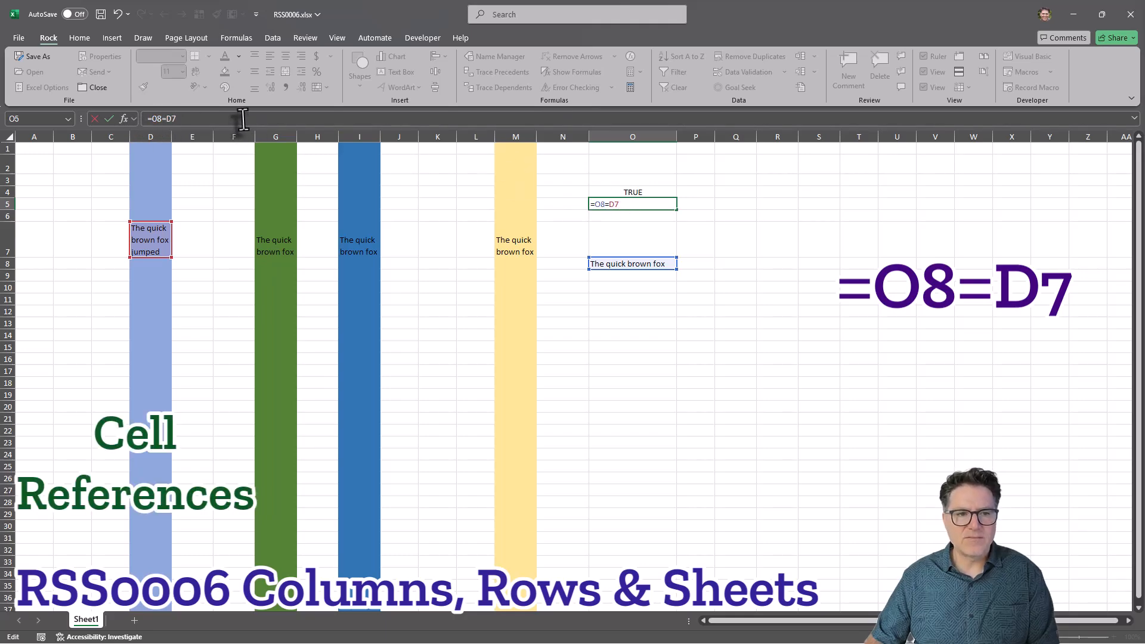
pyautogui.click(636, 206)
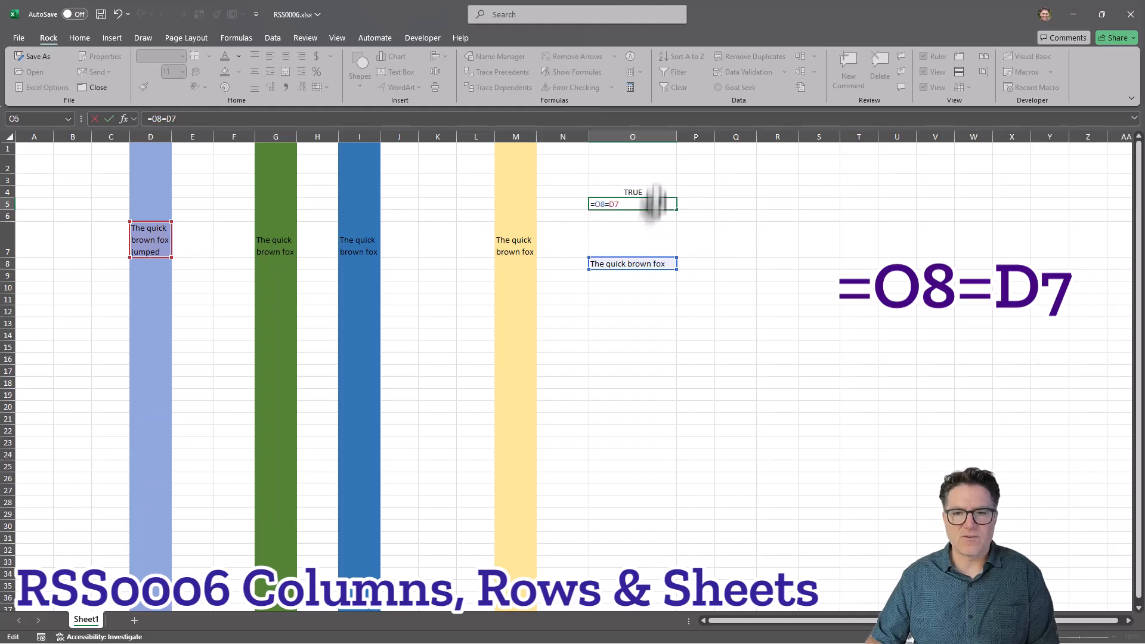
pyautogui.press('Return')
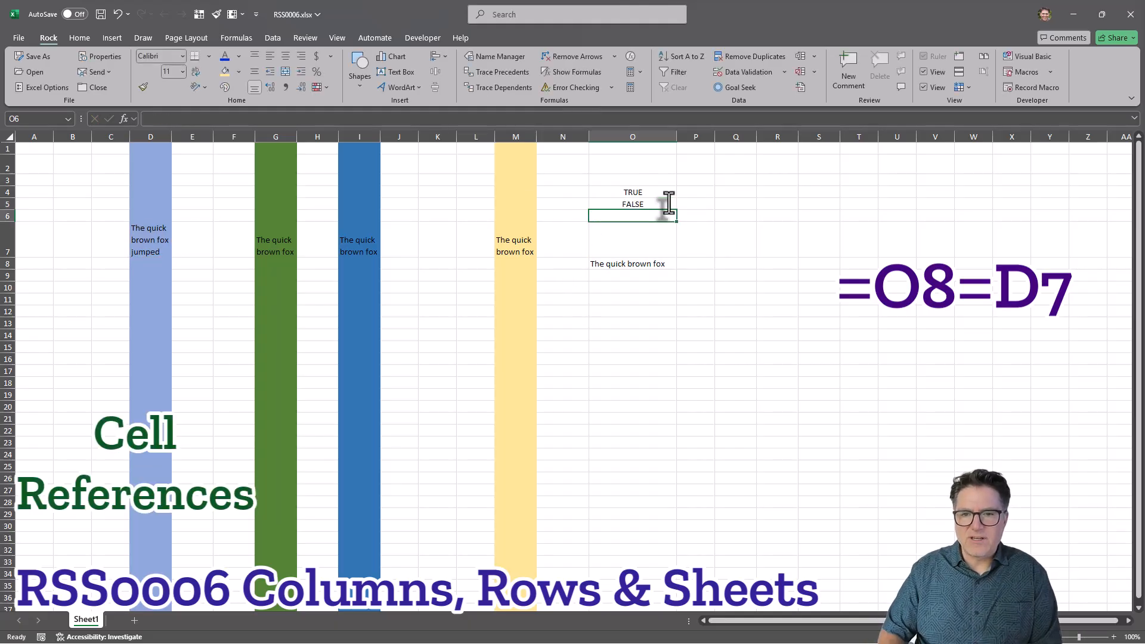
# Inspect the formulas in cells O5 and O8.
pyautogui.click(668, 204)
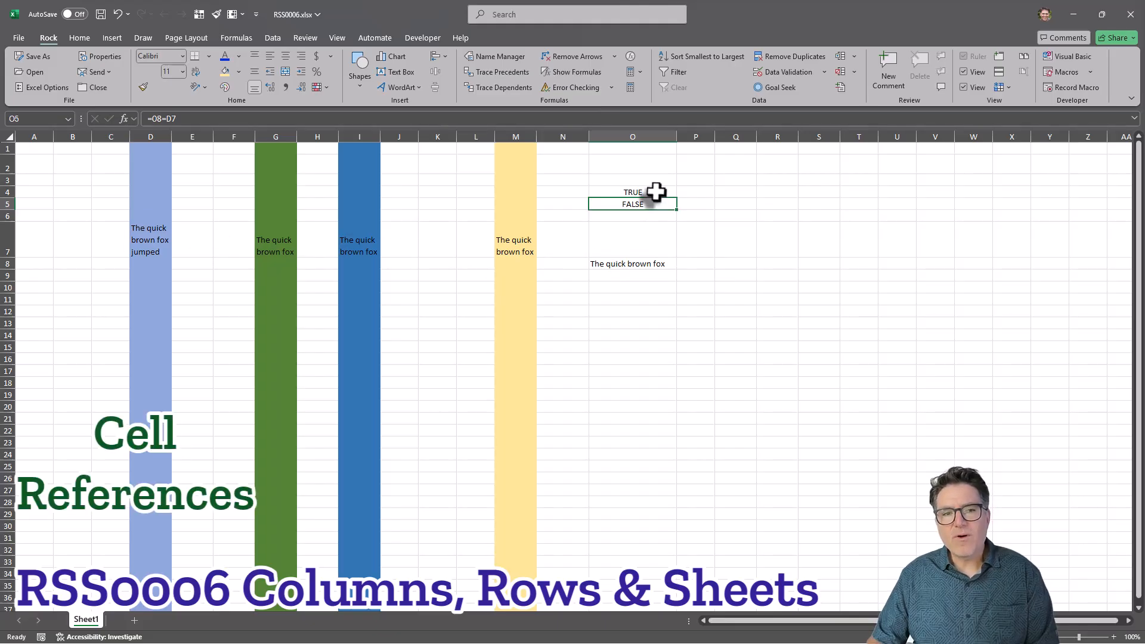
pyautogui.click(638, 266)
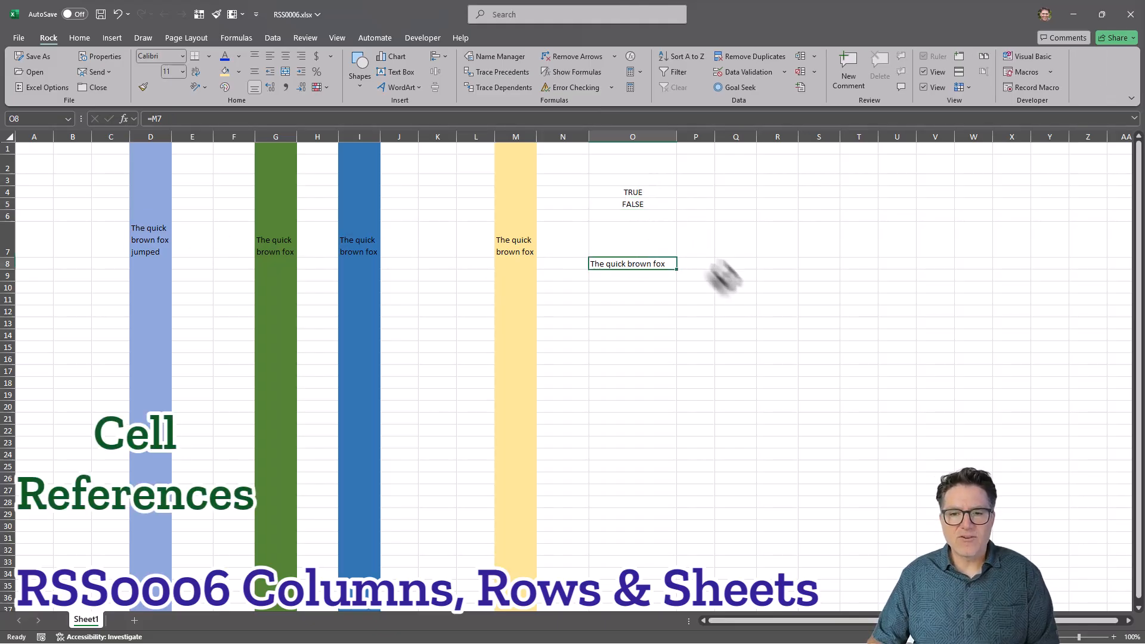
pyautogui.click(759, 310)
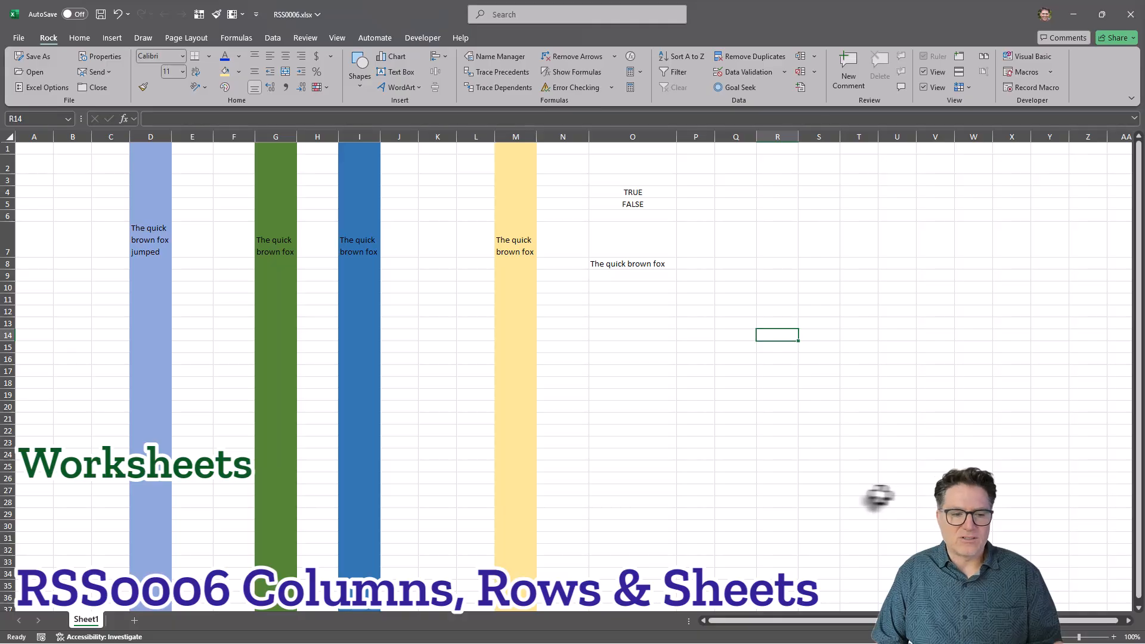
# Create a copy of Sheet1 placed at the end of the workbook using Move or Copy.
pyautogui.rightClick(90, 624)
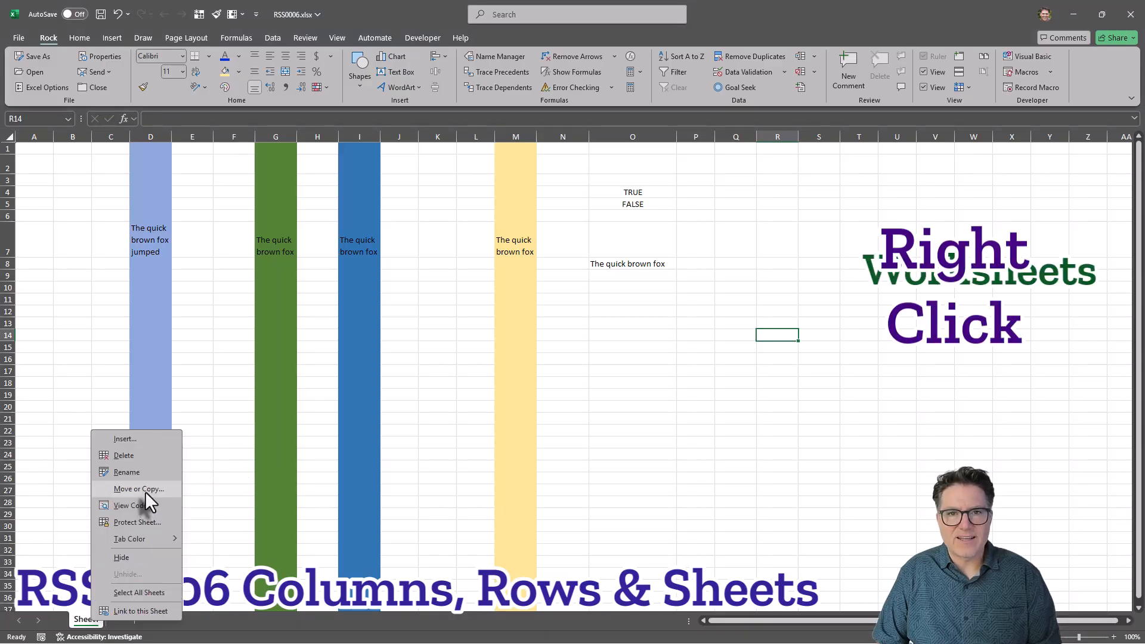
pyautogui.click(145, 491)
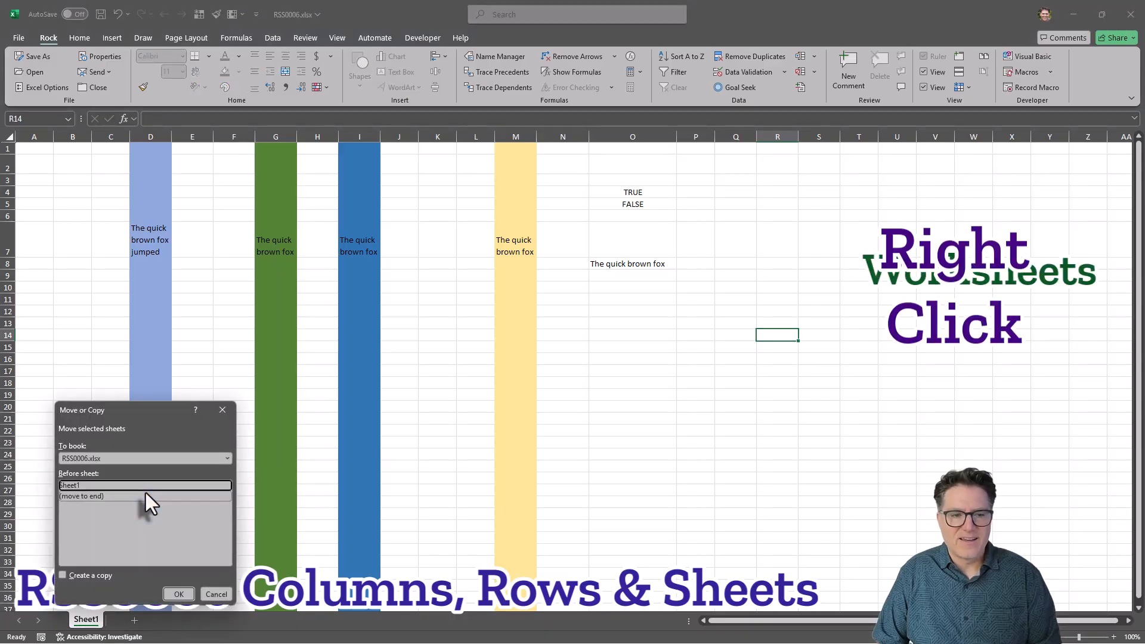
pyautogui.click(62, 575)
pyautogui.click(83, 496)
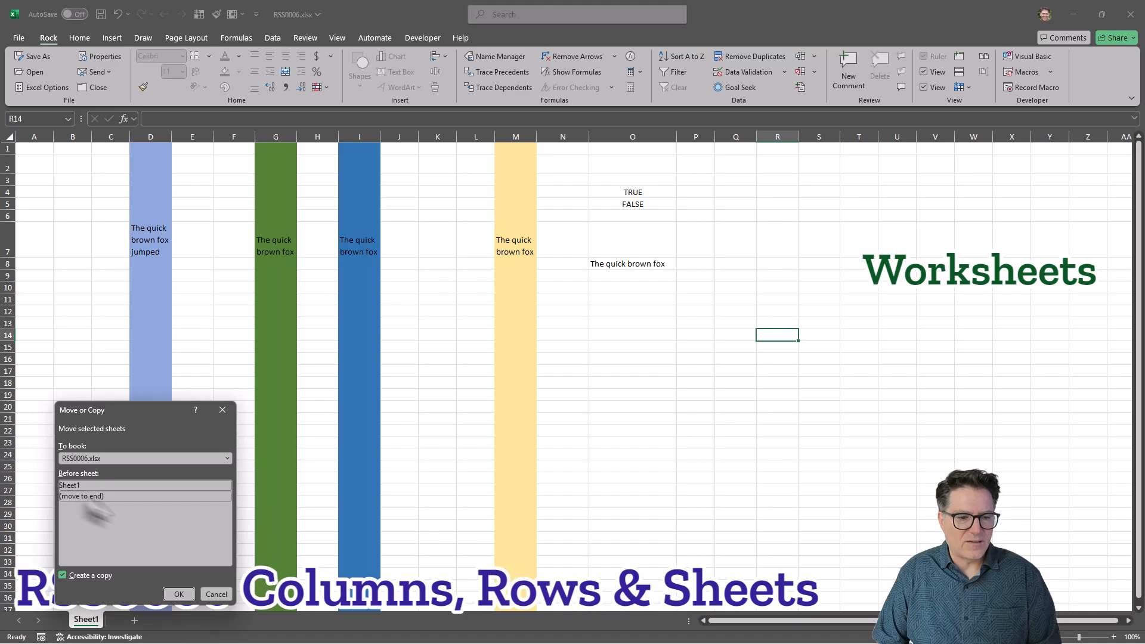
pyautogui.click(179, 594)
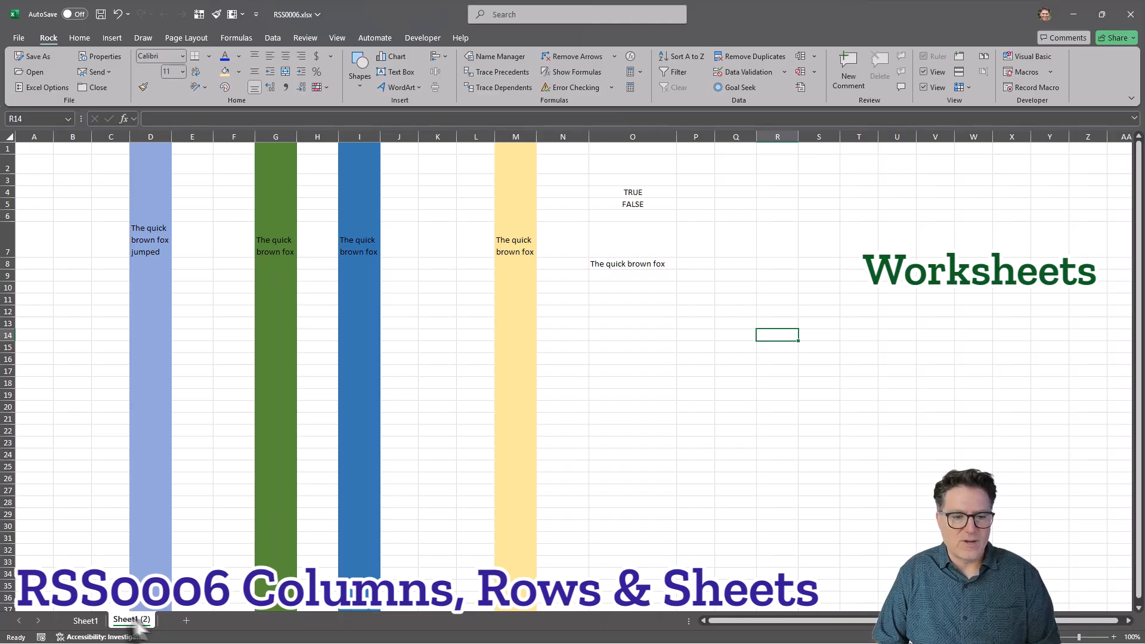
# Switch back and forth between Sheet1 and its copy.
pyautogui.click(86, 623)
pyautogui.click(119, 626)
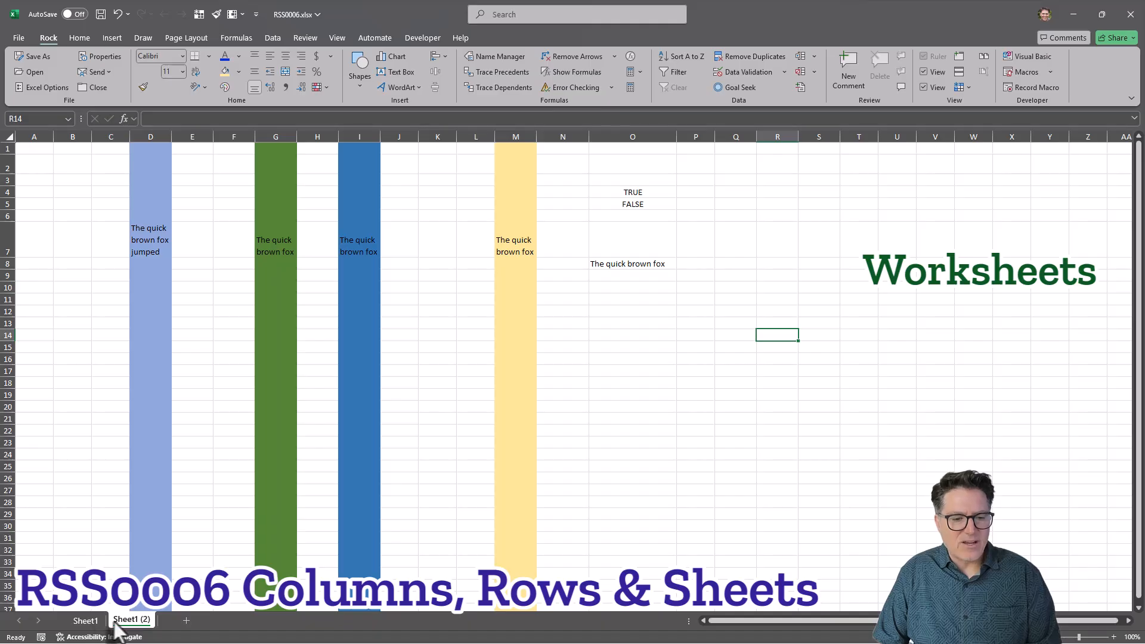
pyautogui.click(86, 623)
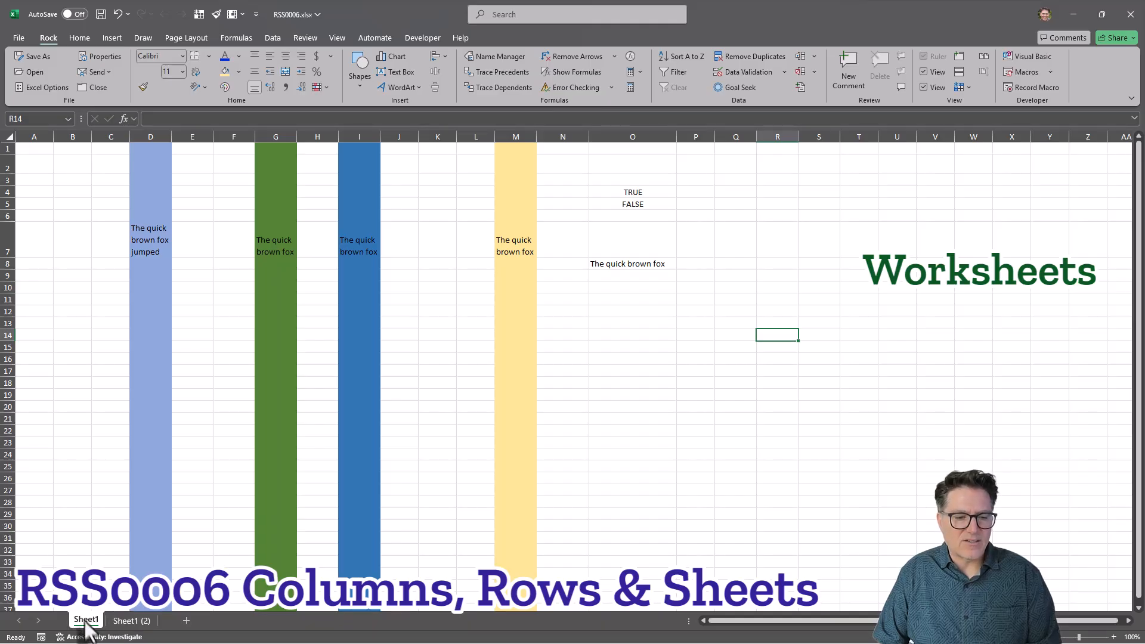
pyautogui.keyDown('ctrl'); pyautogui.click(130, 621); pyautogui.keyUp('ctrl')
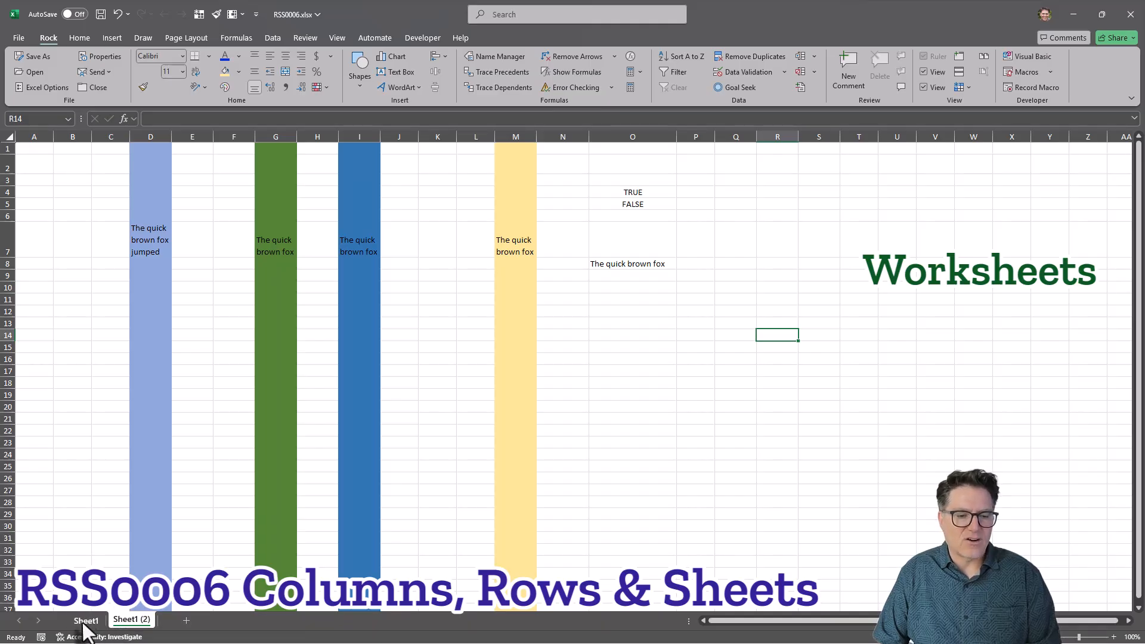
pyautogui.click(130, 621)
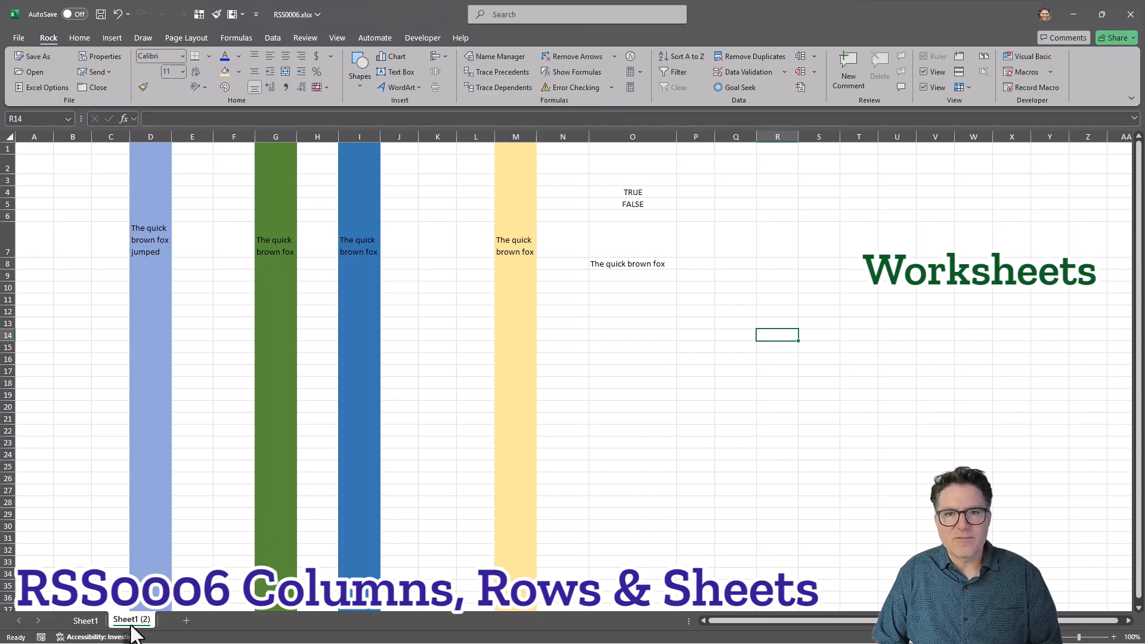
pyautogui.hotkey('ctrl', 'pageup')
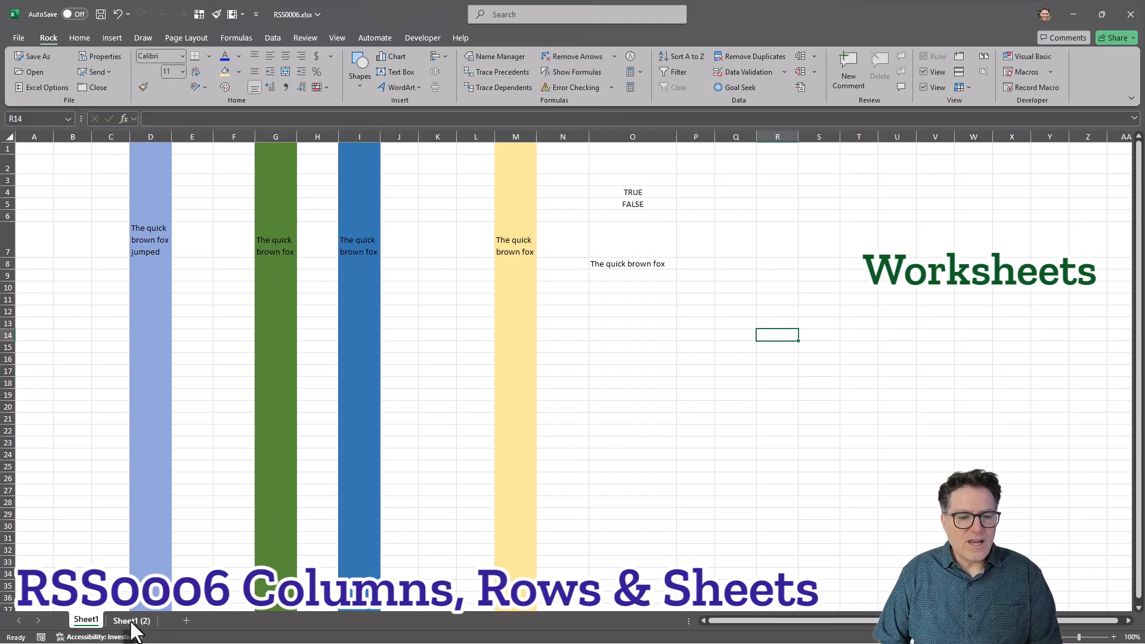
# Rename the copied sheet as 3rdDimension.
pyautogui.rightClick(131, 622)
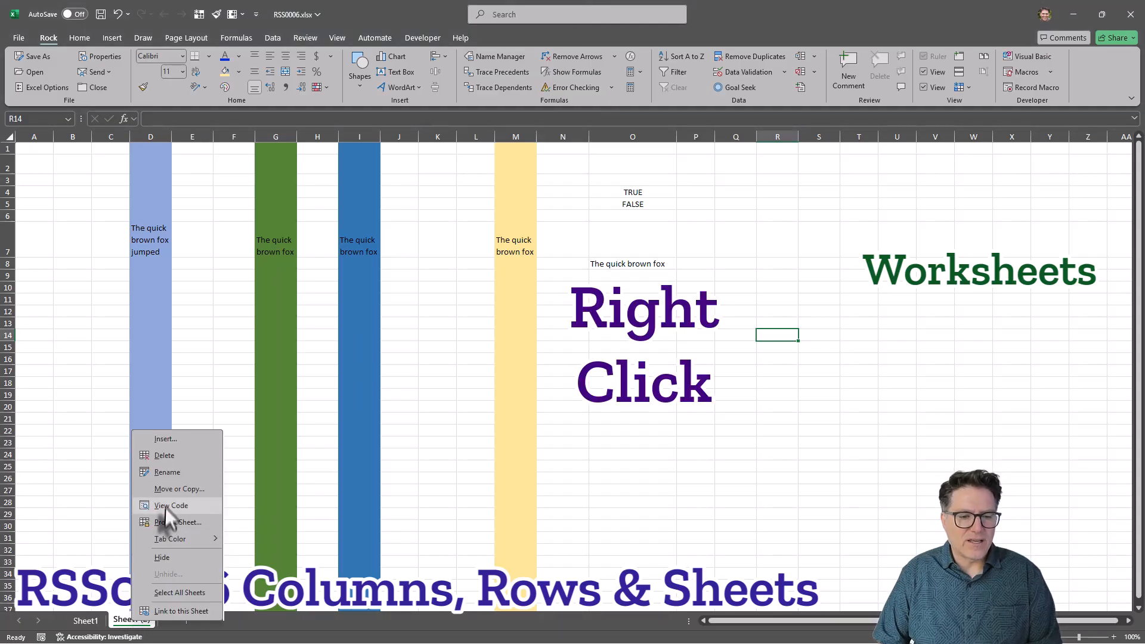
pyautogui.click(166, 473)
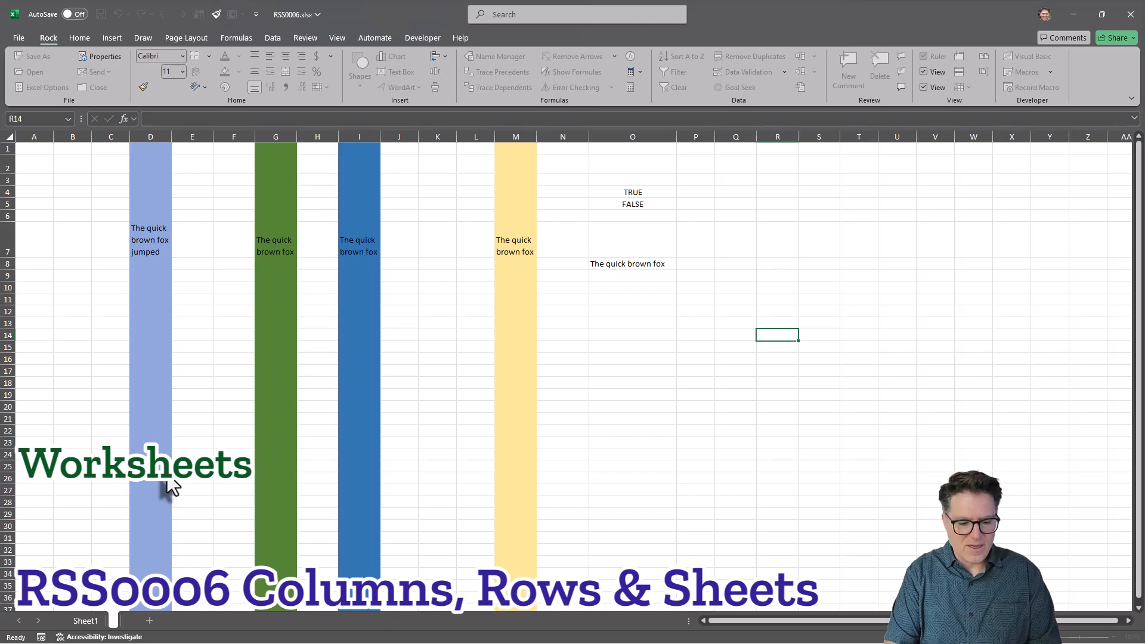
pyautogui.write('3rdDimension')
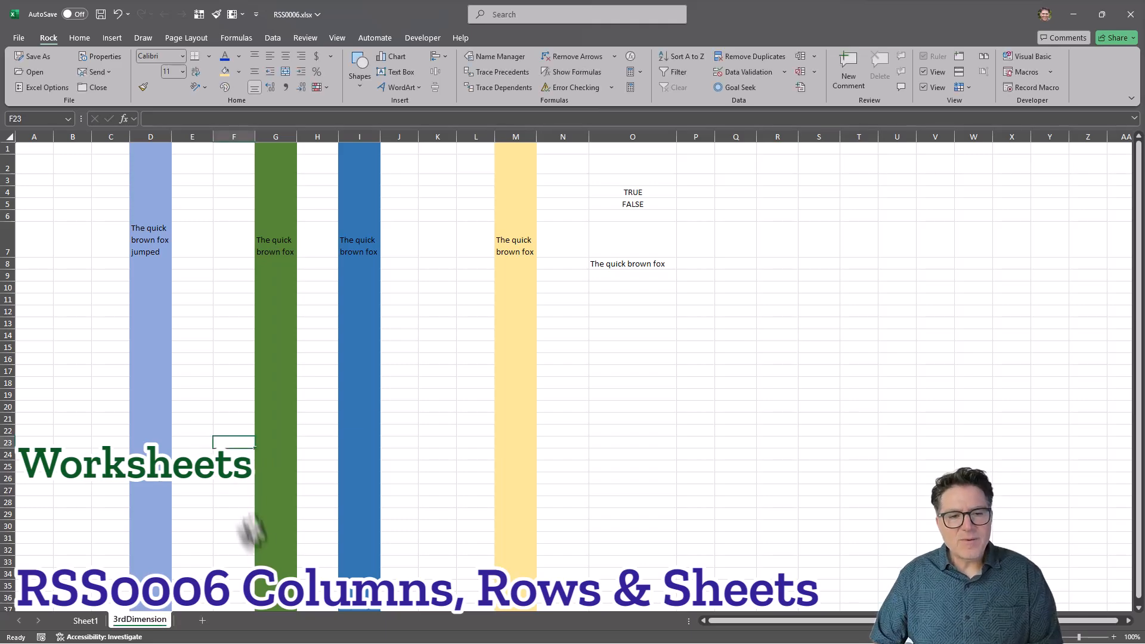
pyautogui.press('Return')
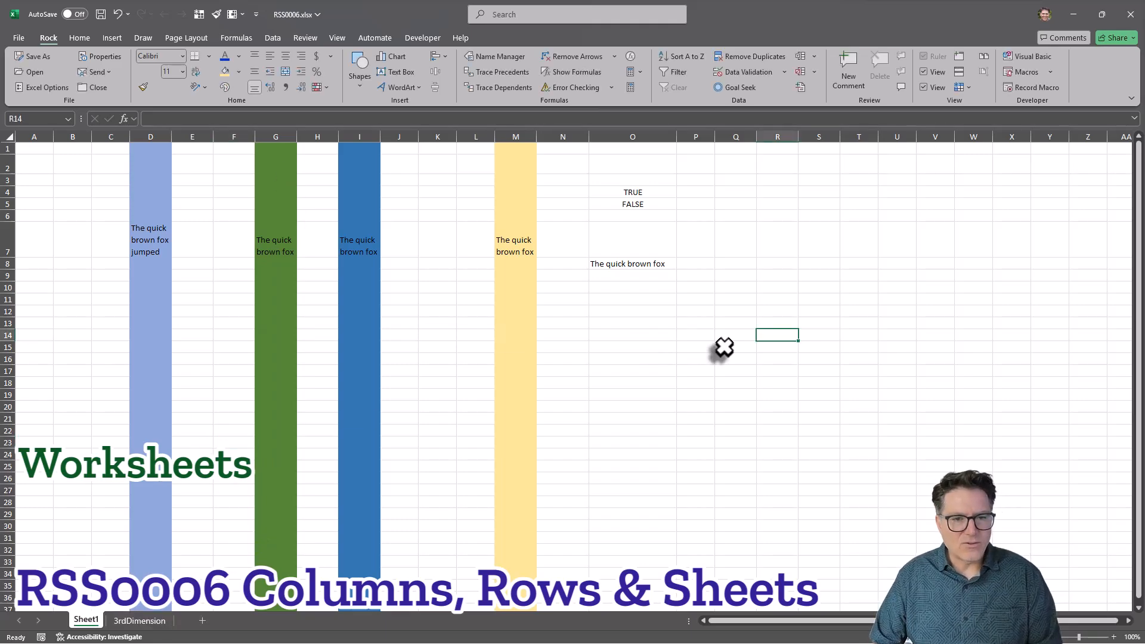
# On the 3rdDimension sheet, extend the text in cell G7 to read "The quick brown fox jumped over the lazy dog".
pyautogui.click(142, 621)
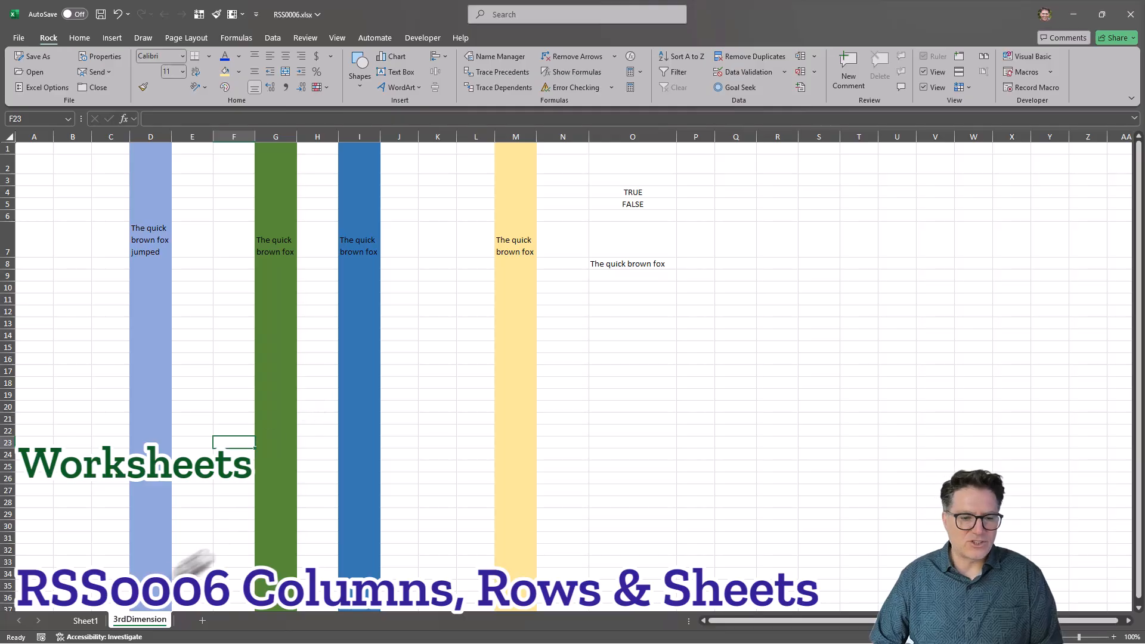
pyautogui.click(92, 621)
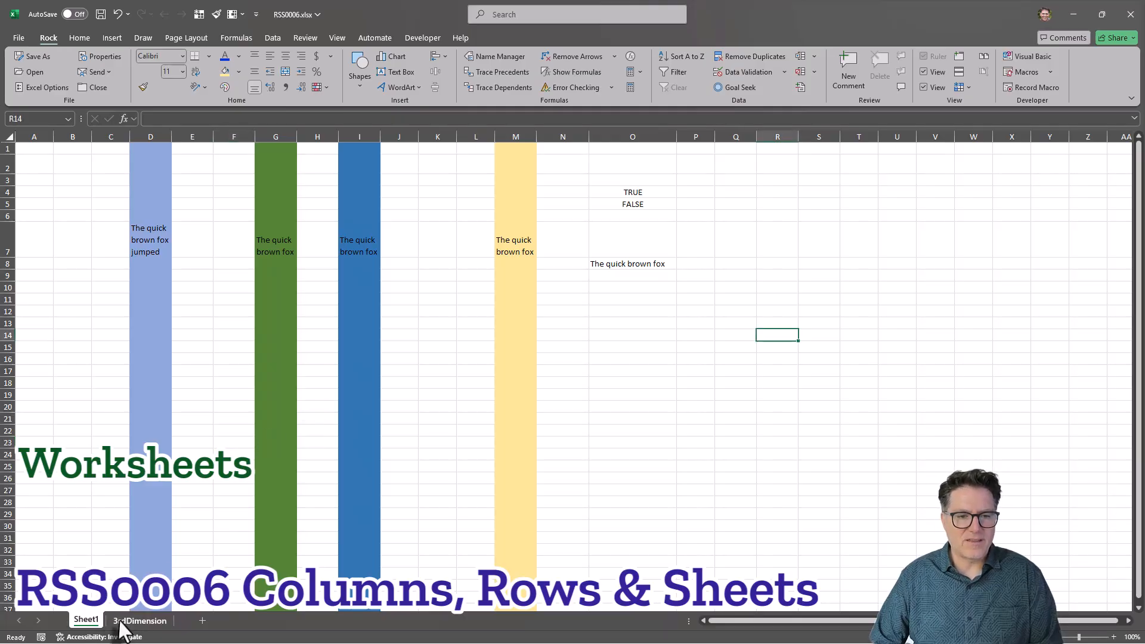
pyautogui.click(136, 620)
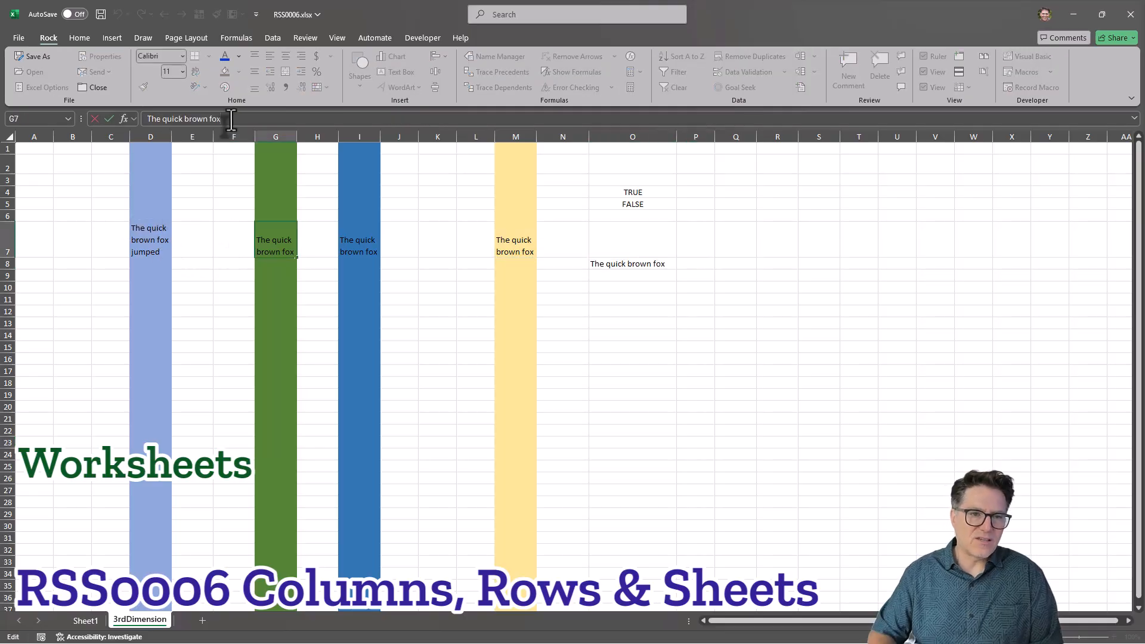
pyautogui.write('over the')
pyautogui.write('lazy dog')
pyautogui.hotkey('ctrl', 'Return')
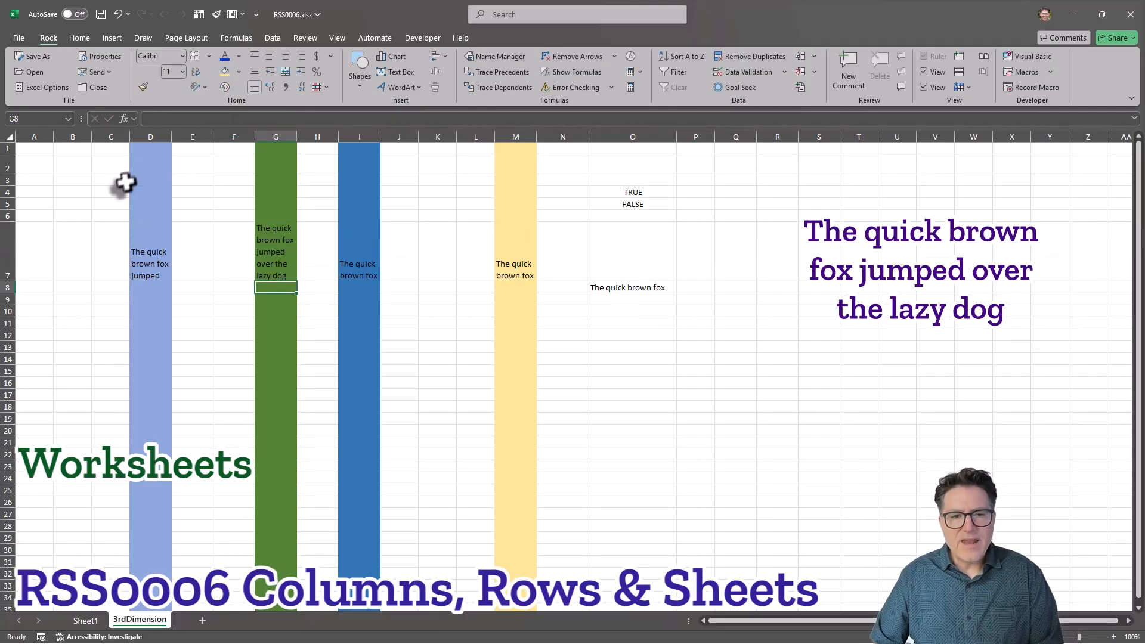
# Widen column G slightly and set the font colour of cell G7 to white.
pyautogui.moveTo(297, 137); pyautogui.dragTo(311, 137)
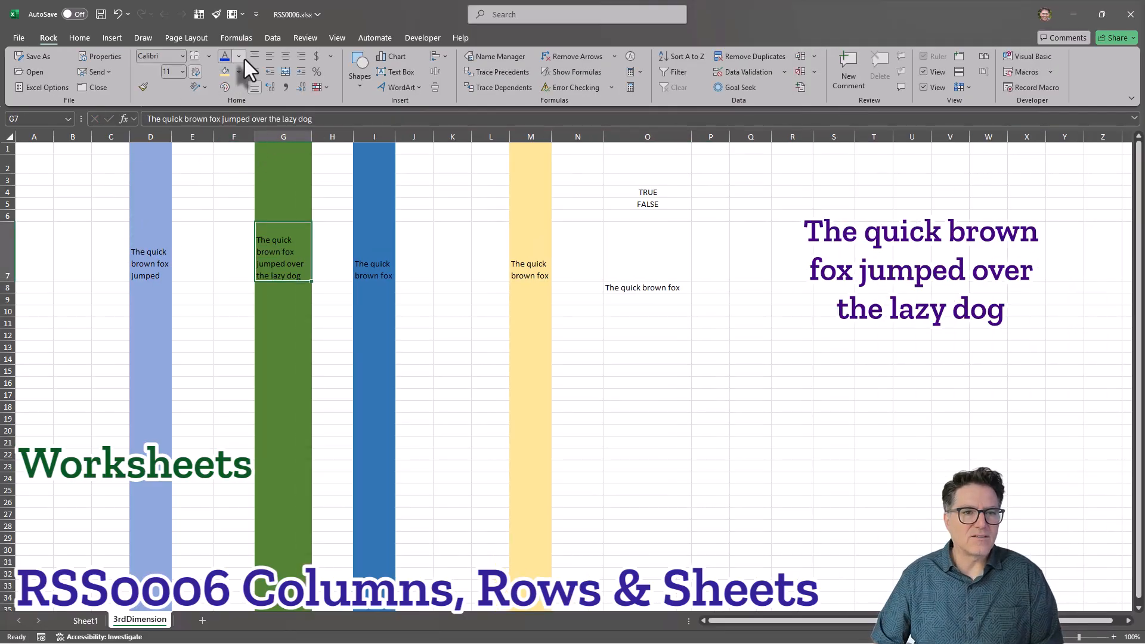
pyautogui.click(239, 57)
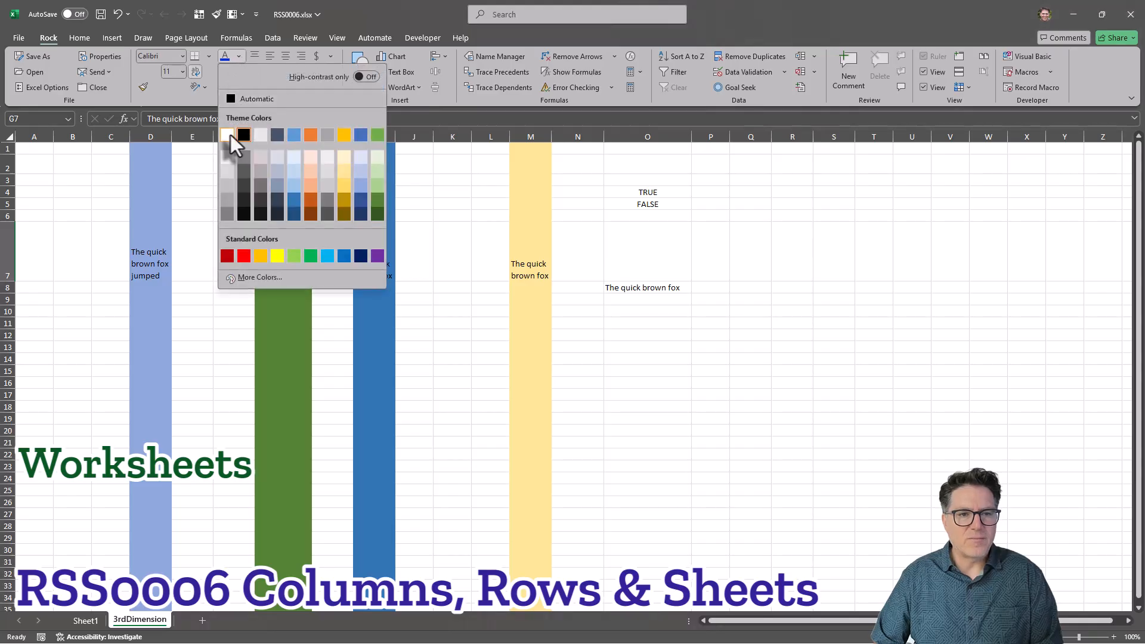
pyautogui.click(230, 135)
pyautogui.click(332, 322)
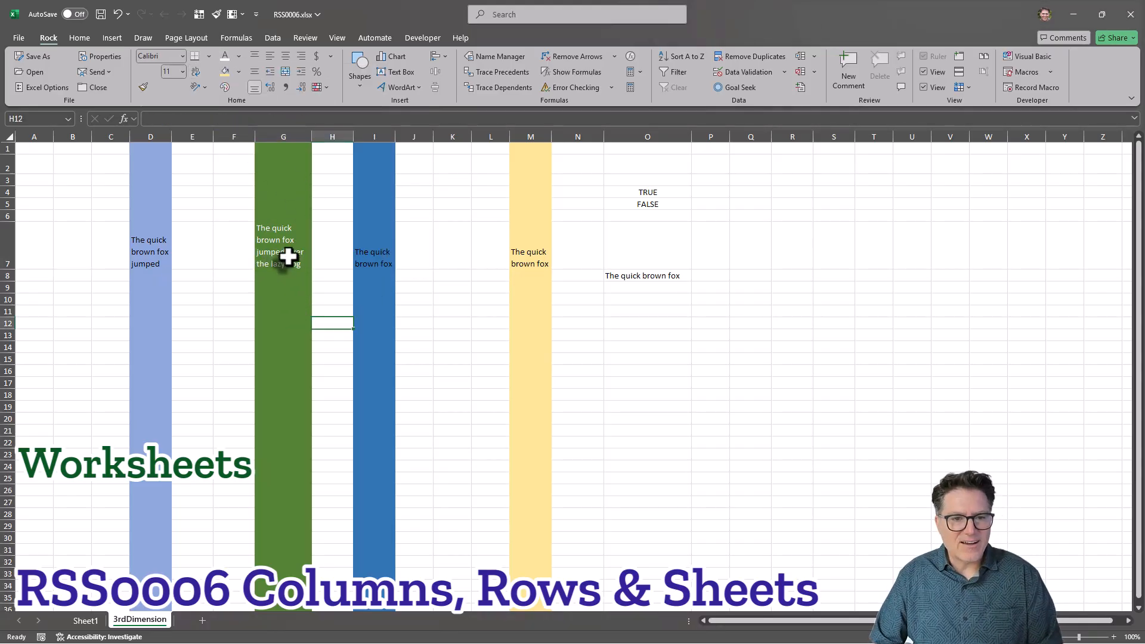
# In cell O13 of the 3rdDimension sheet, enter a formula comparing G7 with Sheet1's G7 (=G7=Sheet1!G7).
pyautogui.click(86, 621)
pyautogui.click(128, 623)
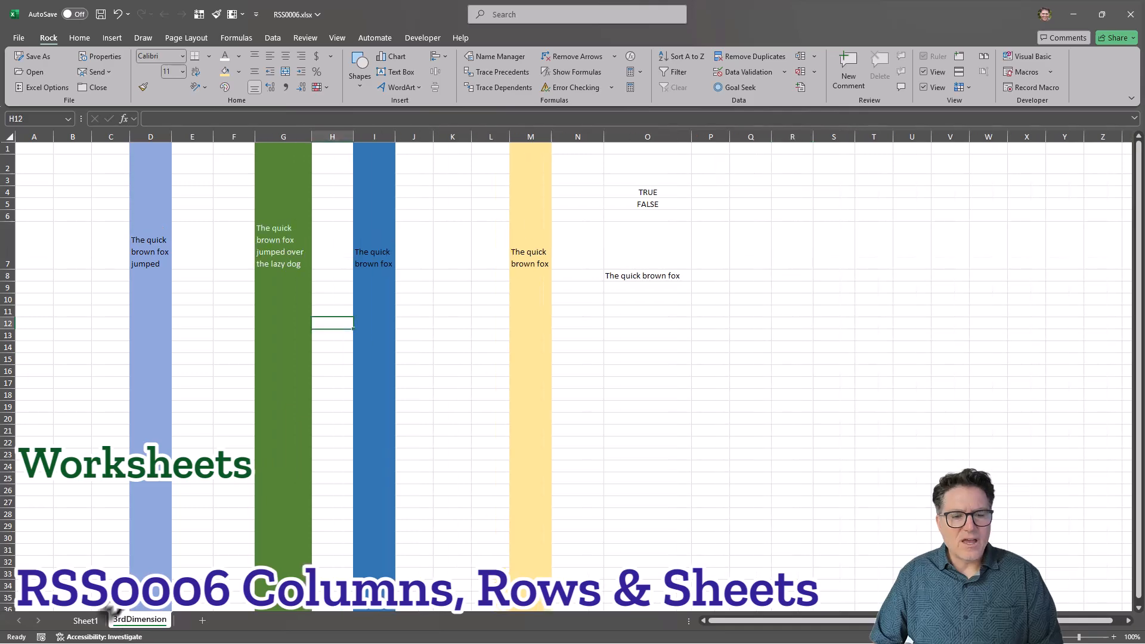
pyautogui.click(637, 335)
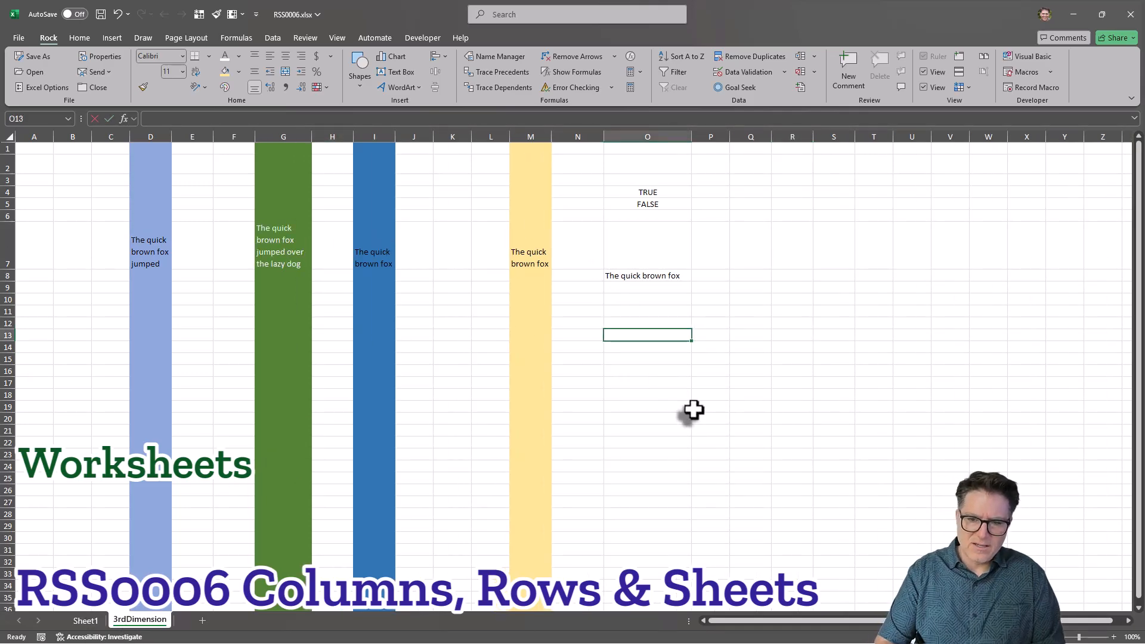
pyautogui.write('=')
pyautogui.click(276, 247)
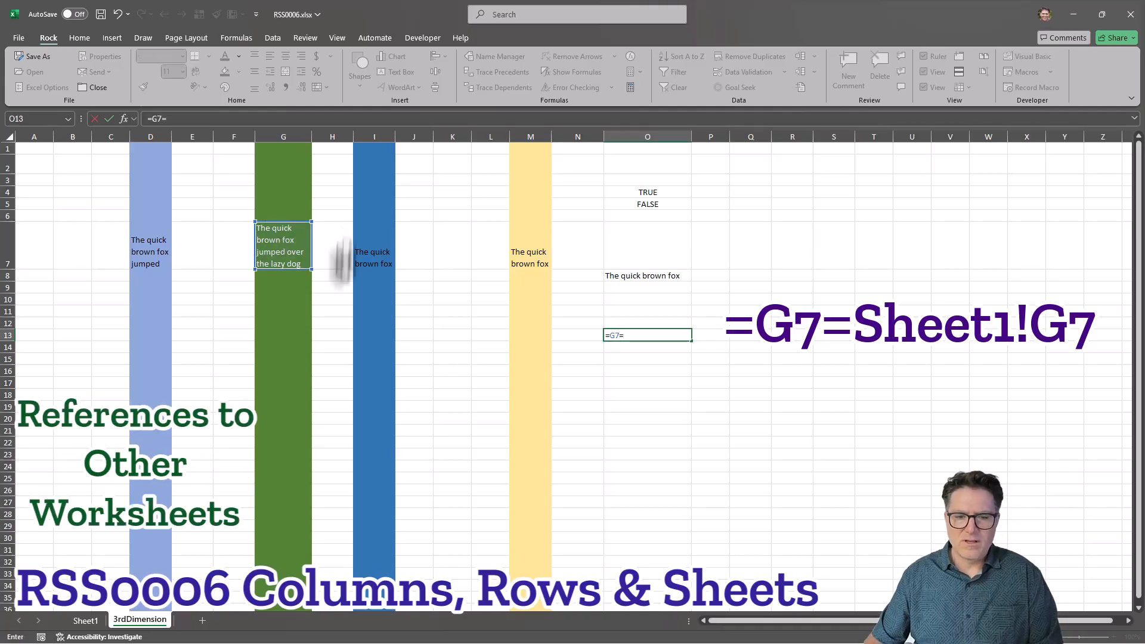
pyautogui.click(87, 620)
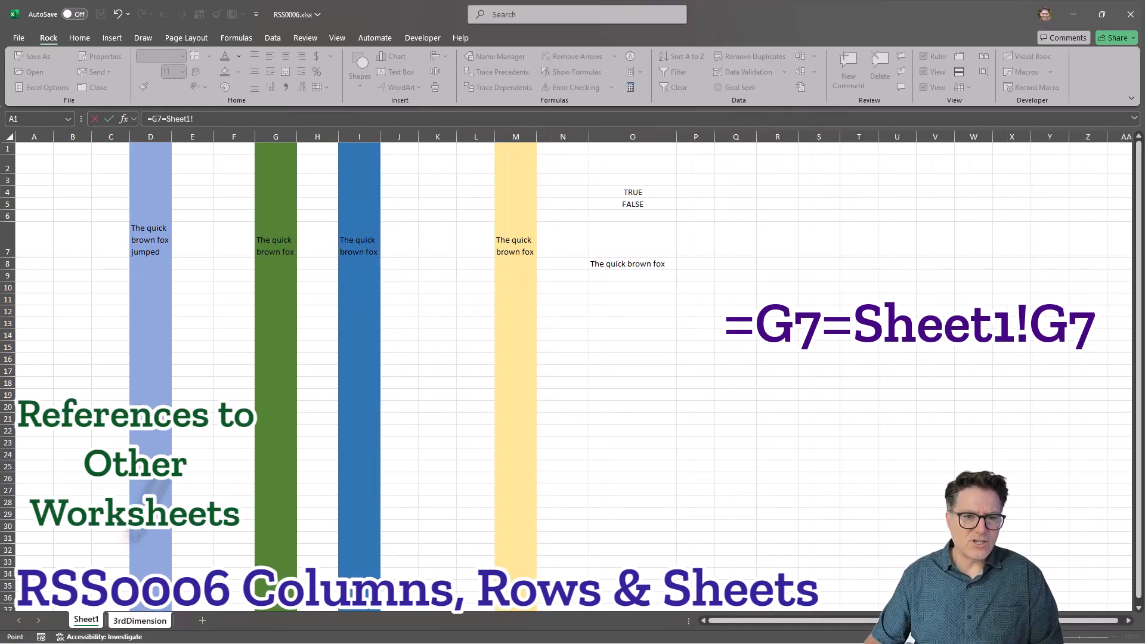
pyautogui.click(275, 242)
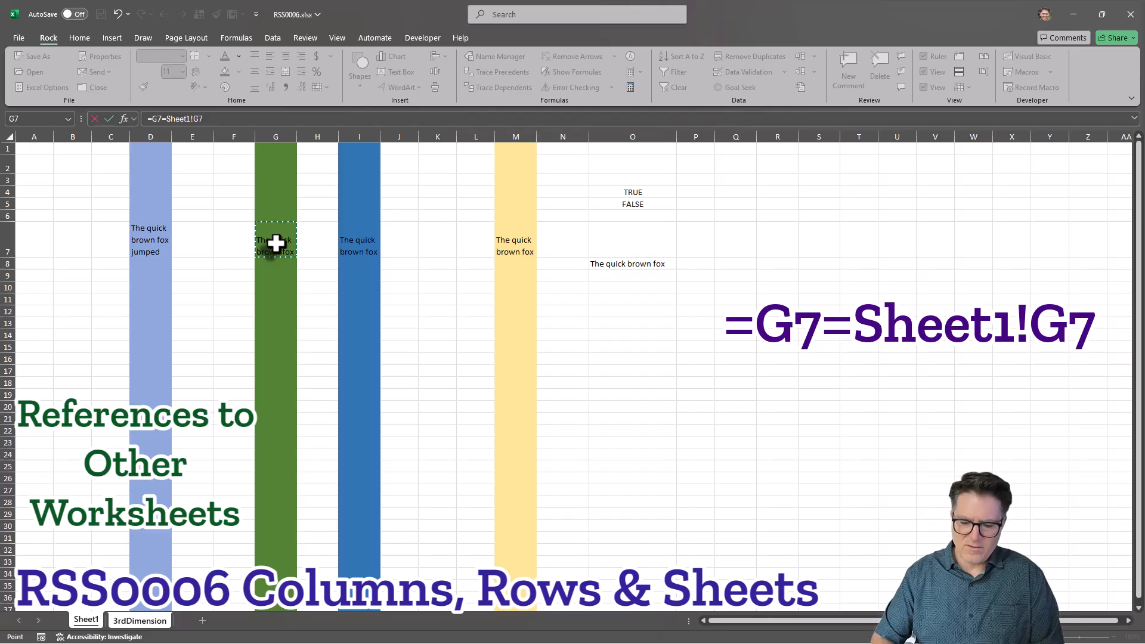
pyautogui.press('Return')
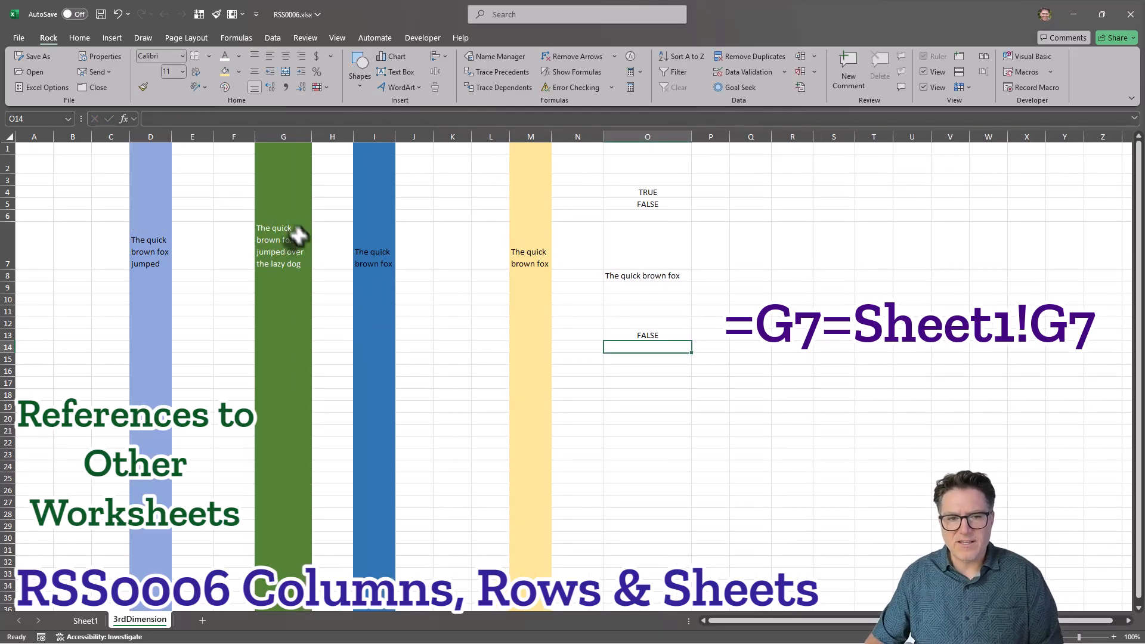
# Inspect the comparison formula in O13, switching between Sheet1 and 3rdDimension to compare their G7 cells.
pyautogui.click(644, 337)
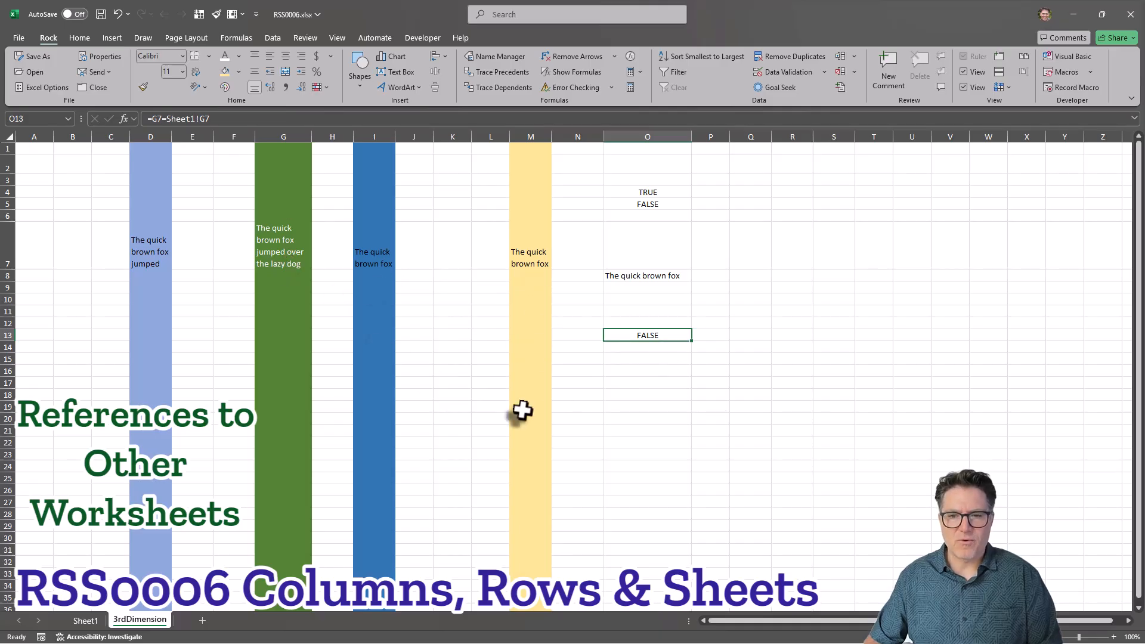
pyautogui.click(669, 375)
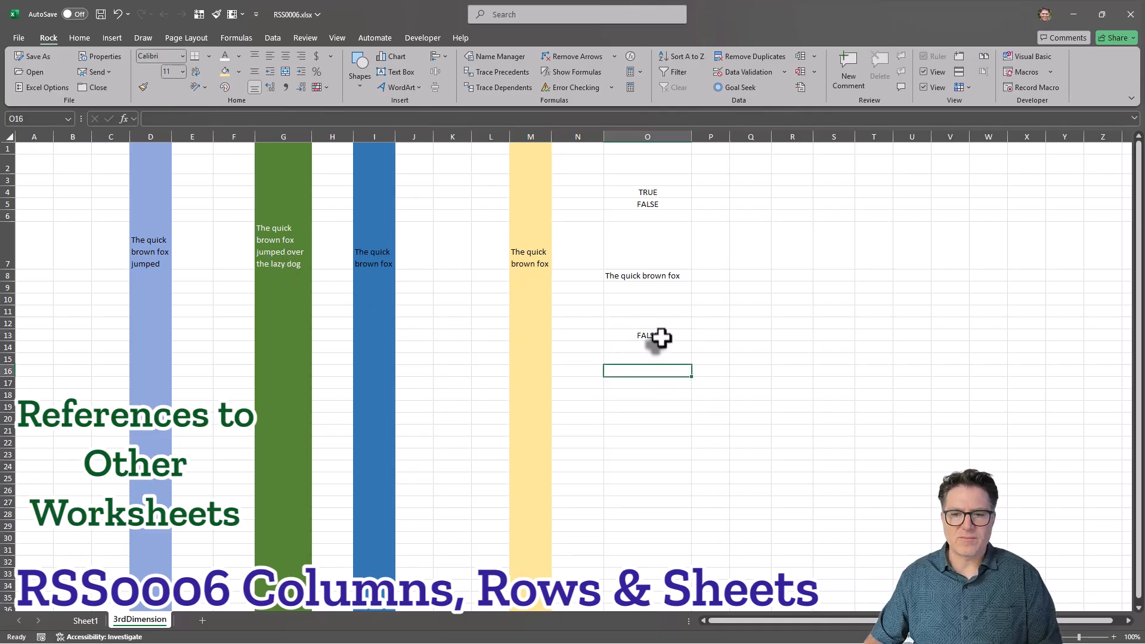
pyautogui.click(659, 337)
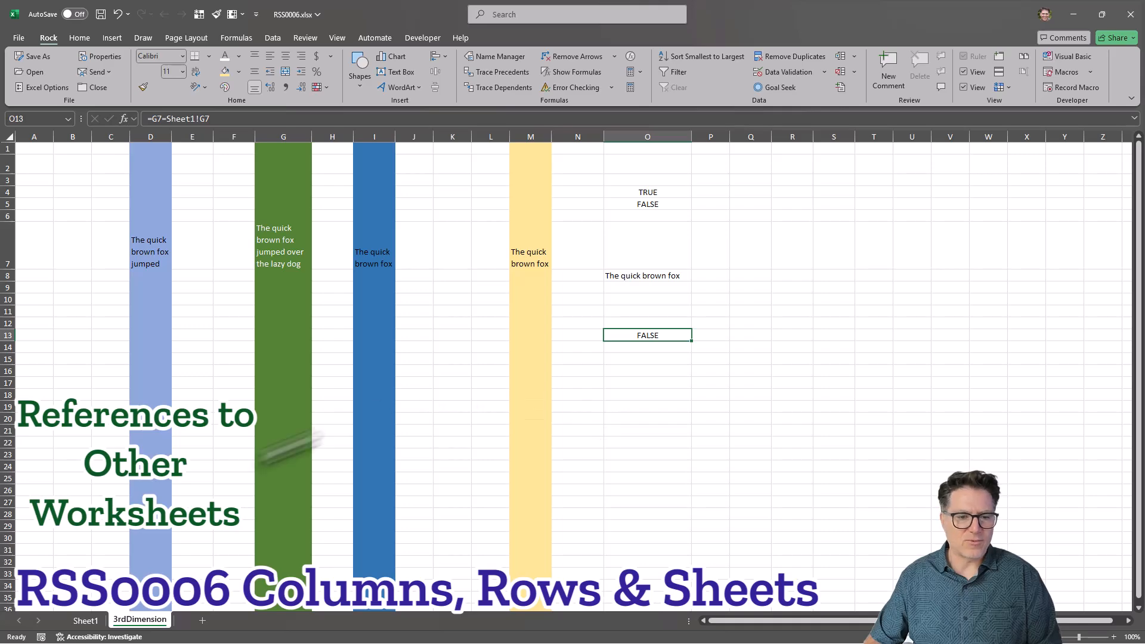
pyautogui.click(85, 620)
pyautogui.click(127, 620)
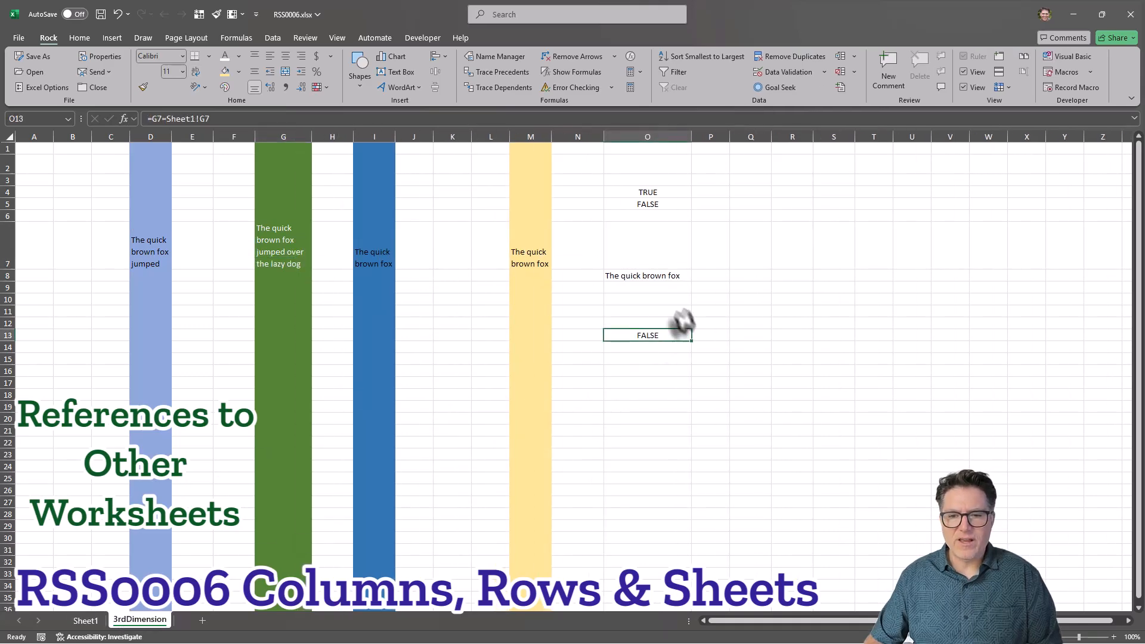
pyautogui.click(237, 119)
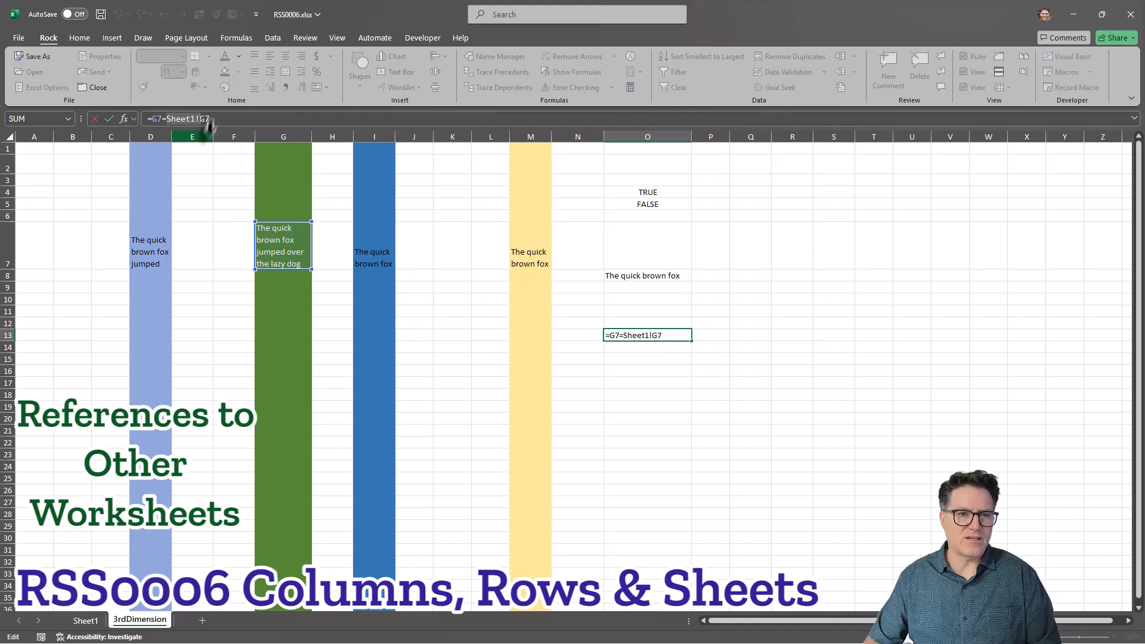
pyautogui.press('Tab')
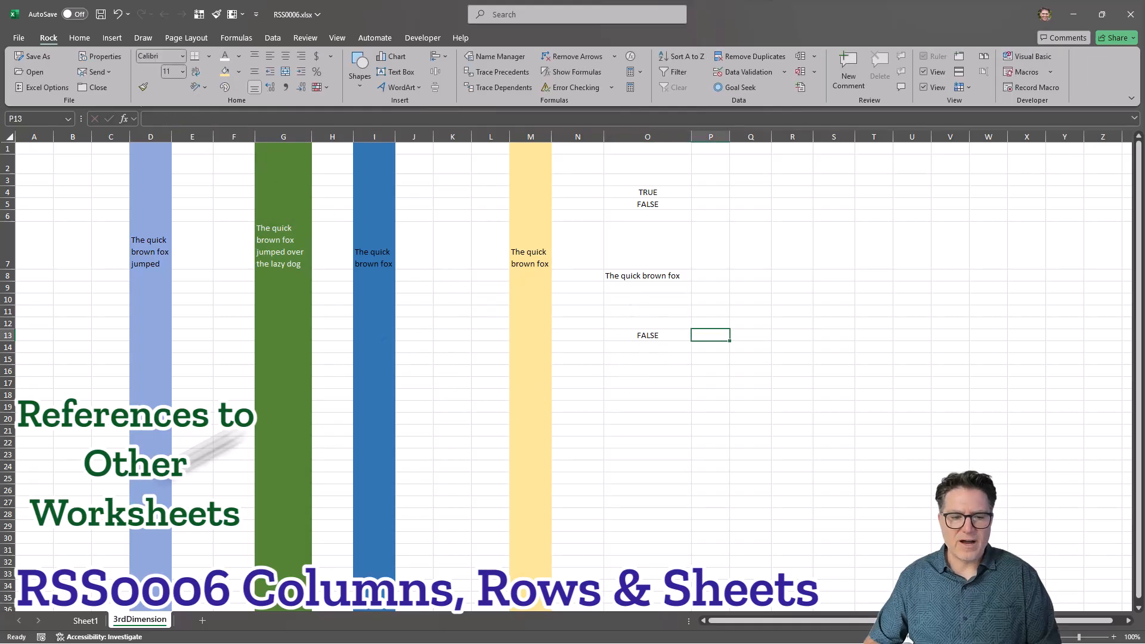
# On Sheet1, enter a formula in O11 that references cell I7 on the 3rdDimension sheet.
pyautogui.click(86, 621)
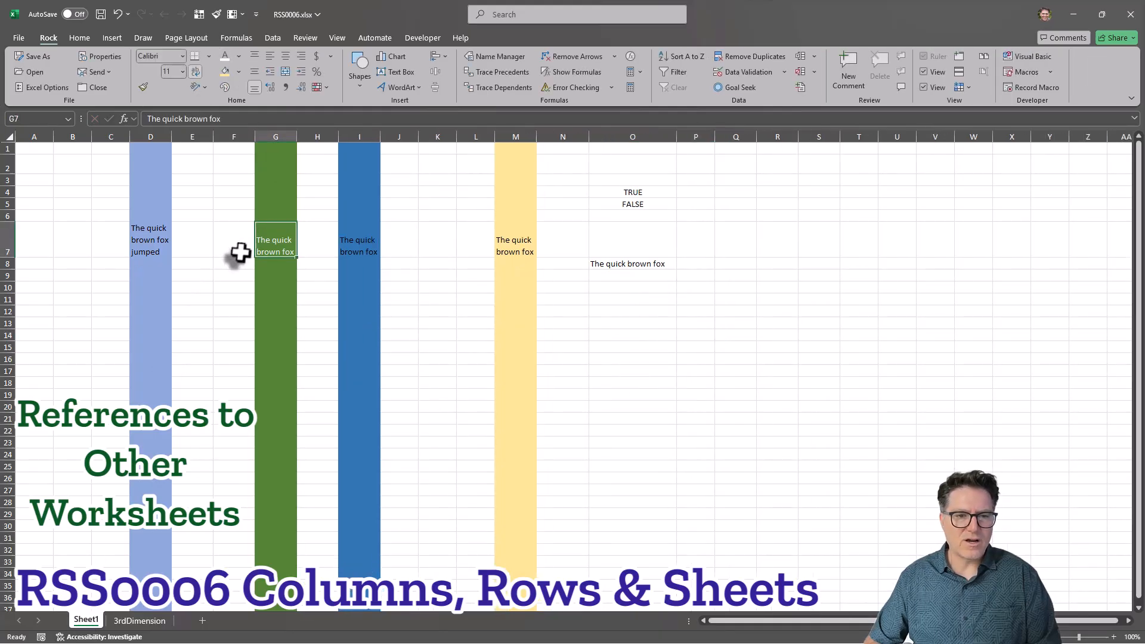
pyautogui.click(597, 299)
pyautogui.write('=')
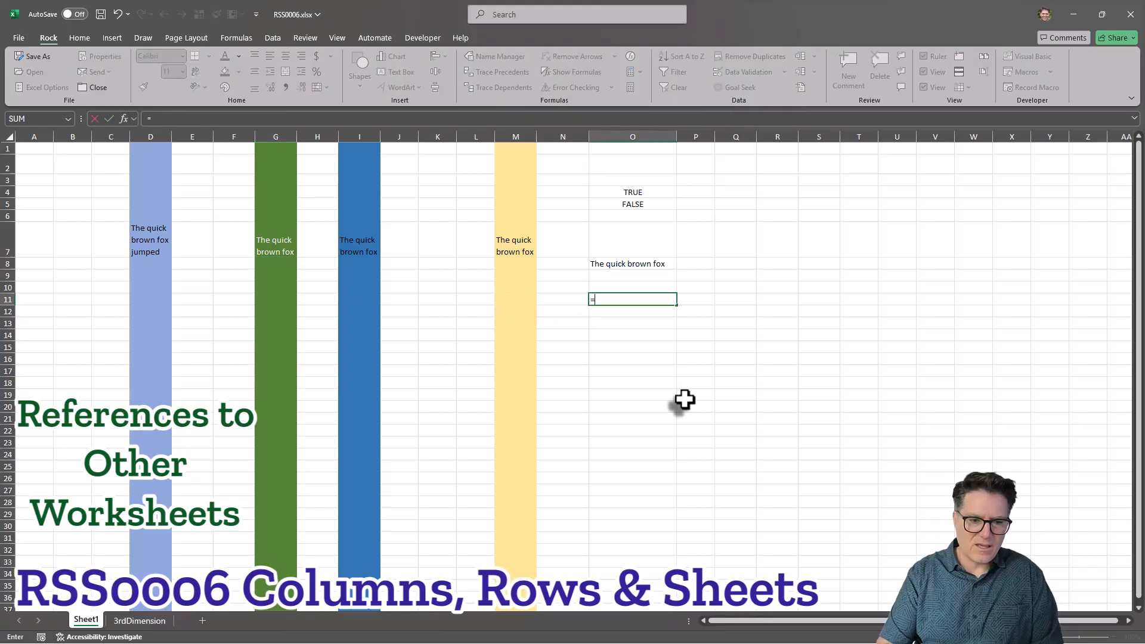
pyautogui.click(134, 620)
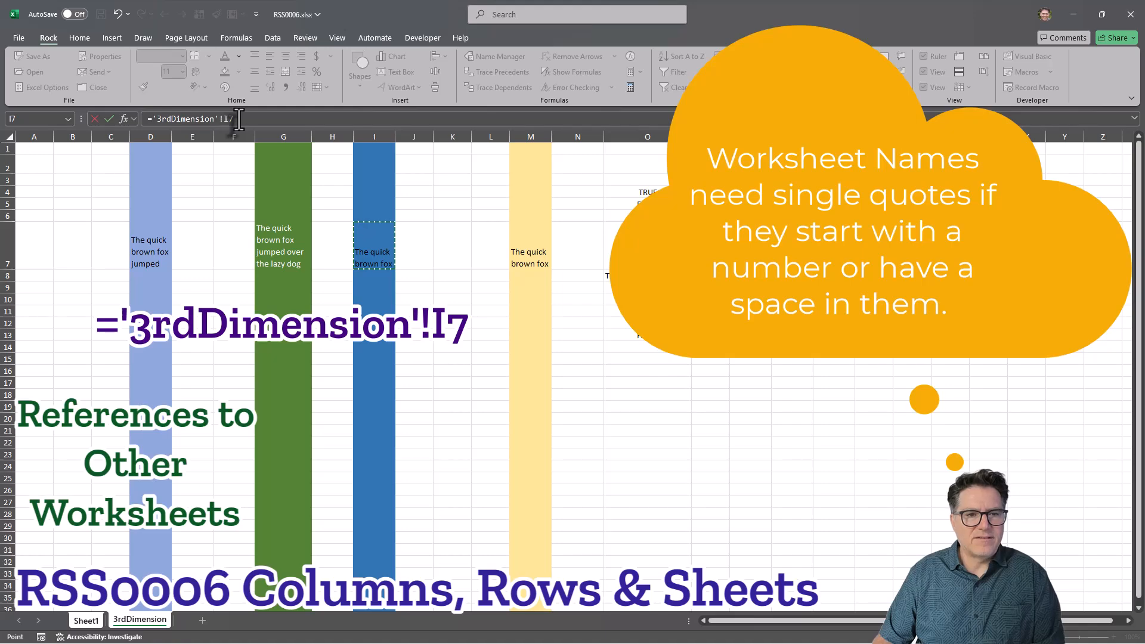
pyautogui.press('Return')
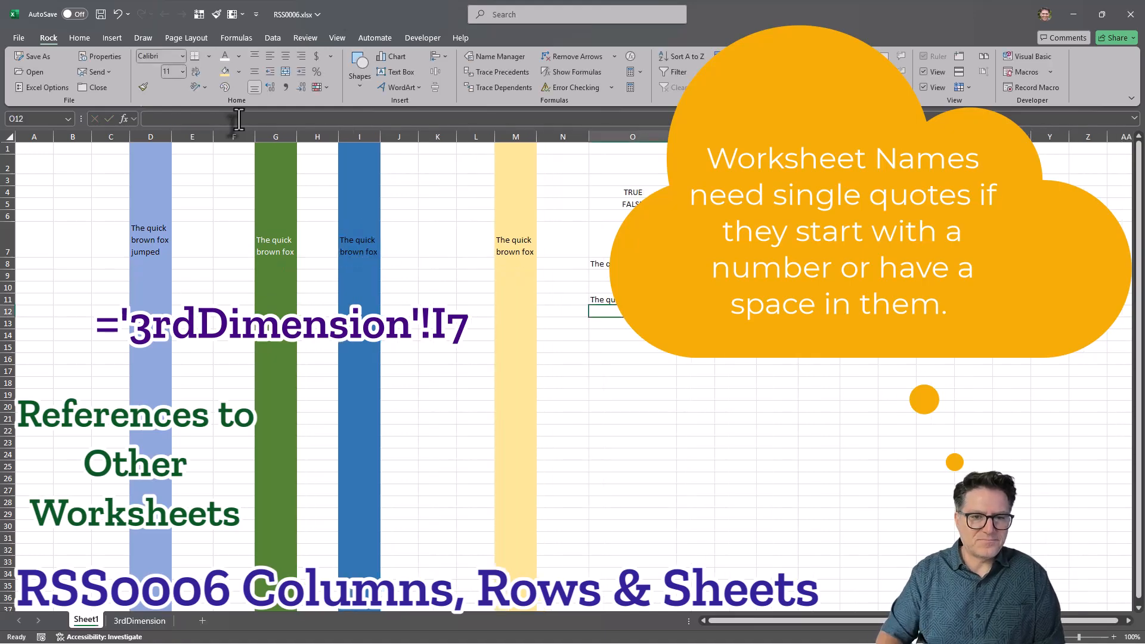
pyautogui.click(611, 298)
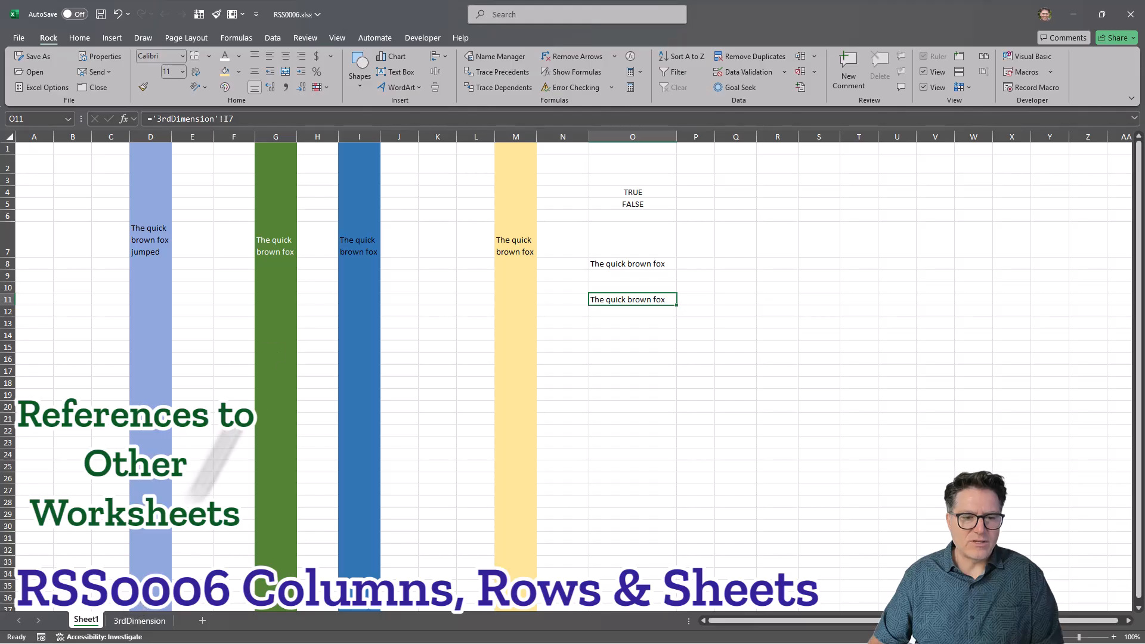
# Change 3rdDimension cell I7 to read "The quick brown fox is in 3d" and check the linked cell O11 on Sheet1.
pyautogui.click(140, 620)
pyautogui.click(374, 250)
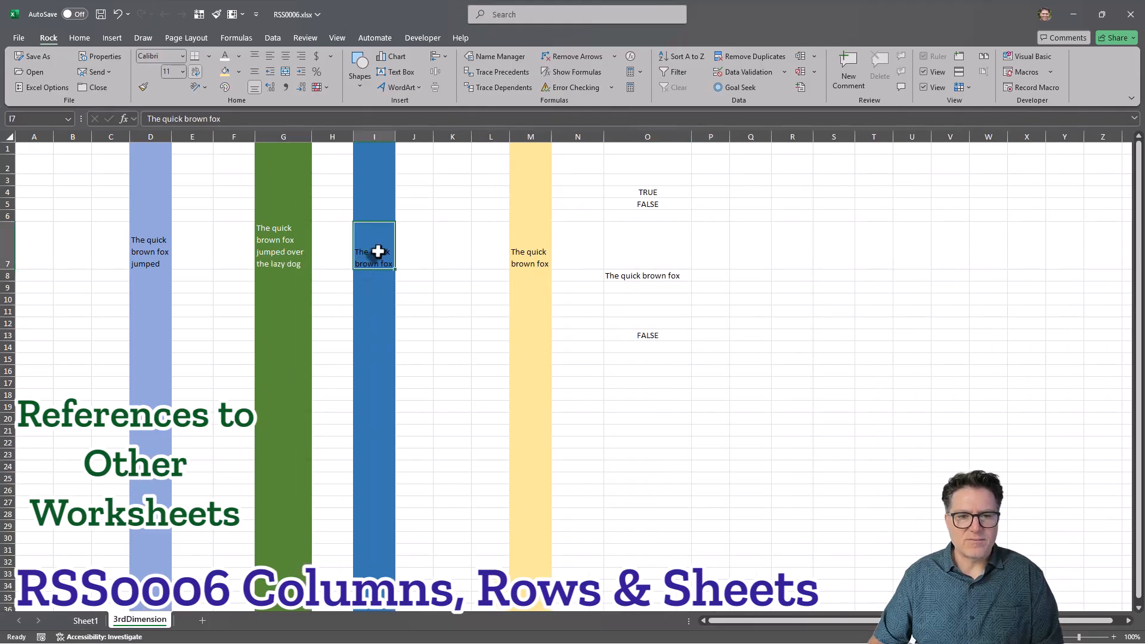
pyautogui.click(260, 118)
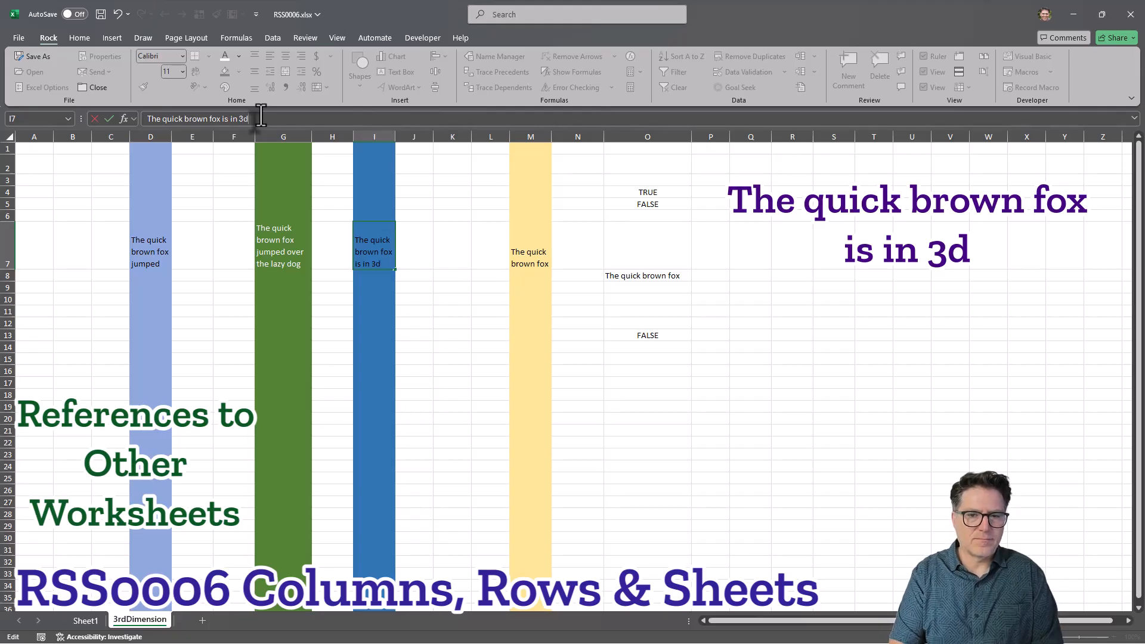
pyautogui.press('Return')
pyautogui.click(360, 254)
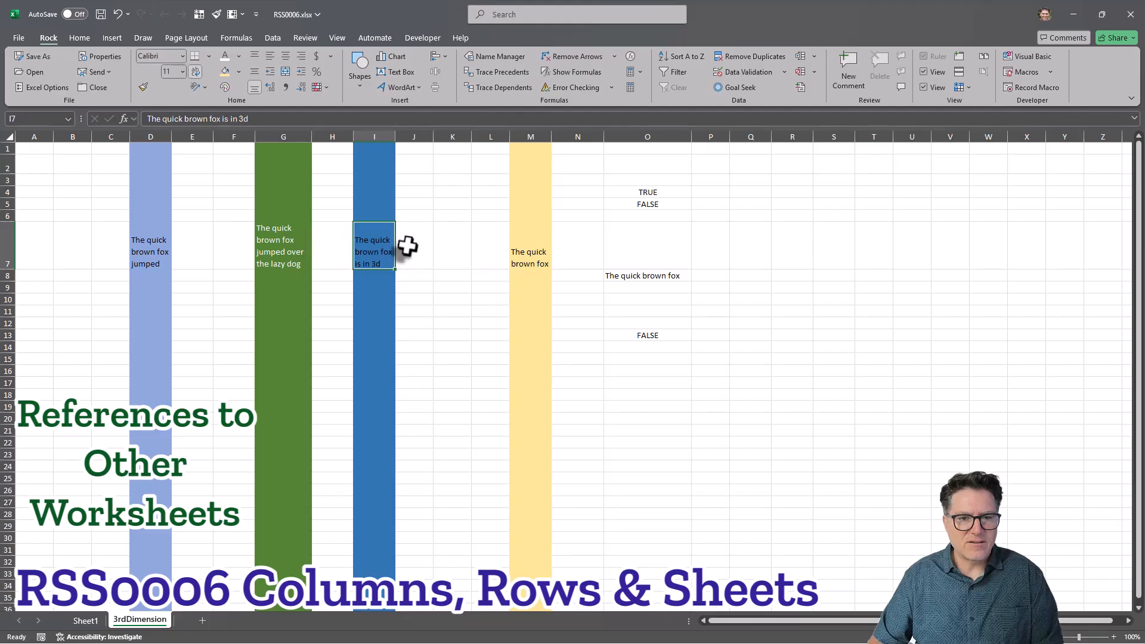
pyautogui.click(424, 234)
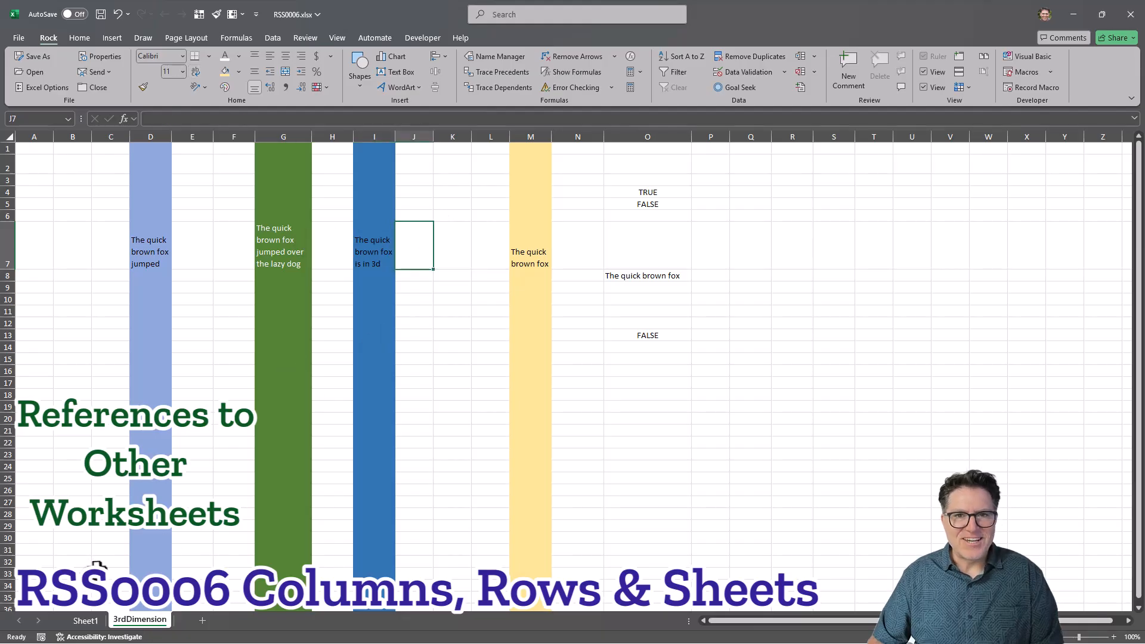
pyautogui.click(88, 622)
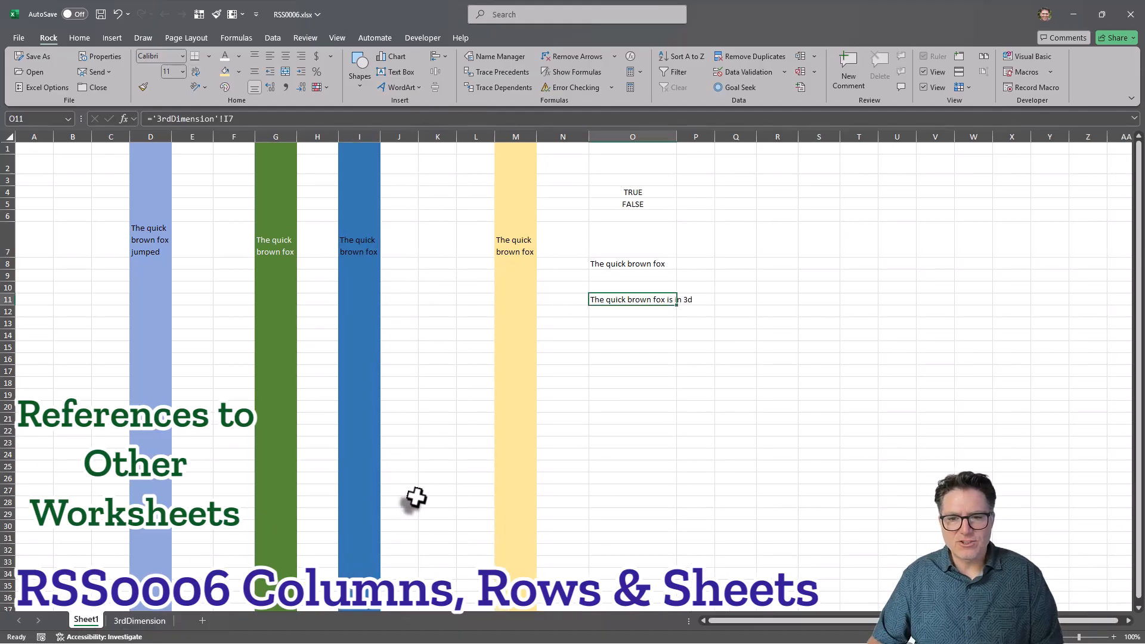
pyautogui.click(648, 345)
pyautogui.click(641, 299)
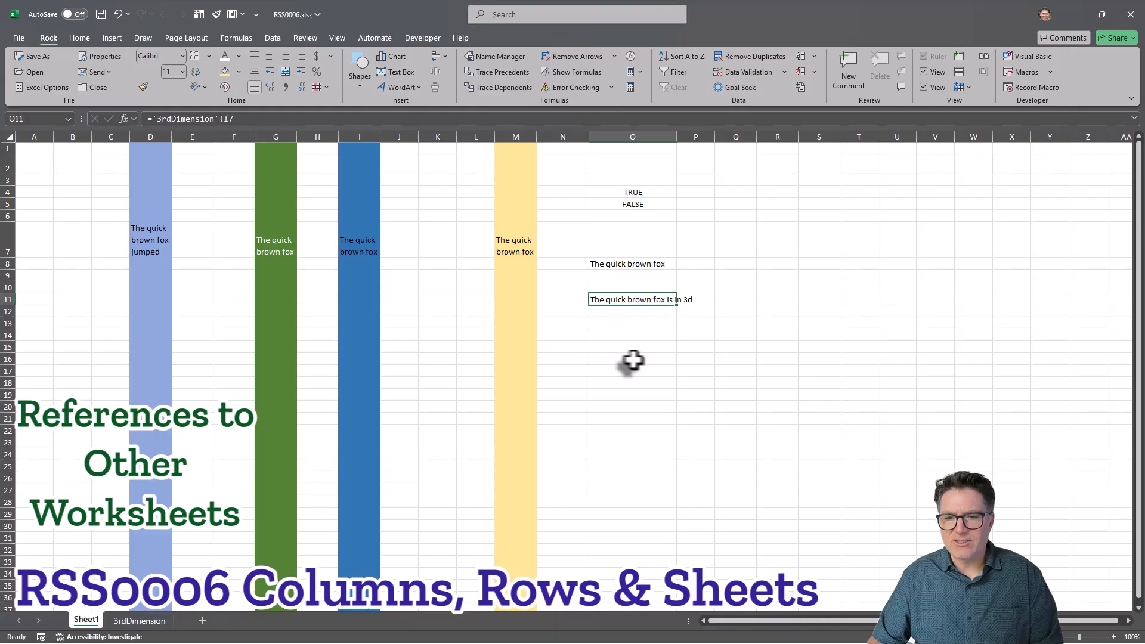
pyautogui.click(634, 346)
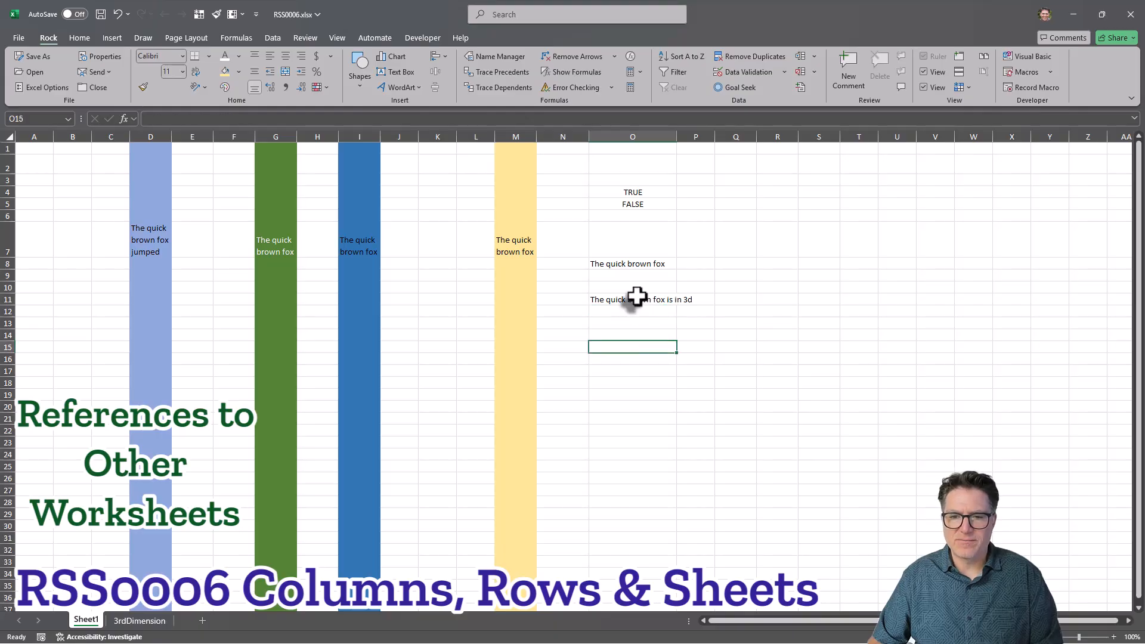
# Append "today" to the text in 3rdDimension cell I7 and review the linked cell O11 on Sheet1.
pyautogui.click(140, 621)
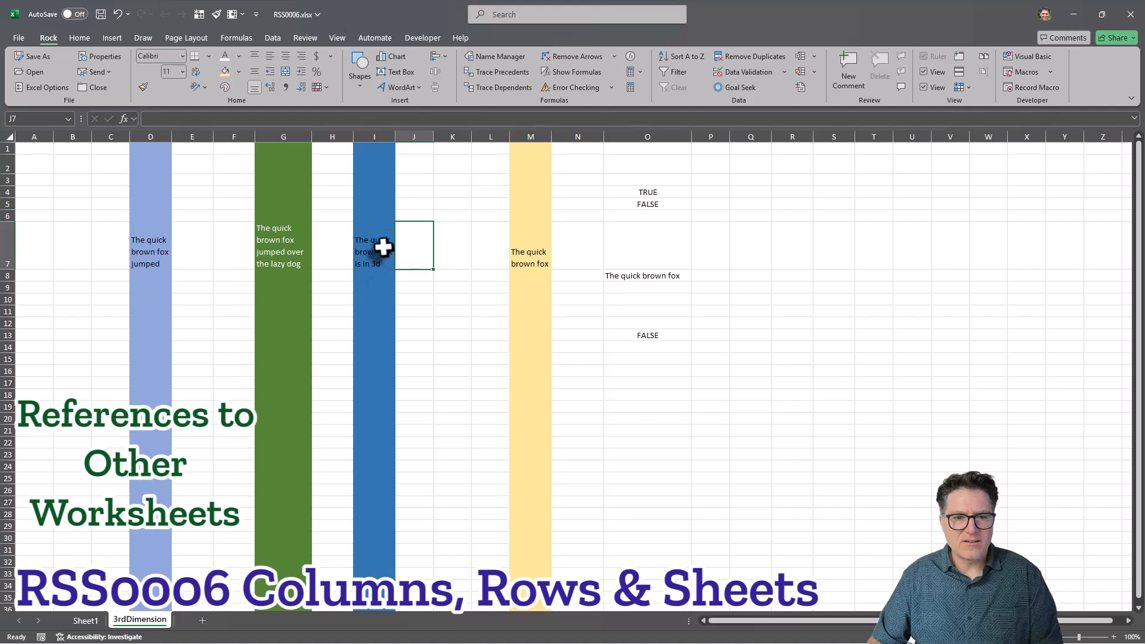
pyautogui.click(378, 248)
pyautogui.click(277, 119)
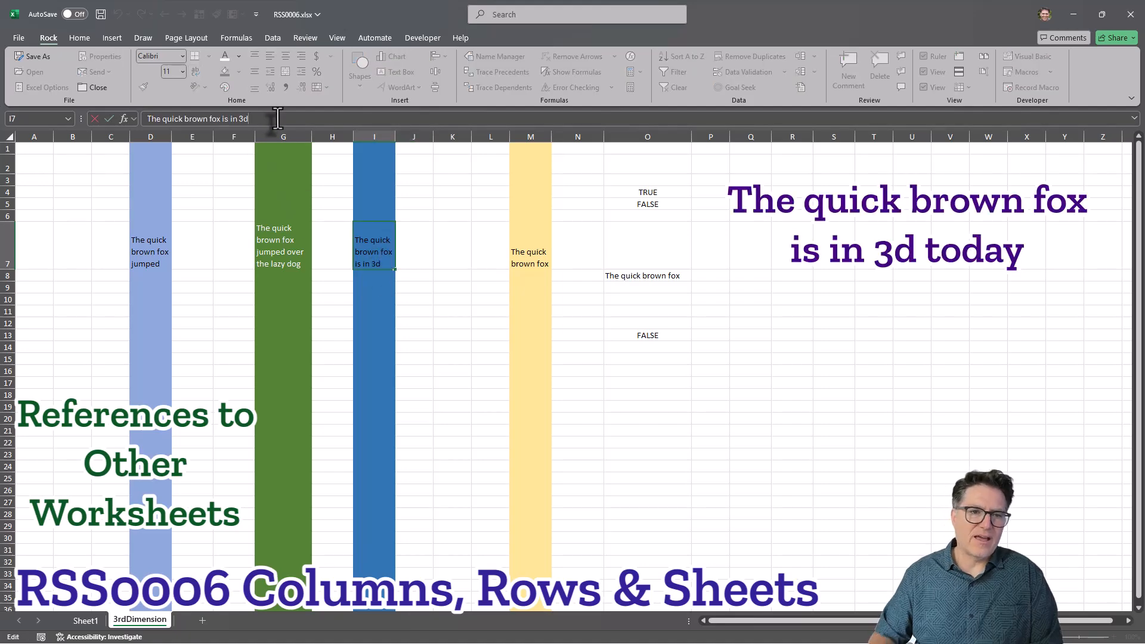
pyautogui.write('today')
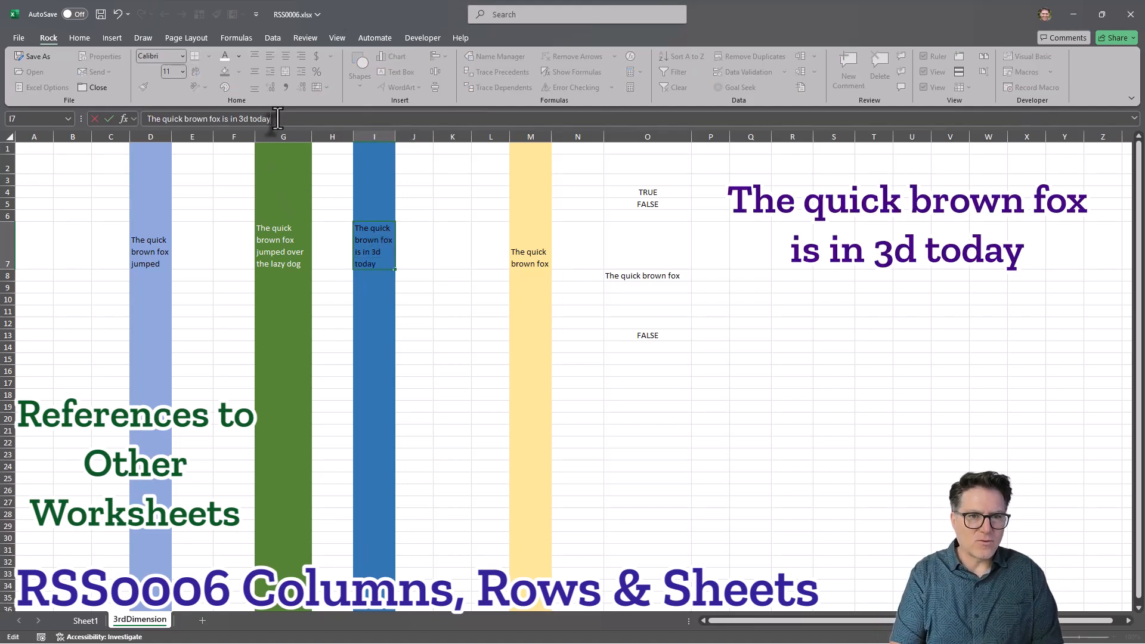
pyautogui.press('Return')
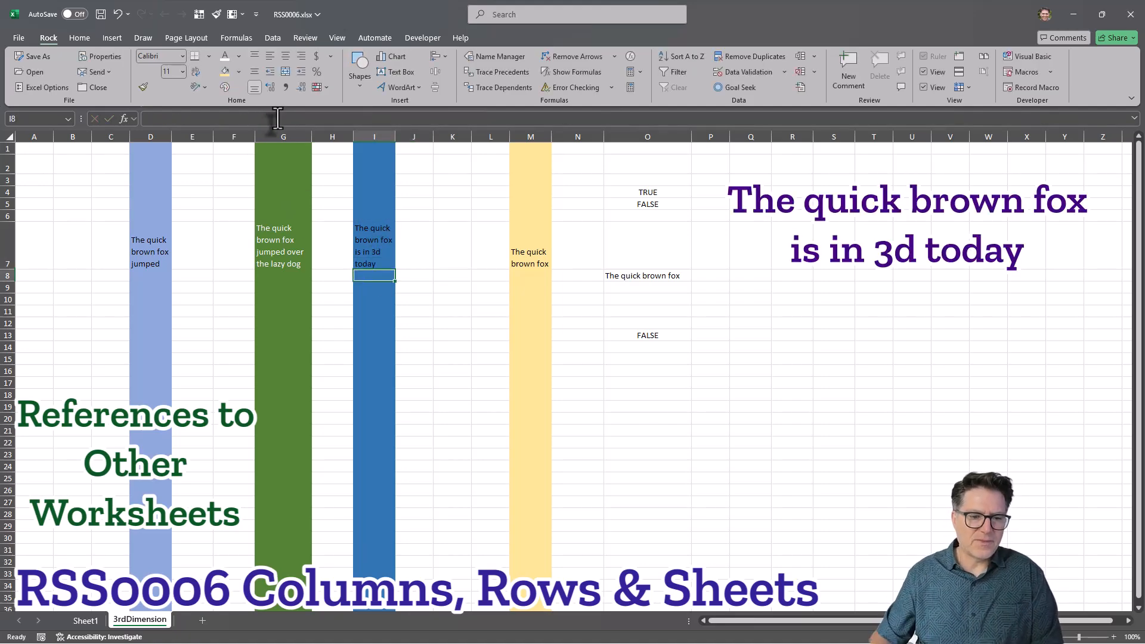
pyautogui.click(86, 620)
pyautogui.click(635, 300)
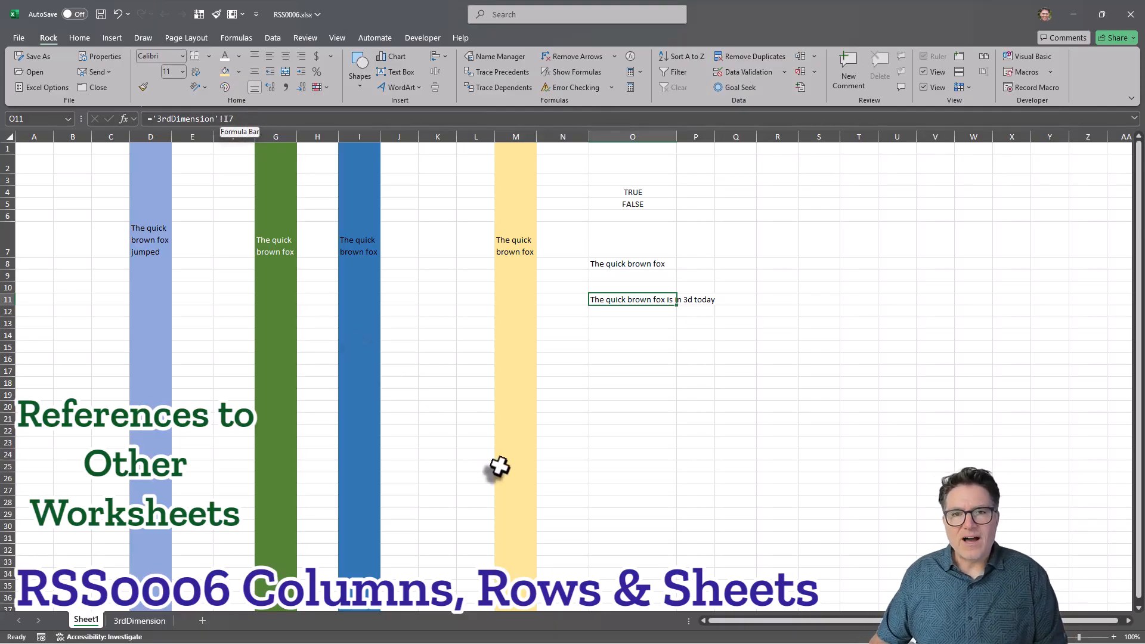
pyautogui.click(553, 333)
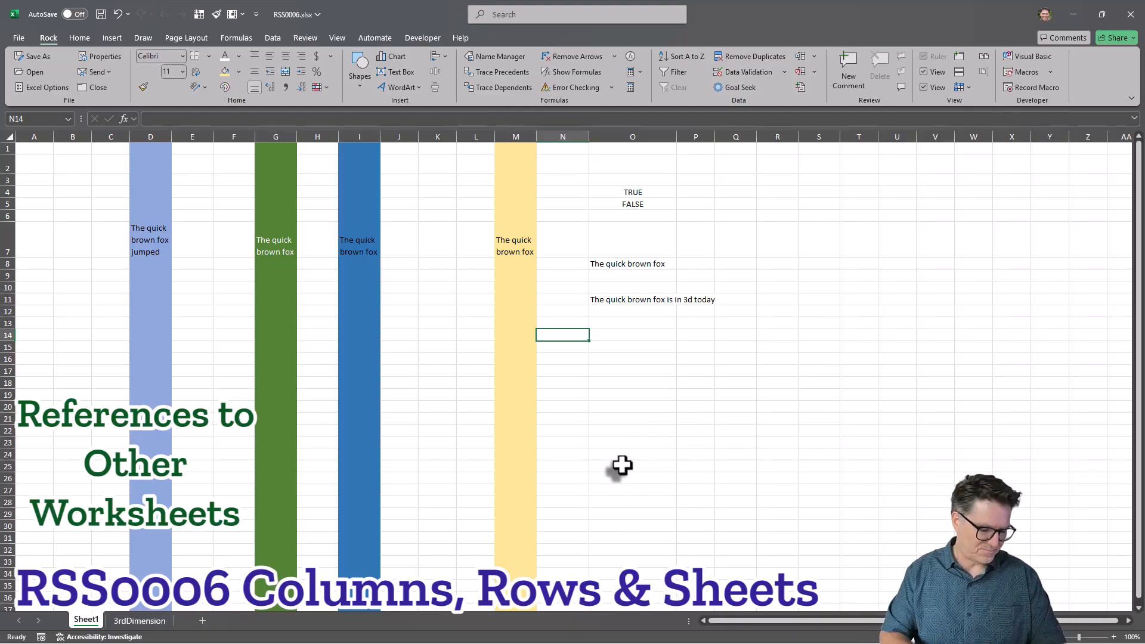
pyautogui.click(739, 345)
pyautogui.click(790, 345)
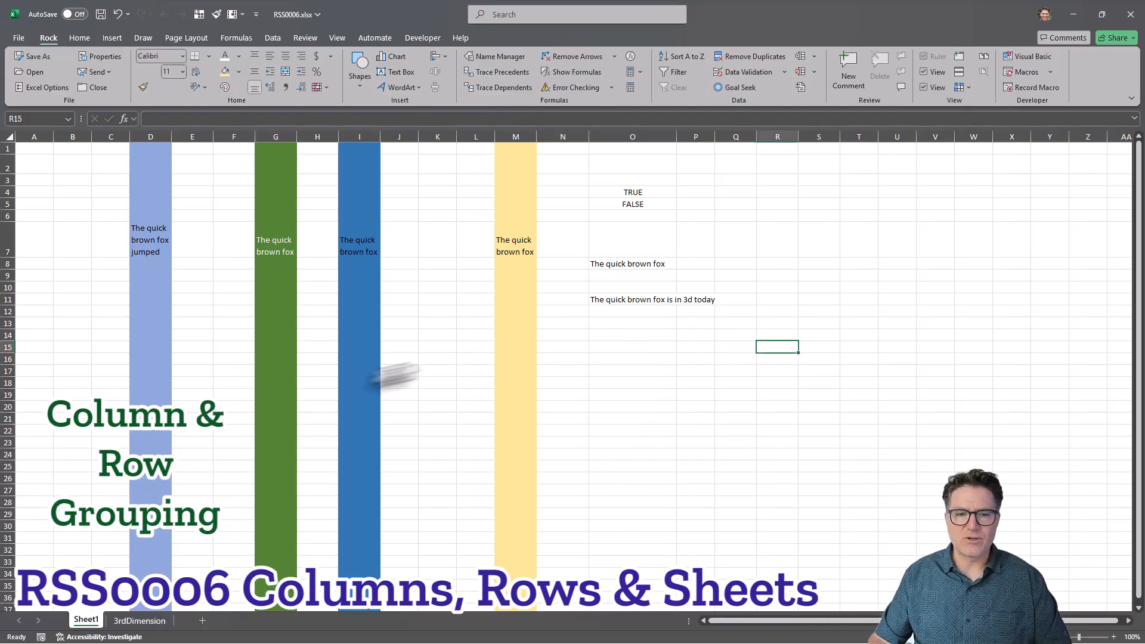
# Insert a new worksheet, move it after 3rdDimension, and rename it Grouping.
pyautogui.click(201, 620)
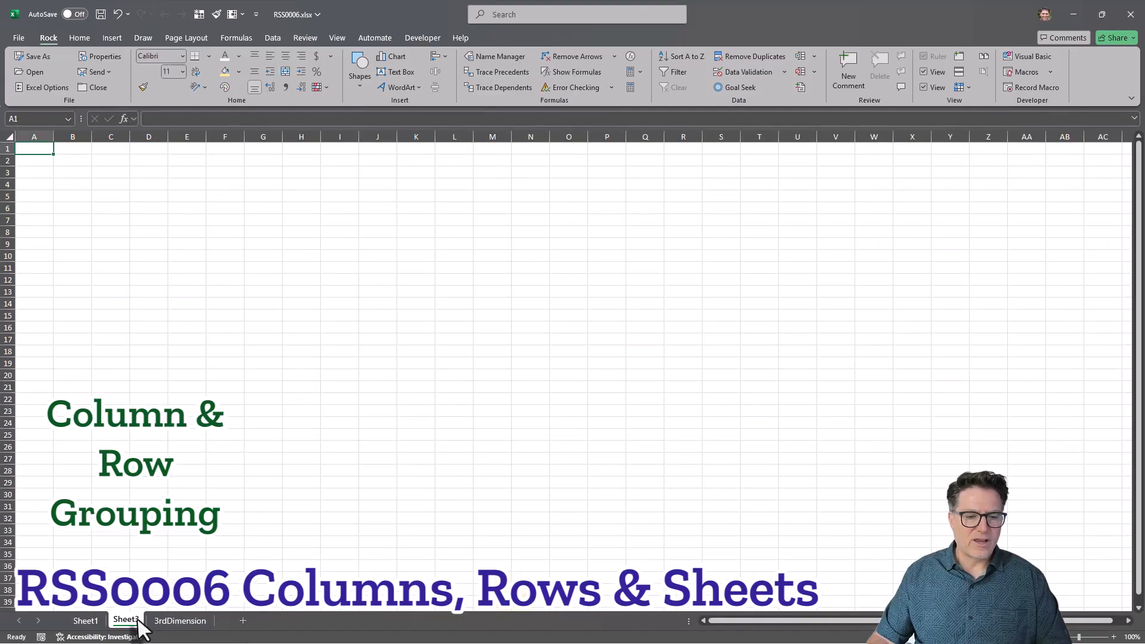
pyautogui.moveTo(140, 626)
pyautogui.mouseDown()
pyautogui.moveTo(209, 626)
pyautogui.moveTo(116, 626)
pyautogui.moveTo(230, 624)
pyautogui.mouseUp()
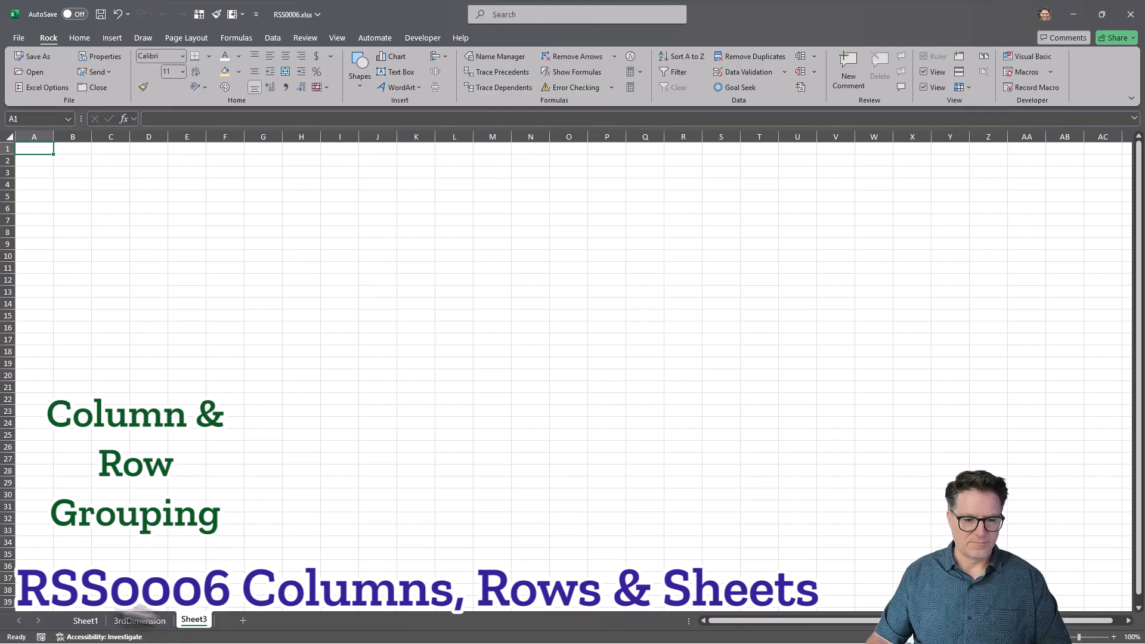
pyautogui.rightClick(205, 628)
pyautogui.write('r')
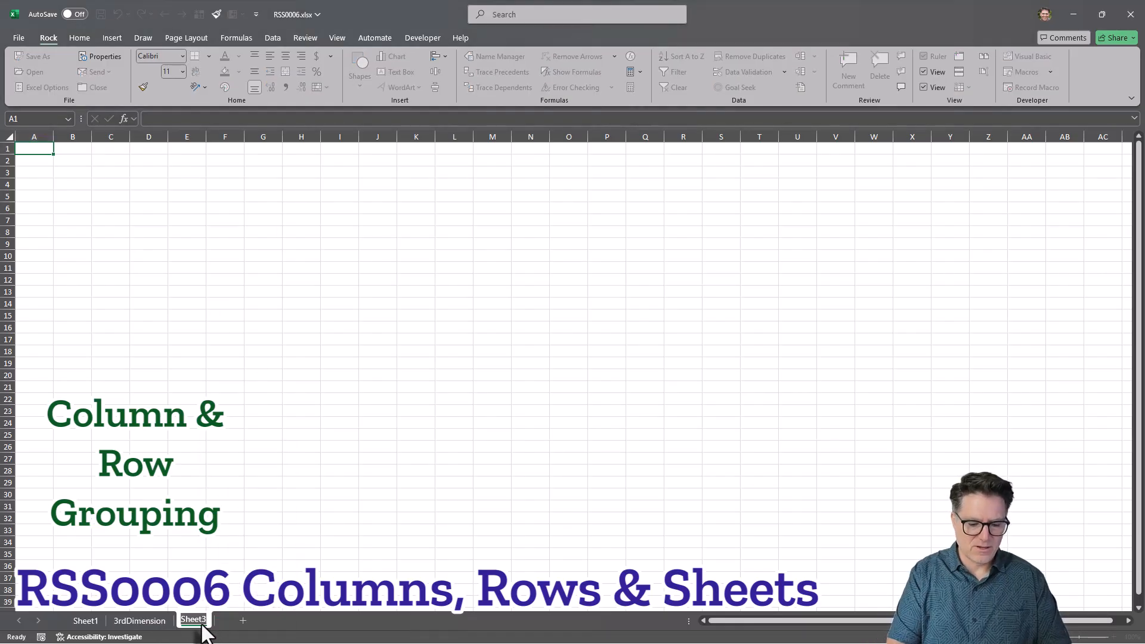
pyautogui.write('Grouping')
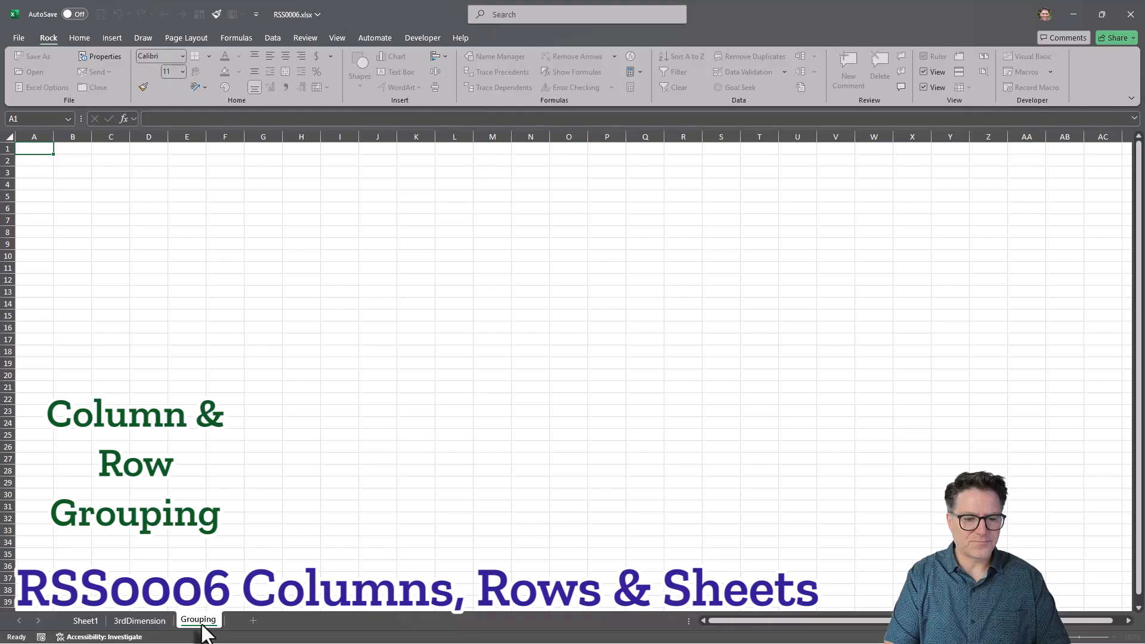
# On the Grouping sheet, enter labels A, B and C in column F with numbered items 1–5, 1–7 and 1–3 beneath each in column G.
pyautogui.press('Return')
pyautogui.click(315, 222)
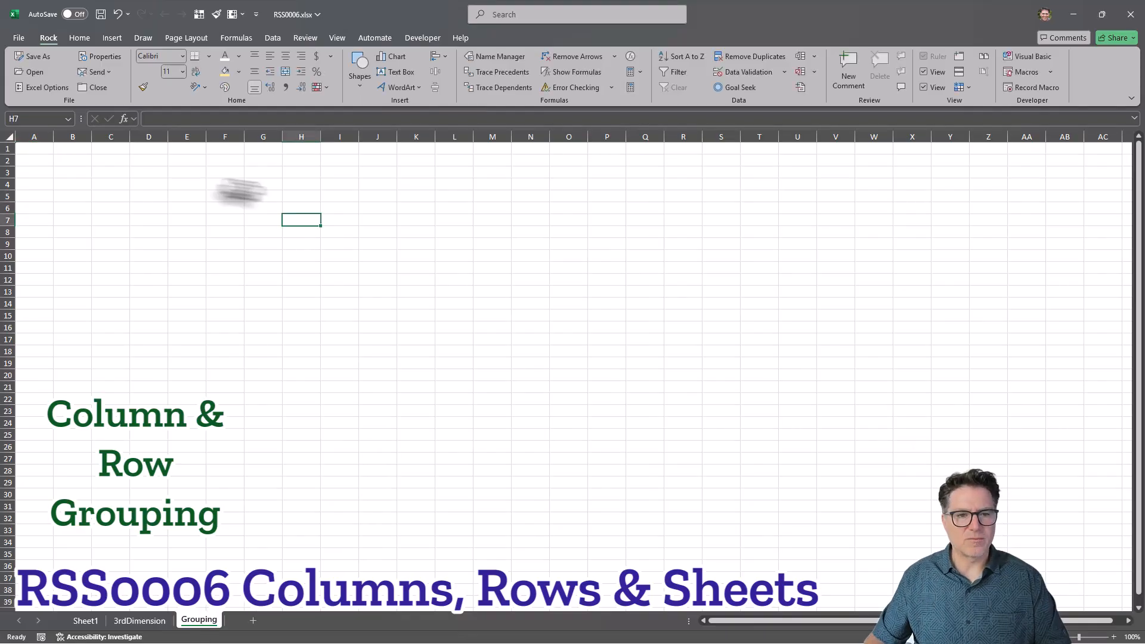
pyautogui.click(212, 209)
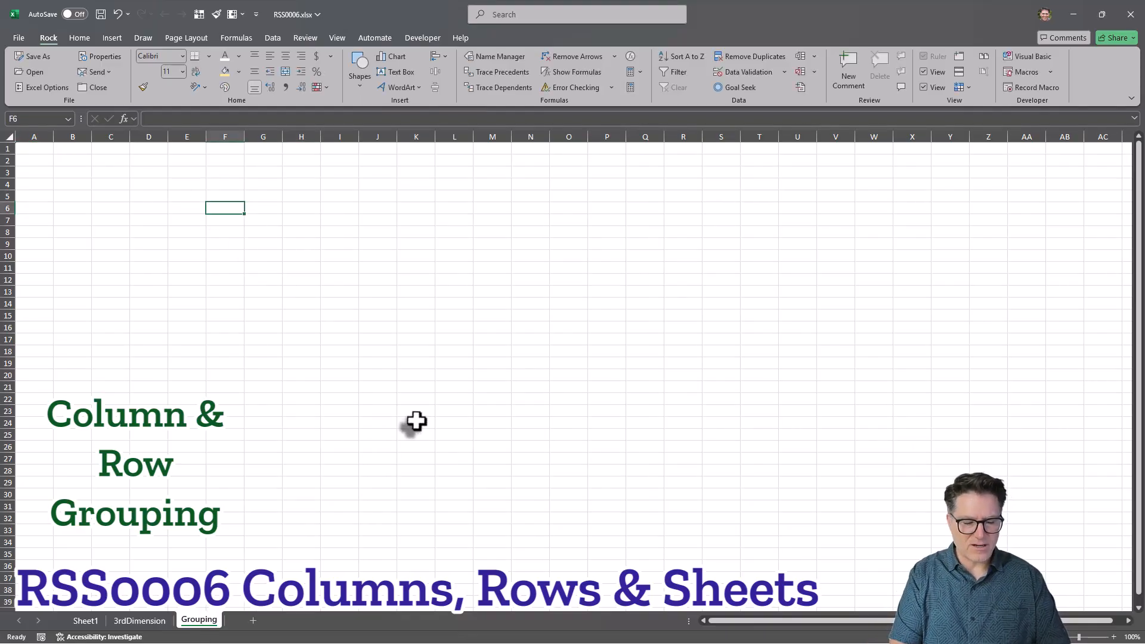
pyautogui.write('A')
pyautogui.press('Return')
pyautogui.press('Right')
pyautogui.write('1 2 3 ')
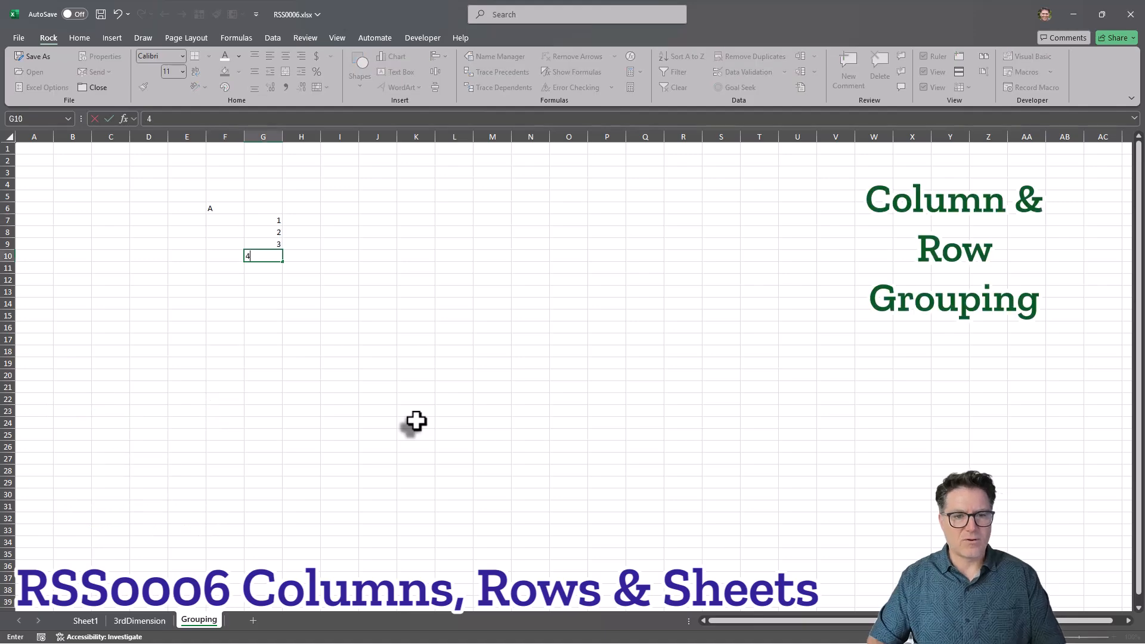
pyautogui.write('4 5')
pyautogui.press('Left')
pyautogui.write('B')
pyautogui.press('Right')
pyautogui.write('1 2 3 4 5 6 7')
pyautogui.press('Left')
pyautogui.write('C')
pyautogui.press('Right')
pyautogui.write('1 2 3')
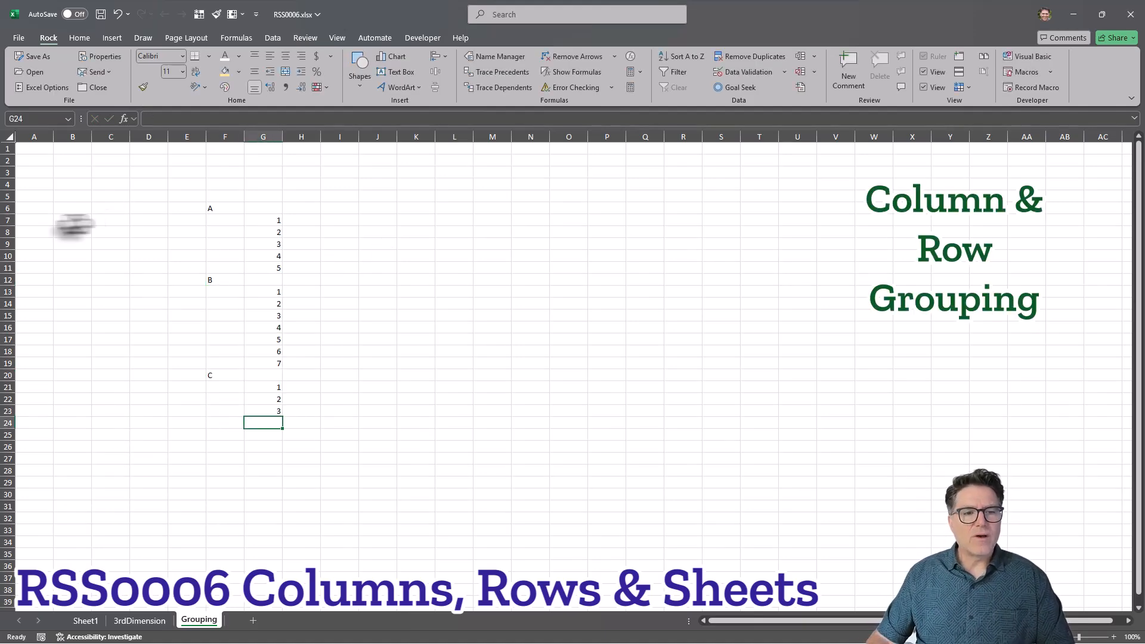
# Group rows 7 to 11 and collapse and expand the new group several times.
pyautogui.moveTo(8, 221)
pyautogui.mouseDown()
pyautogui.moveTo(10, 266)
pyautogui.moveTo(19, 260)
pyautogui.mouseUp()
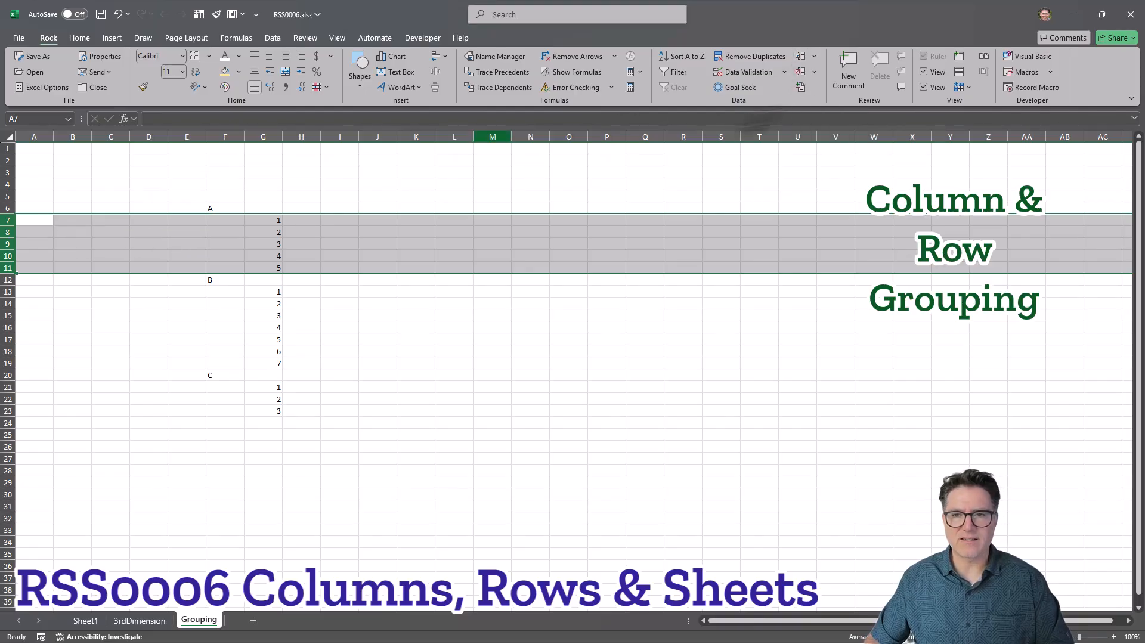
pyautogui.click(800, 58)
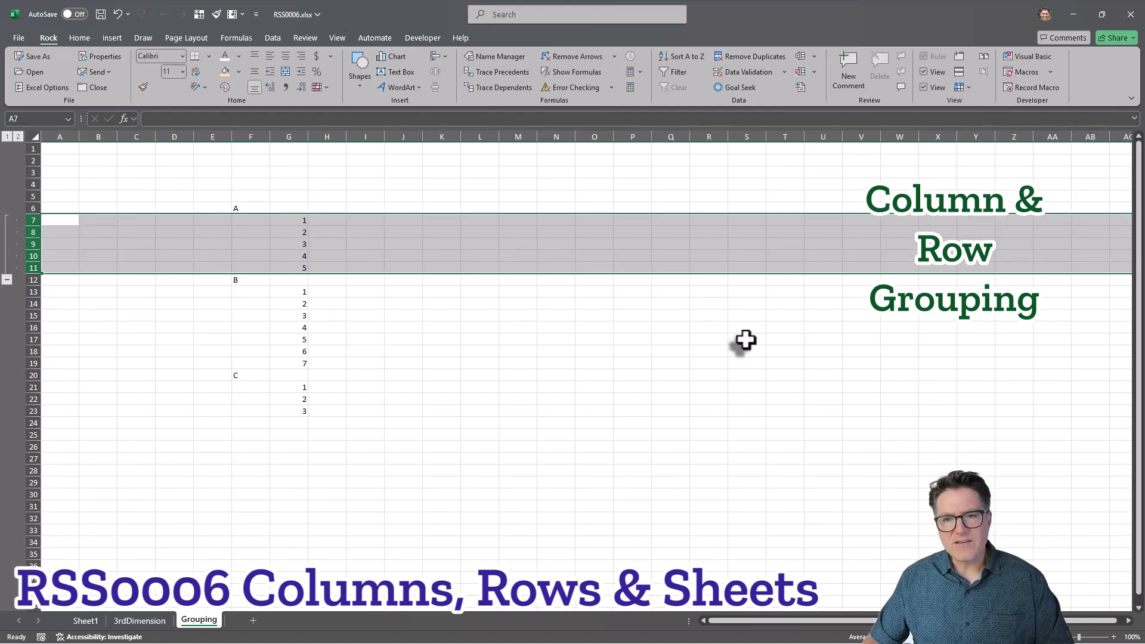
pyautogui.click(7, 280)
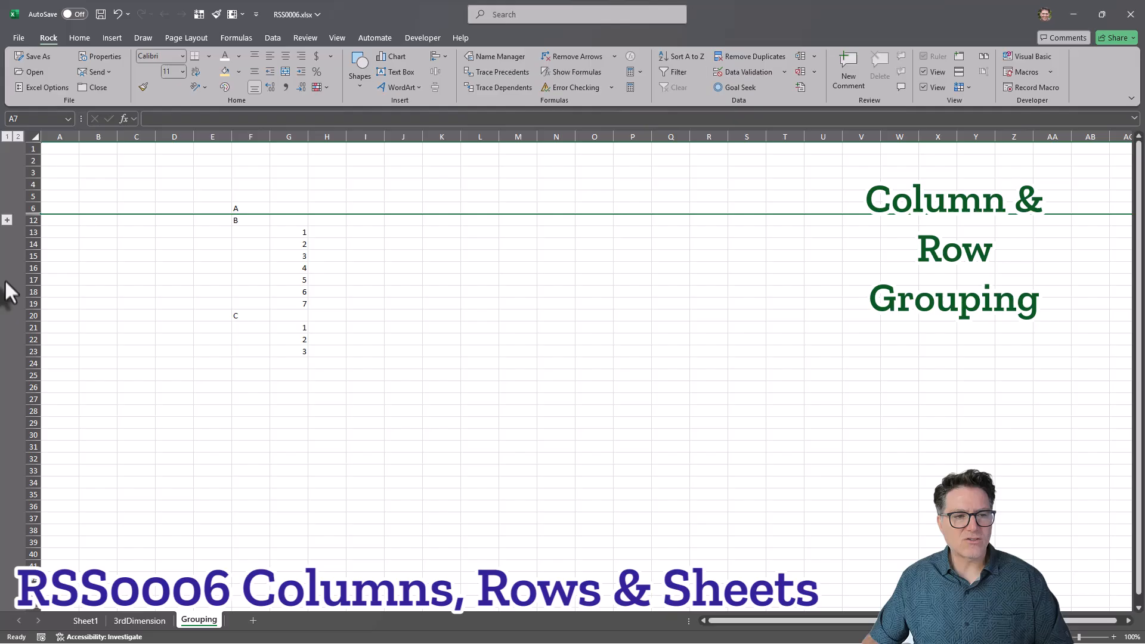
pyautogui.click(6, 220)
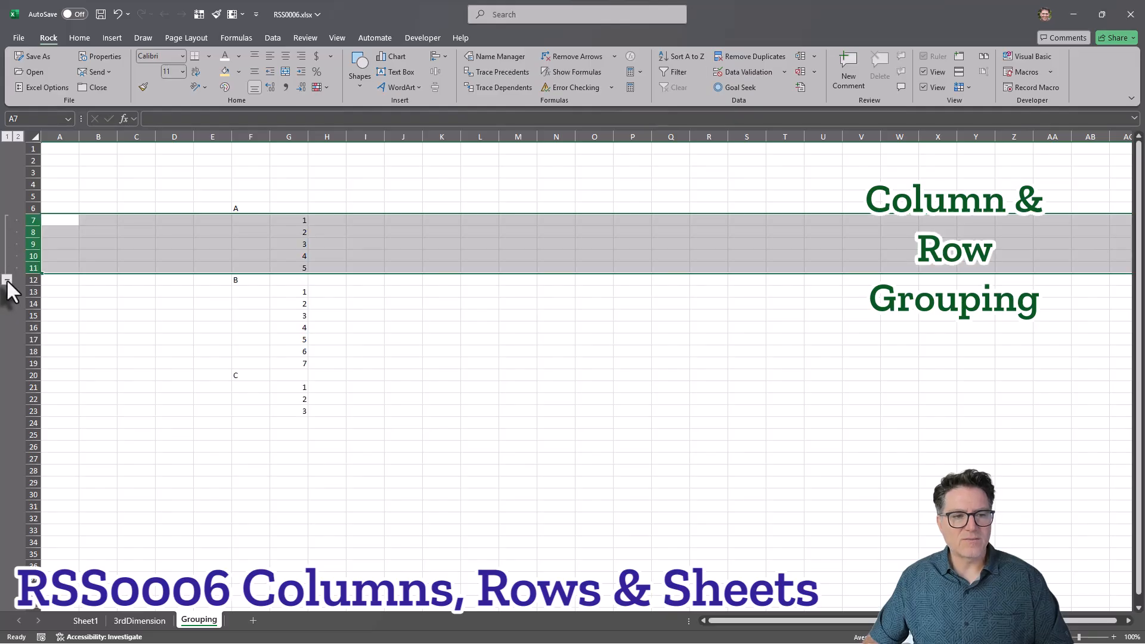
pyautogui.click(6, 279)
pyautogui.click(6, 220)
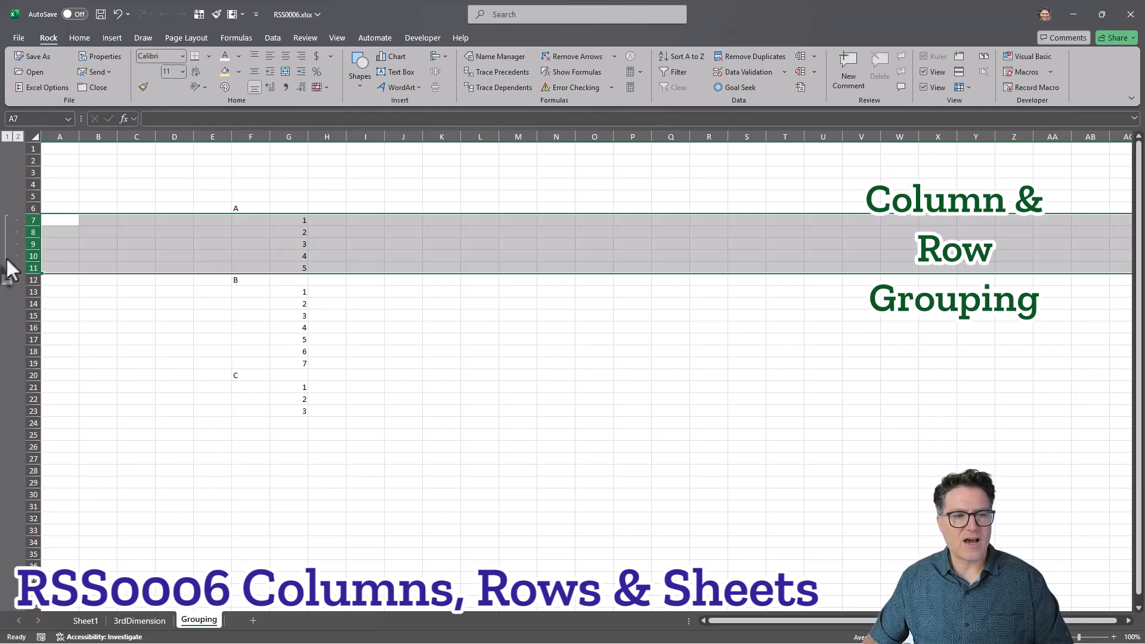
pyautogui.click(6, 279)
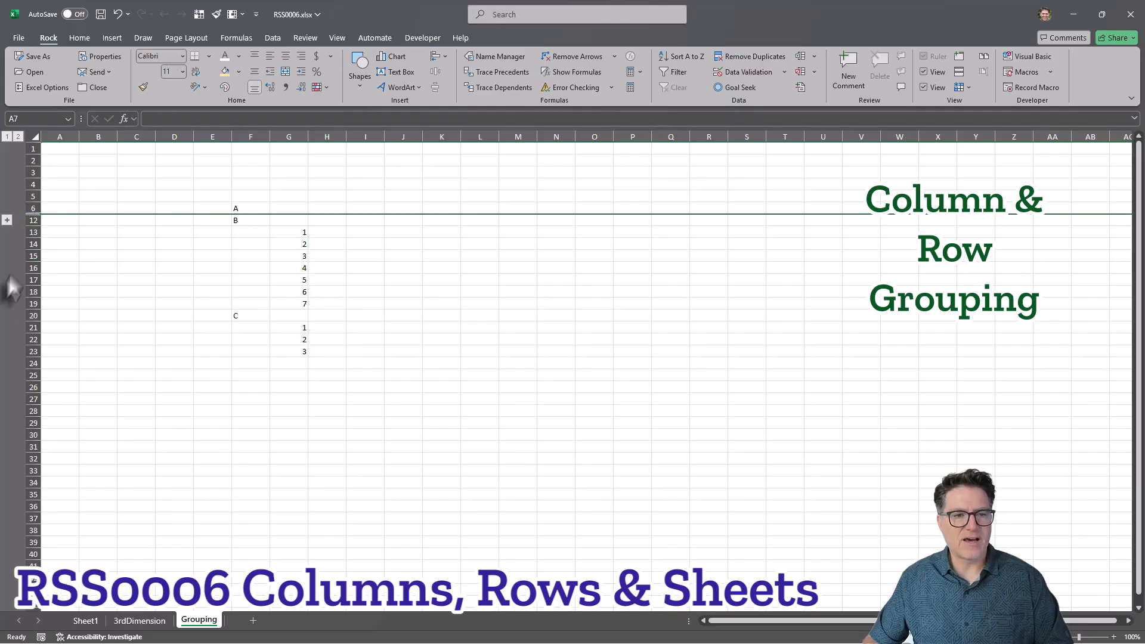
pyautogui.click(7, 220)
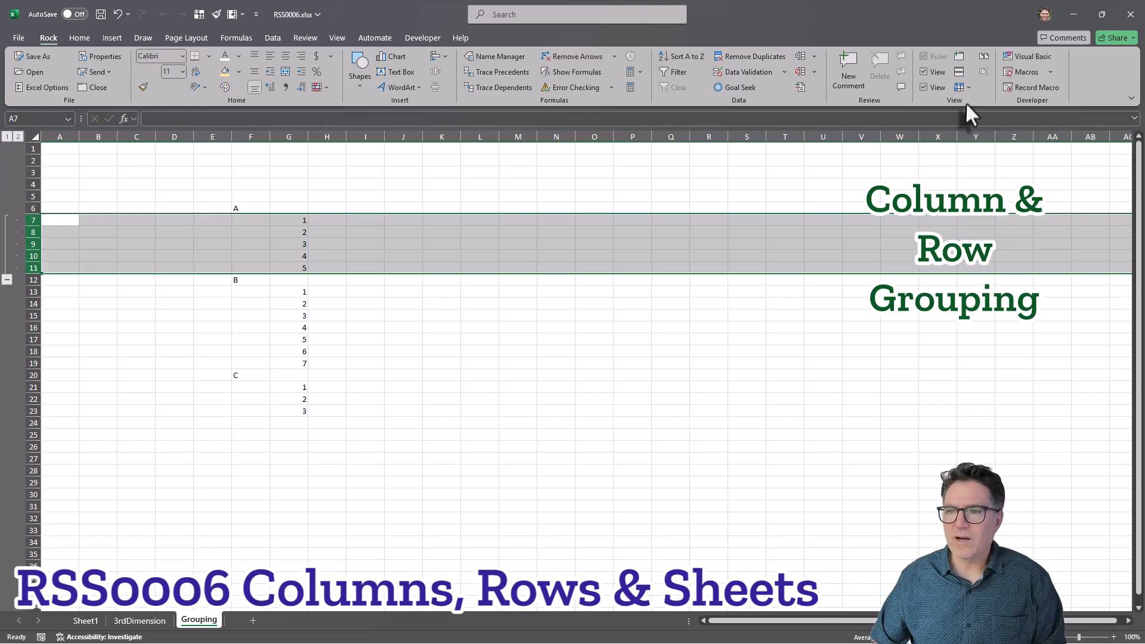
# In the outline settings, turn off Summary rows below detail and Summary columns to right of detail.
pyautogui.click(799, 90)
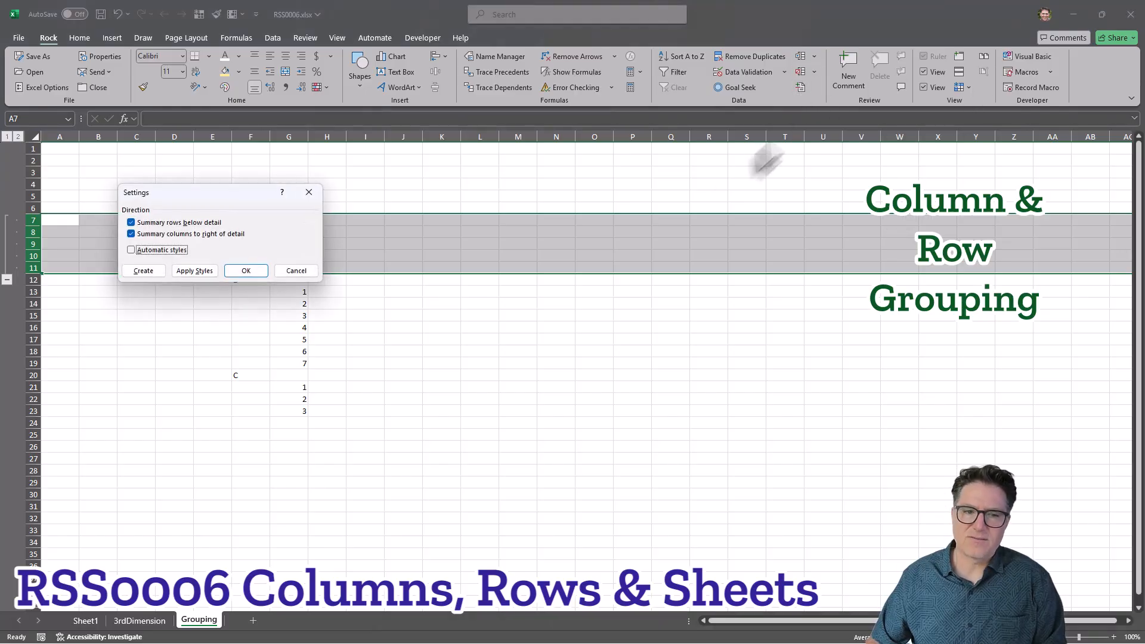
pyautogui.click(131, 223)
pyautogui.click(131, 234)
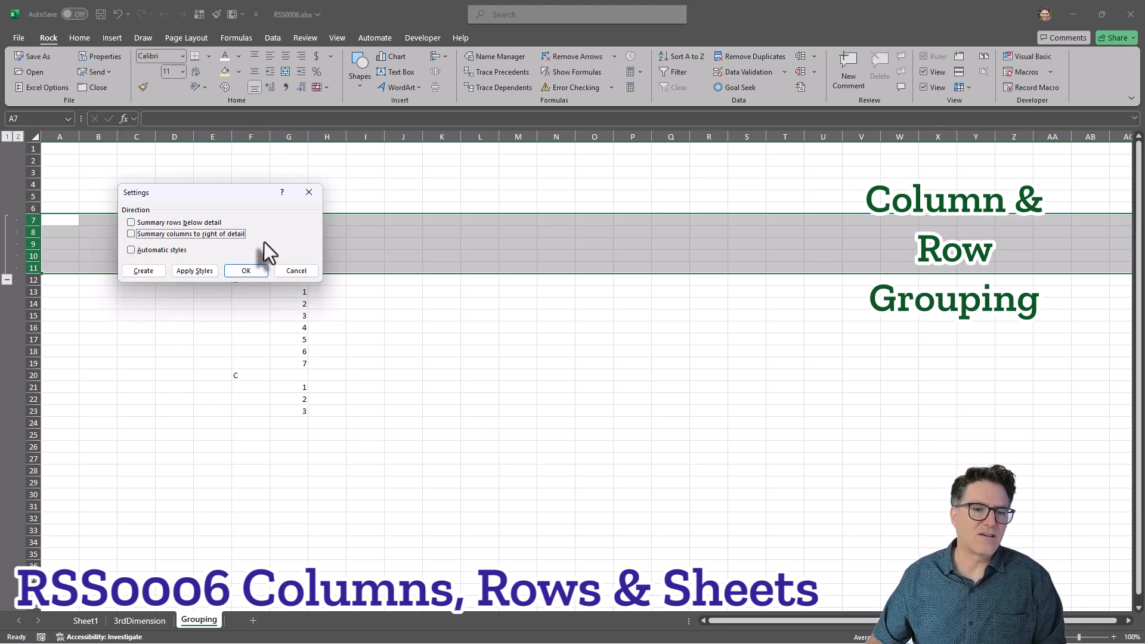
pyautogui.click(246, 270)
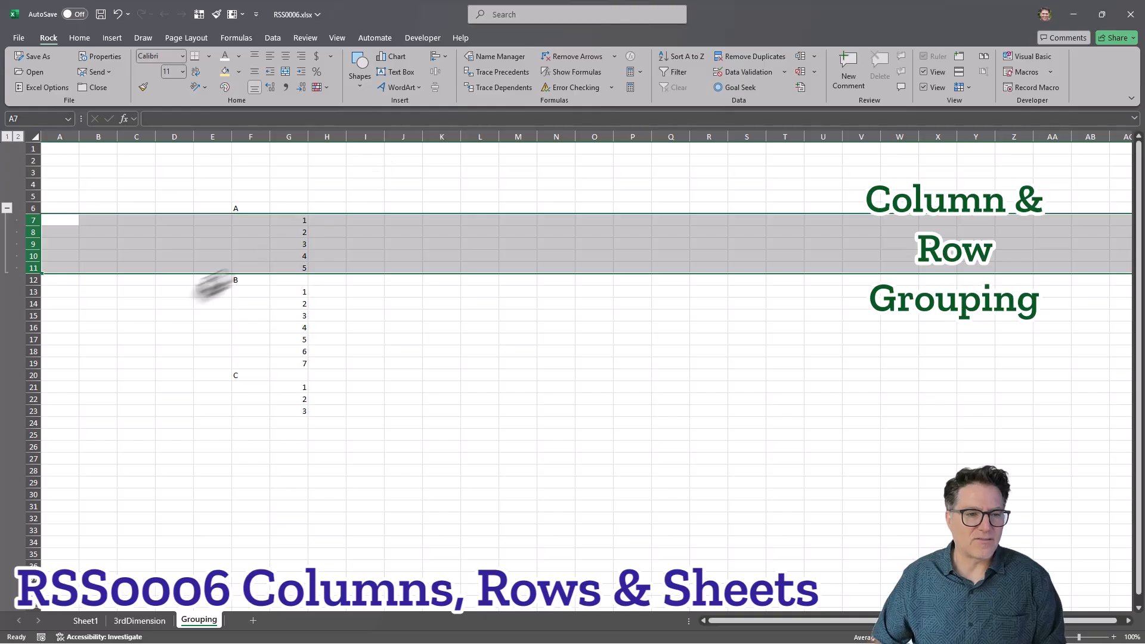
# Group rows 13 to 19 and, separately, rows 21 to 23.
pyautogui.moveTo(34, 292); pyautogui.dragTo(33, 362)
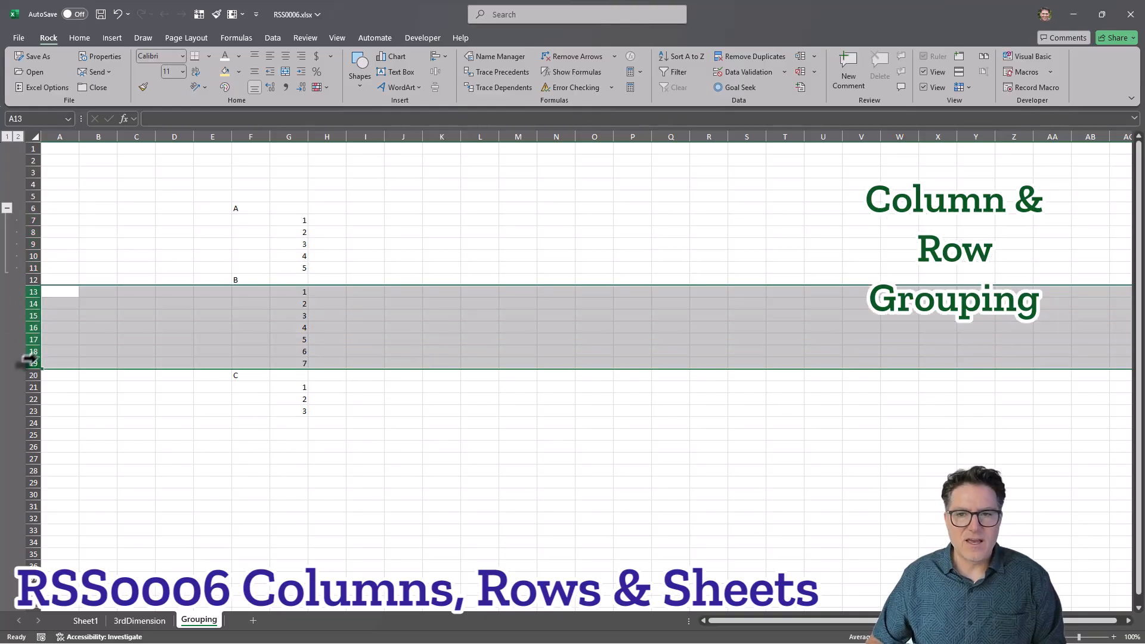
pyautogui.click(800, 56)
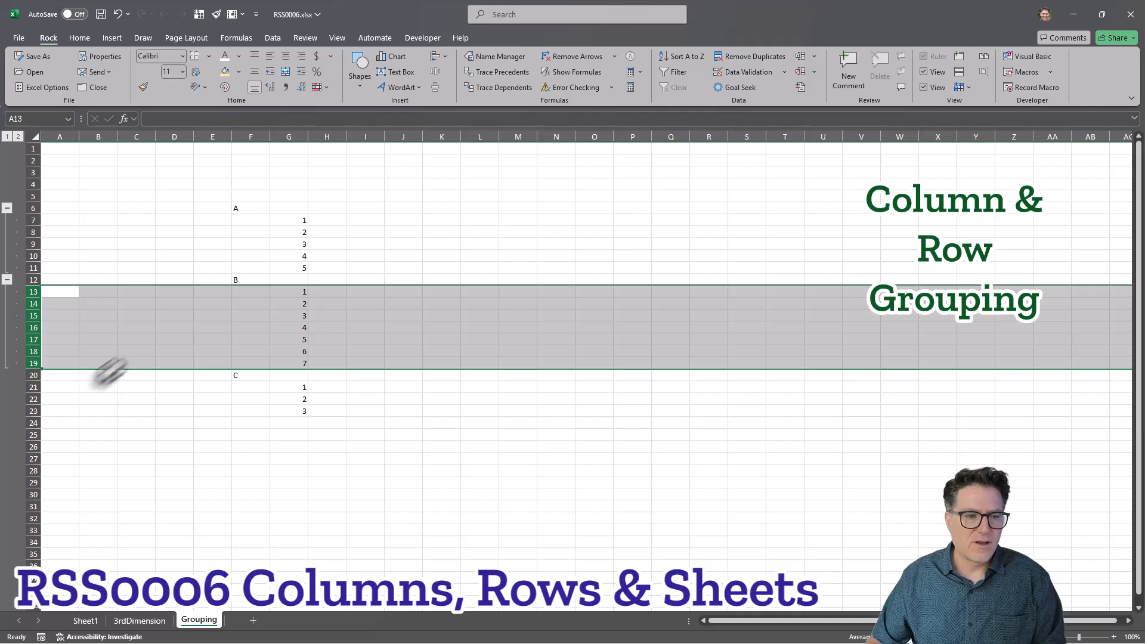
pyautogui.moveTo(28, 388); pyautogui.dragTo(37, 410)
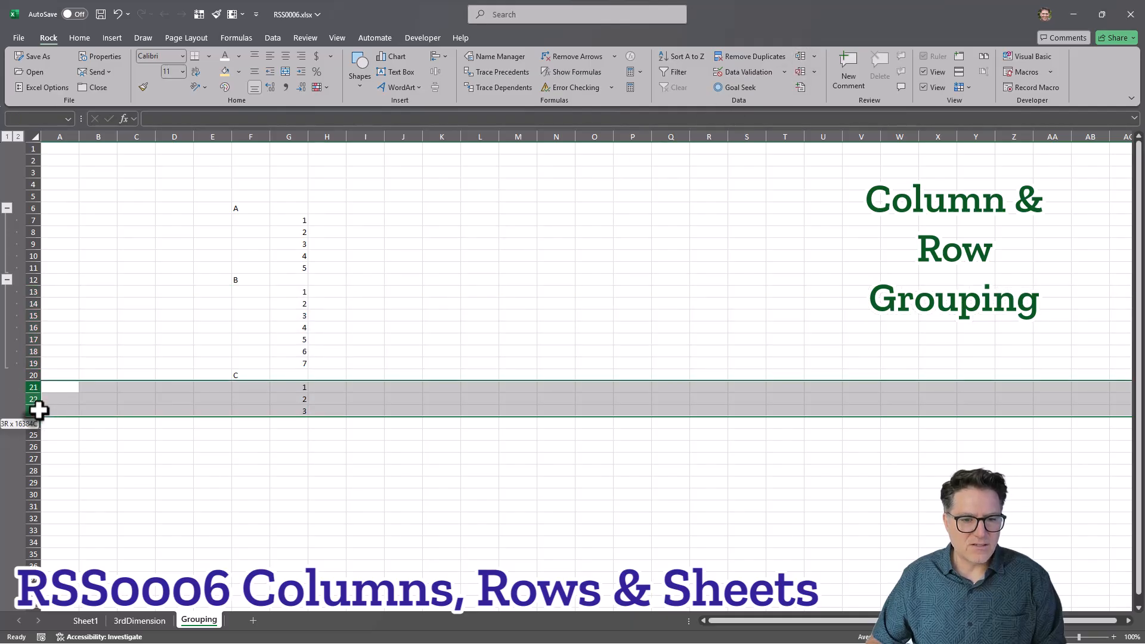
pyautogui.click(801, 56)
pyautogui.click(316, 435)
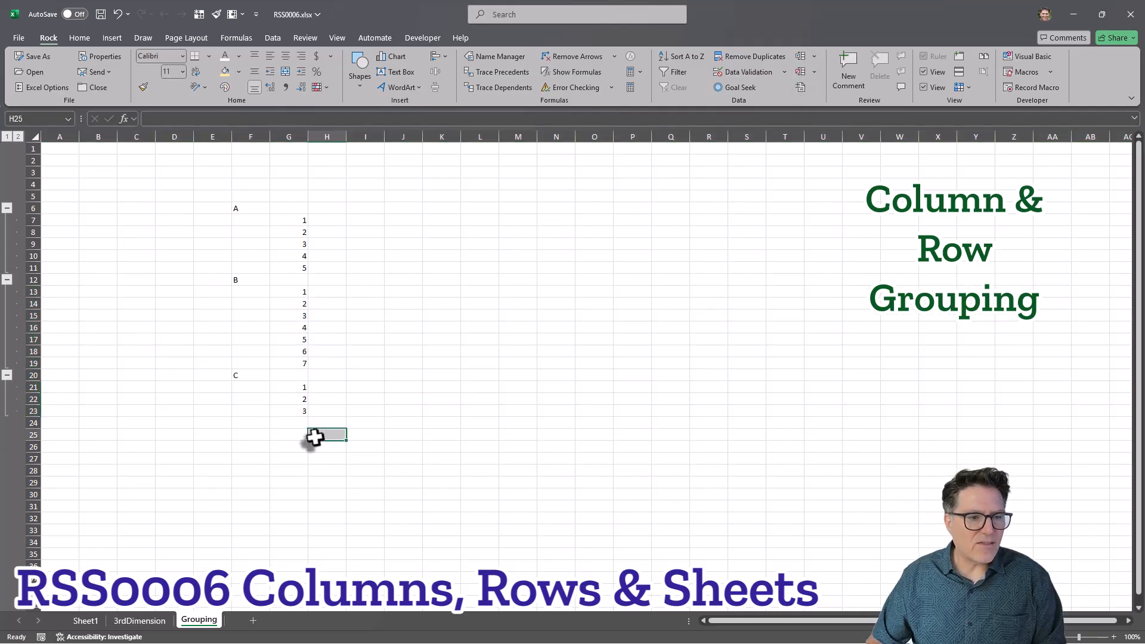
# Collapse and expand the three row groups in turn and try the outline level buttons.
pyautogui.click(6, 279)
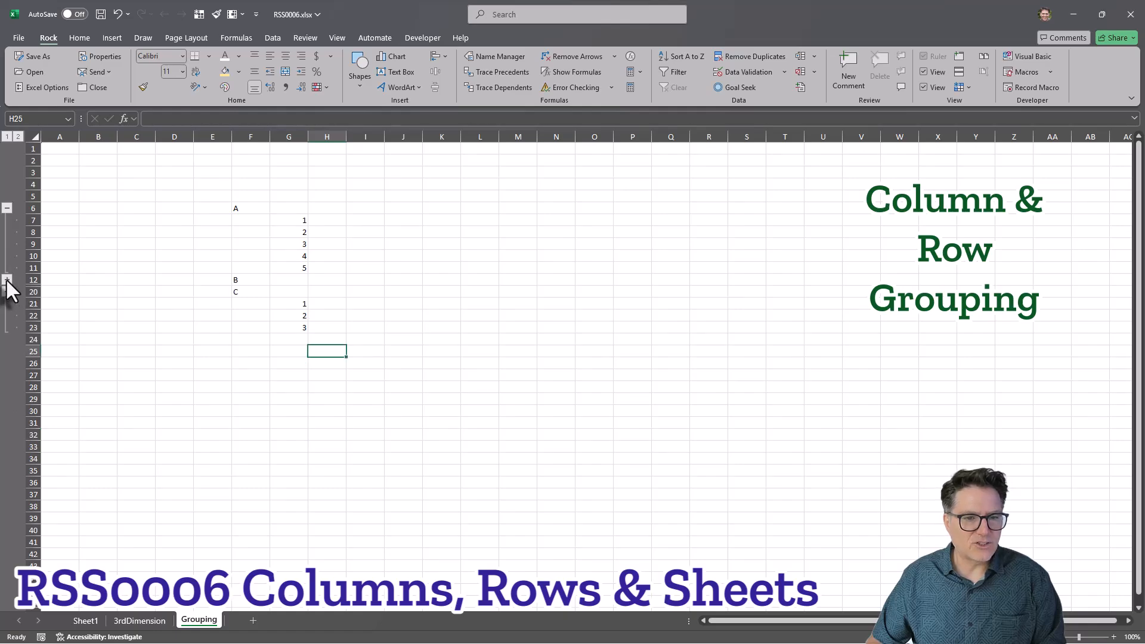
pyautogui.click(7, 279)
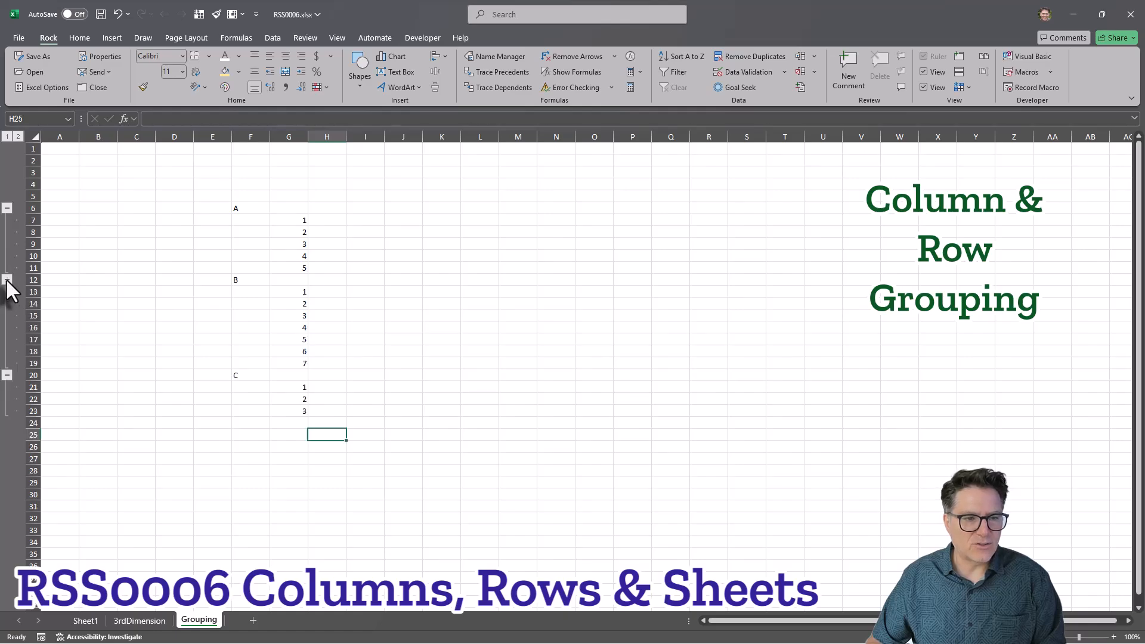
pyautogui.click(7, 374)
pyautogui.click(7, 374)
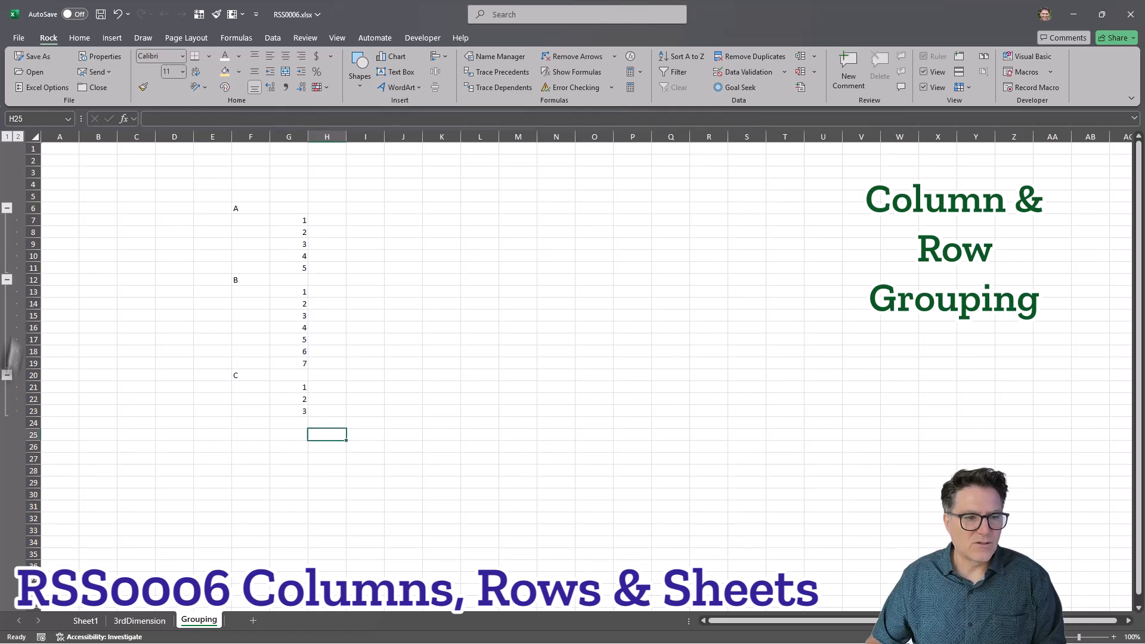
pyautogui.click(7, 207)
pyautogui.click(6, 207)
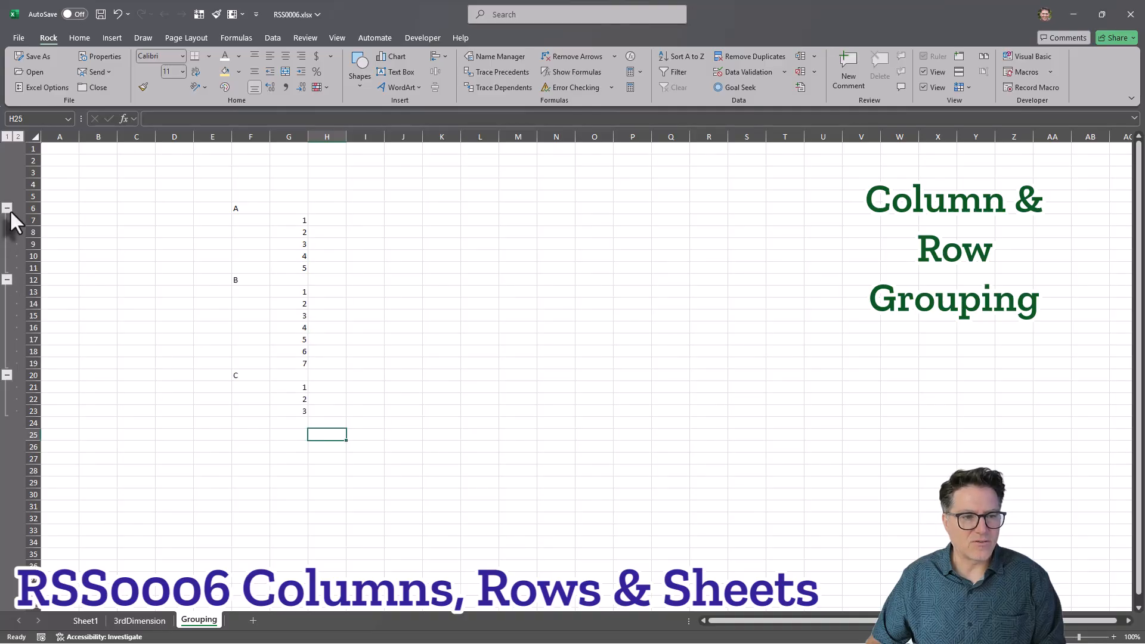
pyautogui.click(6, 279)
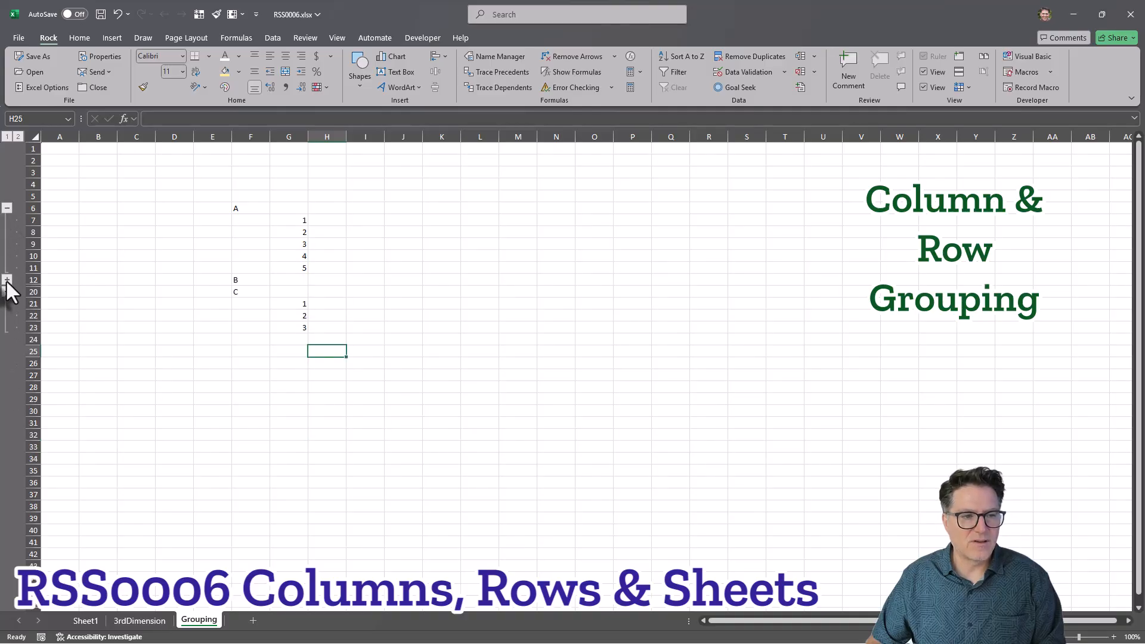
pyautogui.click(6, 279)
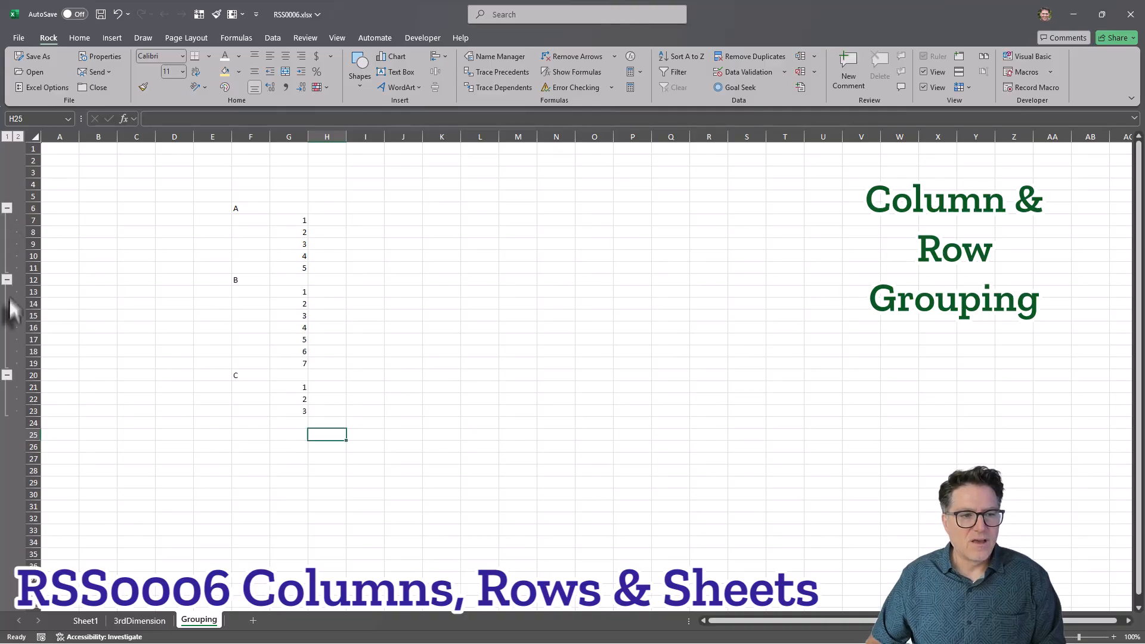
pyautogui.click(7, 136)
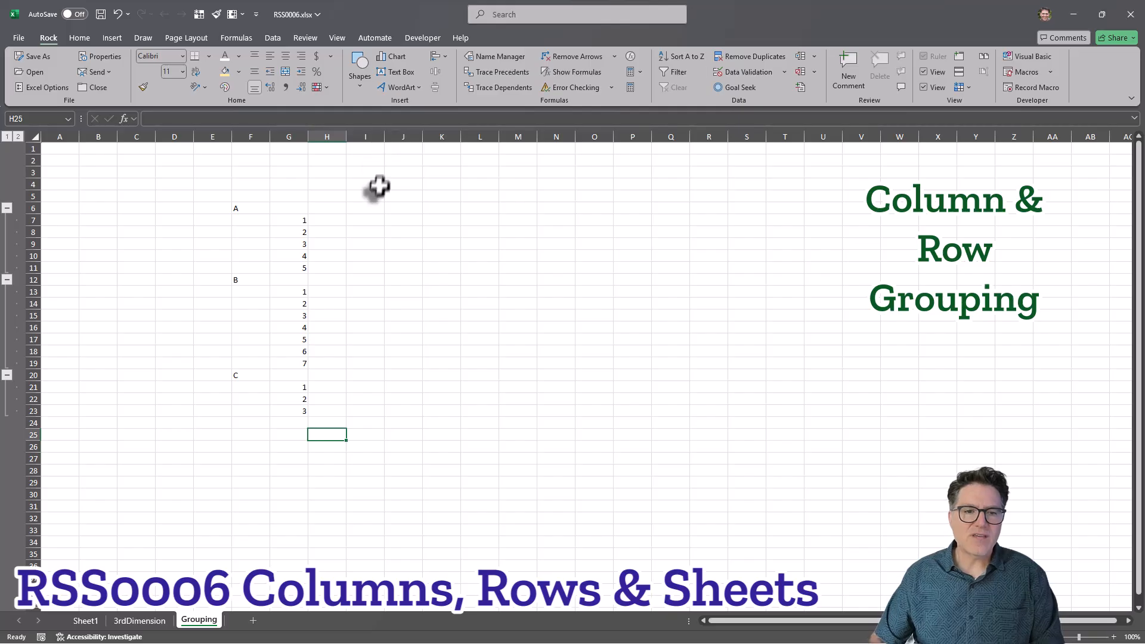
# Enter headings Alpha, Beta and Gamma in row 2 with roman-numeral sub-items i, ii, iii… in row 3 under each.
pyautogui.click(361, 160)
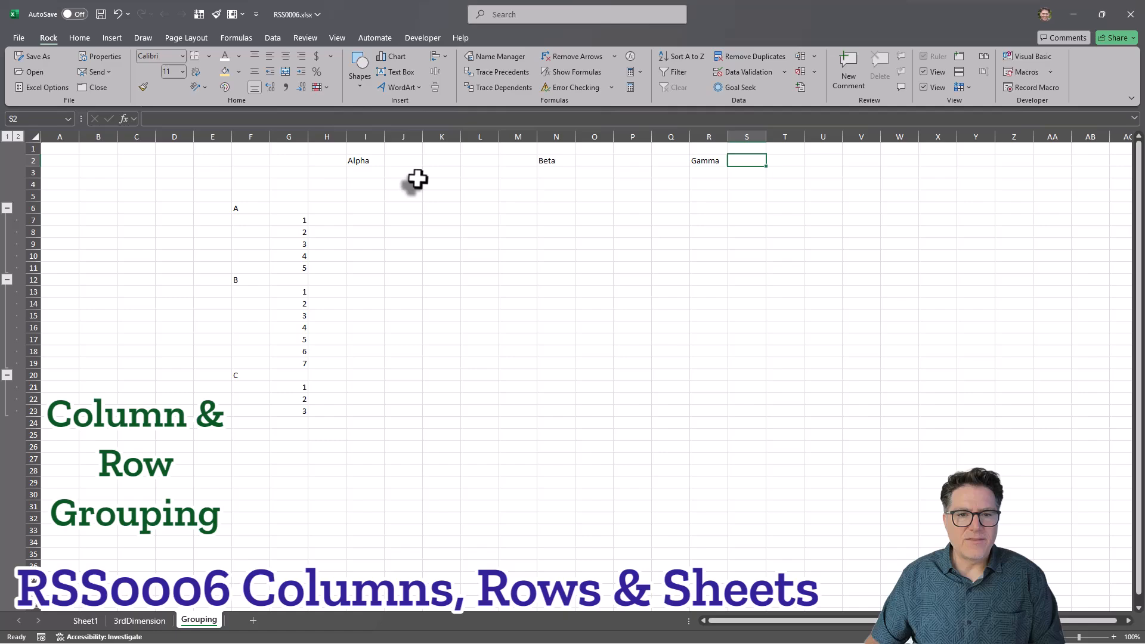
pyautogui.click(412, 173)
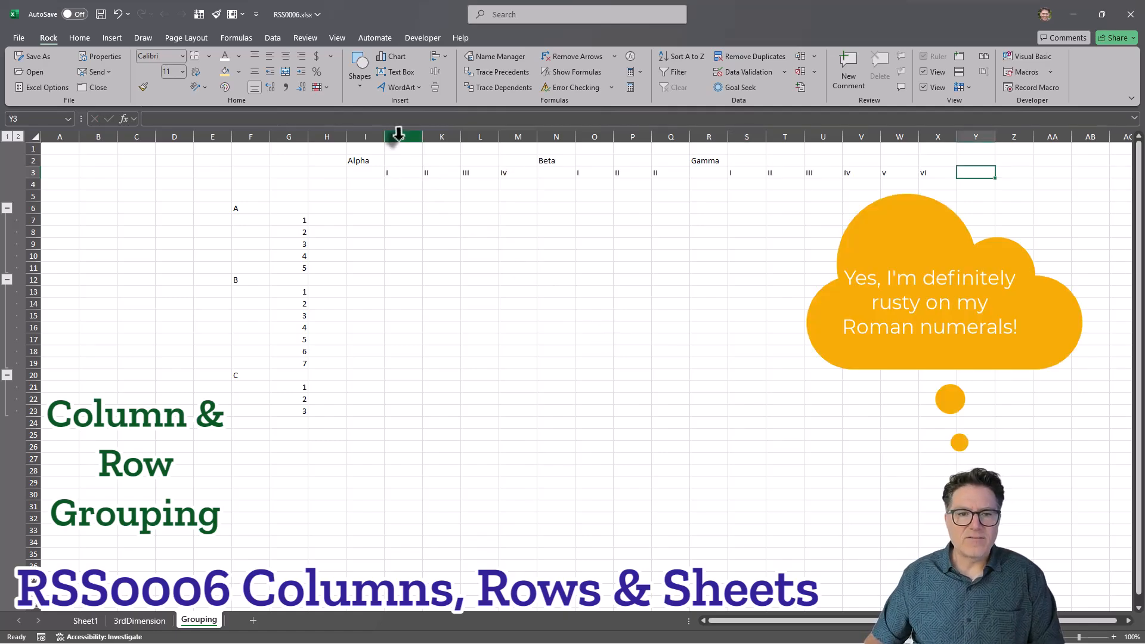
# Group columns J to M under Alpha and collapse and expand that column group.
pyautogui.moveTo(398, 134); pyautogui.dragTo(510, 137)
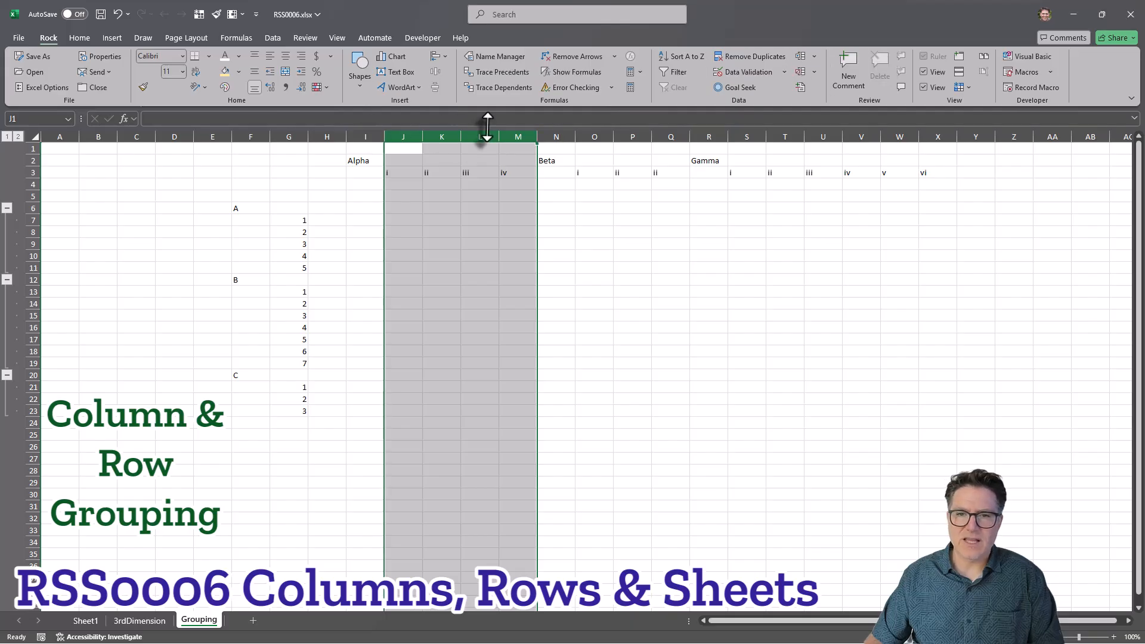
pyautogui.click(800, 54)
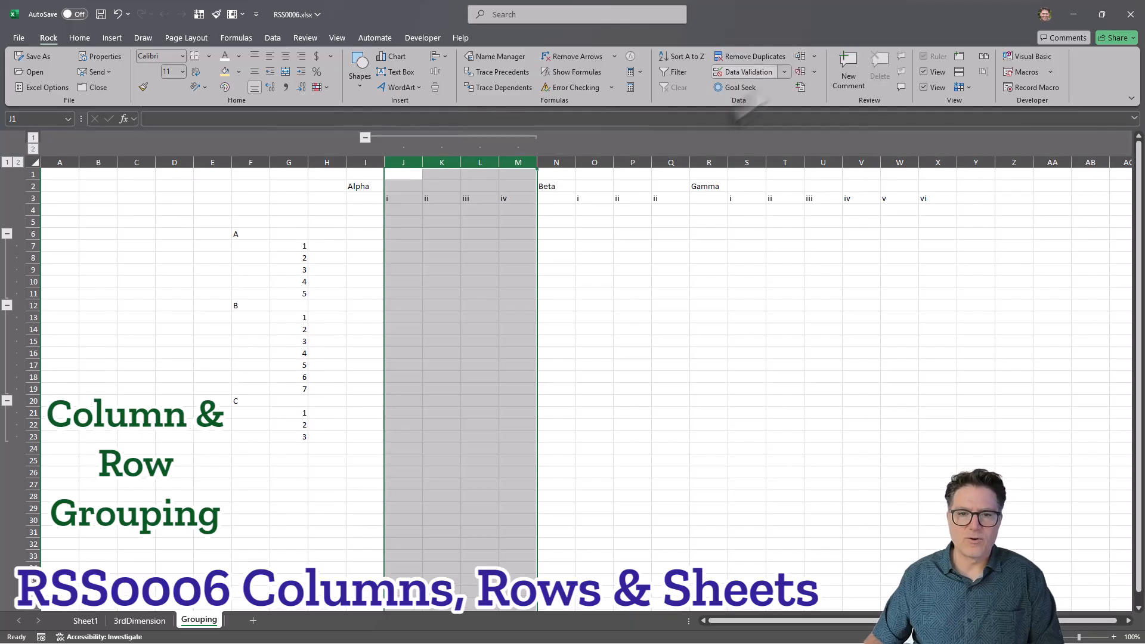
pyautogui.click(365, 137)
pyautogui.click(365, 137)
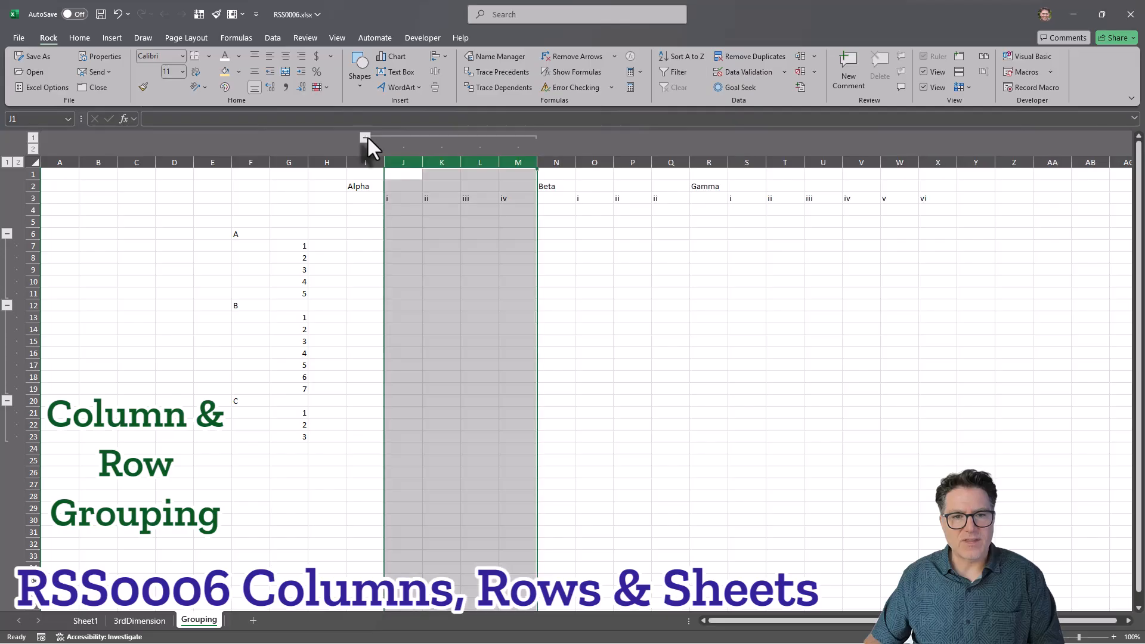
# Group columns O to Q and columns S to X, then undo both groupings.
pyautogui.moveTo(600, 162); pyautogui.dragTo(669, 162)
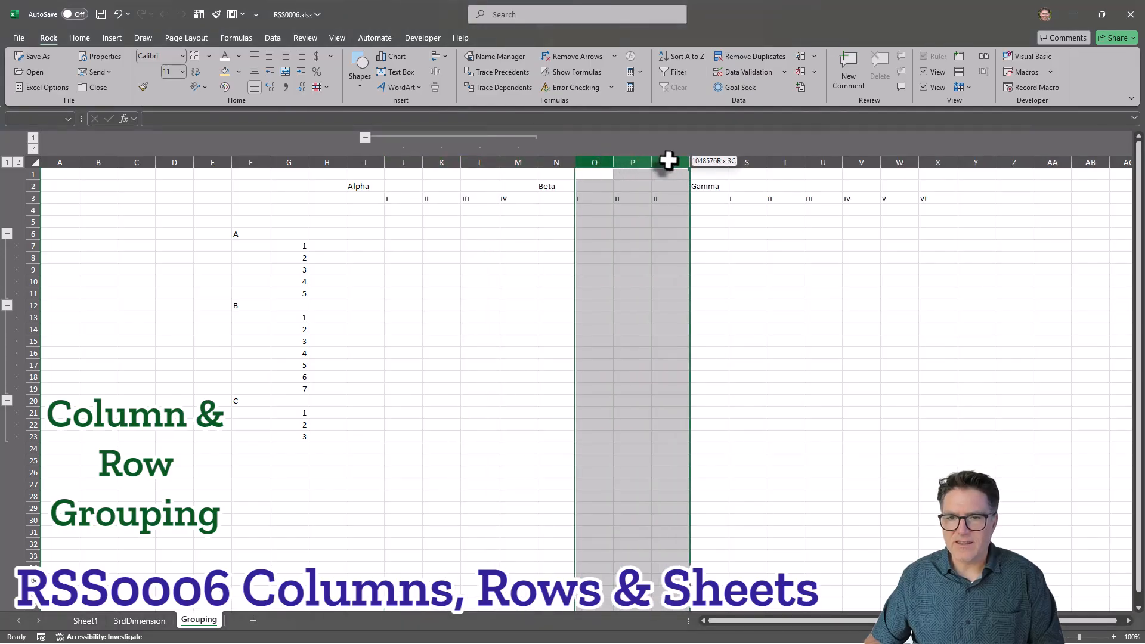
pyautogui.click(803, 59)
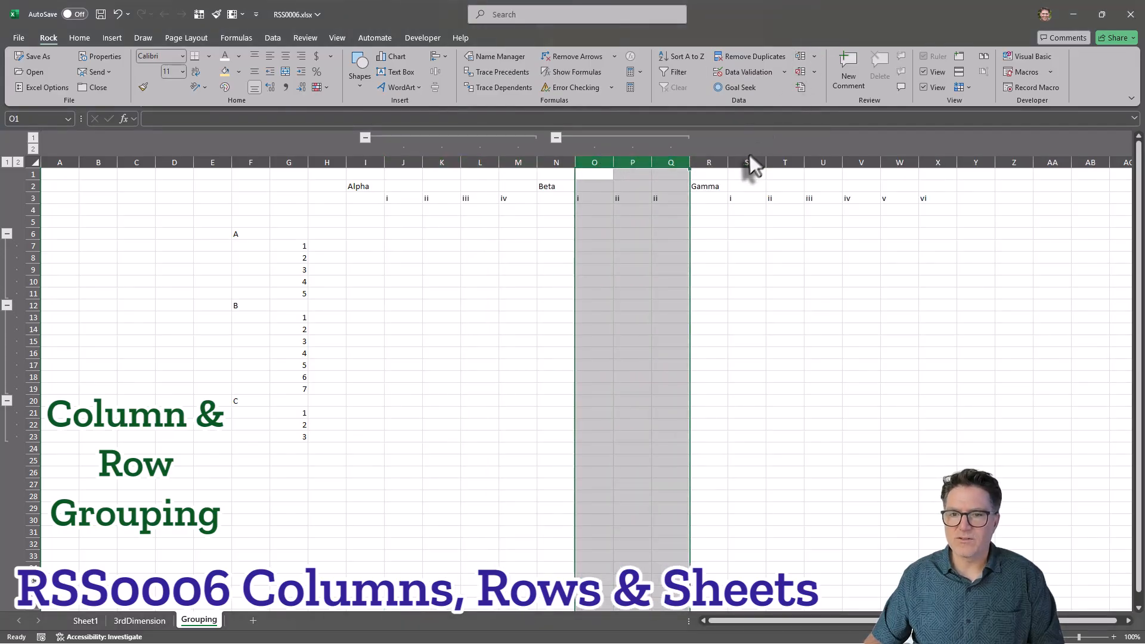
pyautogui.moveTo(746, 160); pyautogui.dragTo(931, 163)
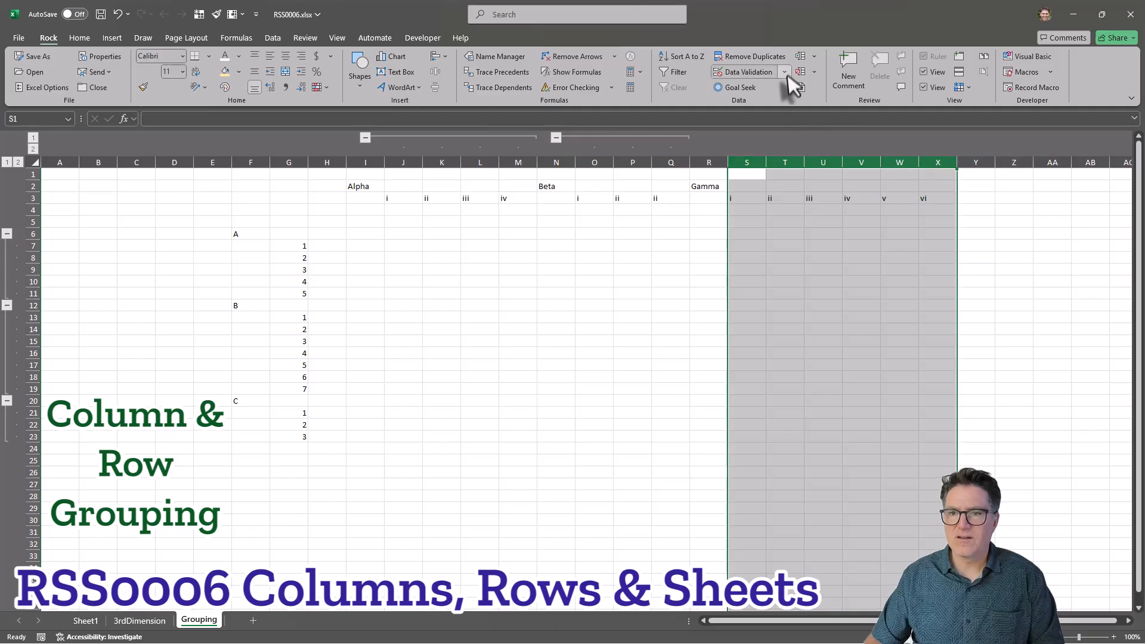
pyautogui.click(803, 59)
pyautogui.hotkey('ctrl', 'z')
pyautogui.hotkey('ctrl', 'z')
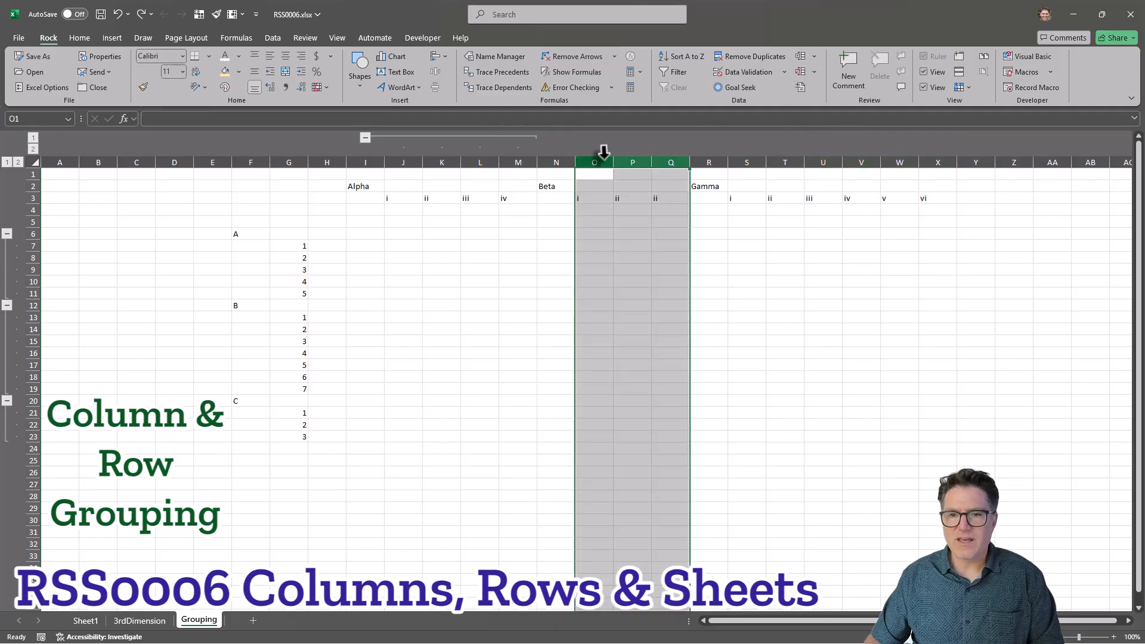
pyautogui.moveTo(601, 158); pyautogui.dragTo(799, 160)
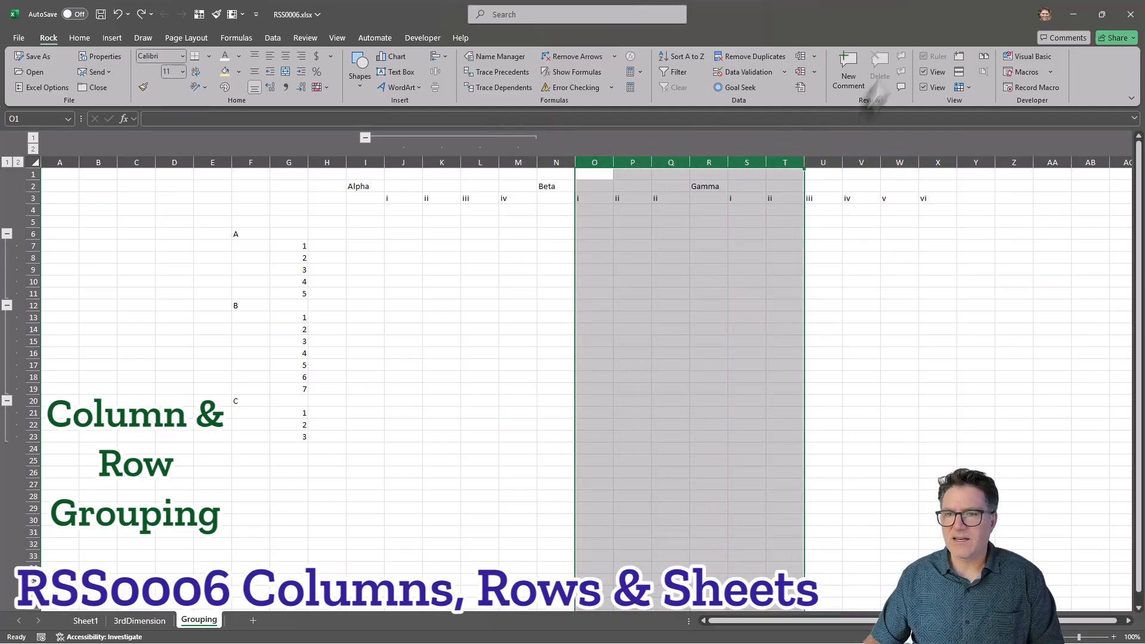
pyautogui.click(799, 56)
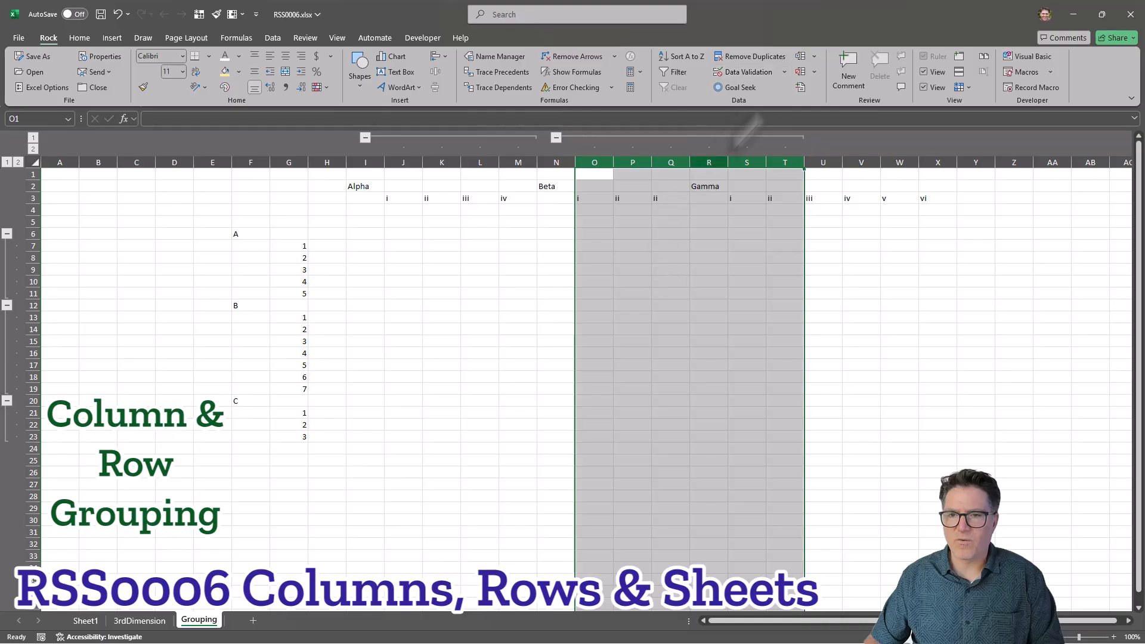
pyautogui.click(800, 71)
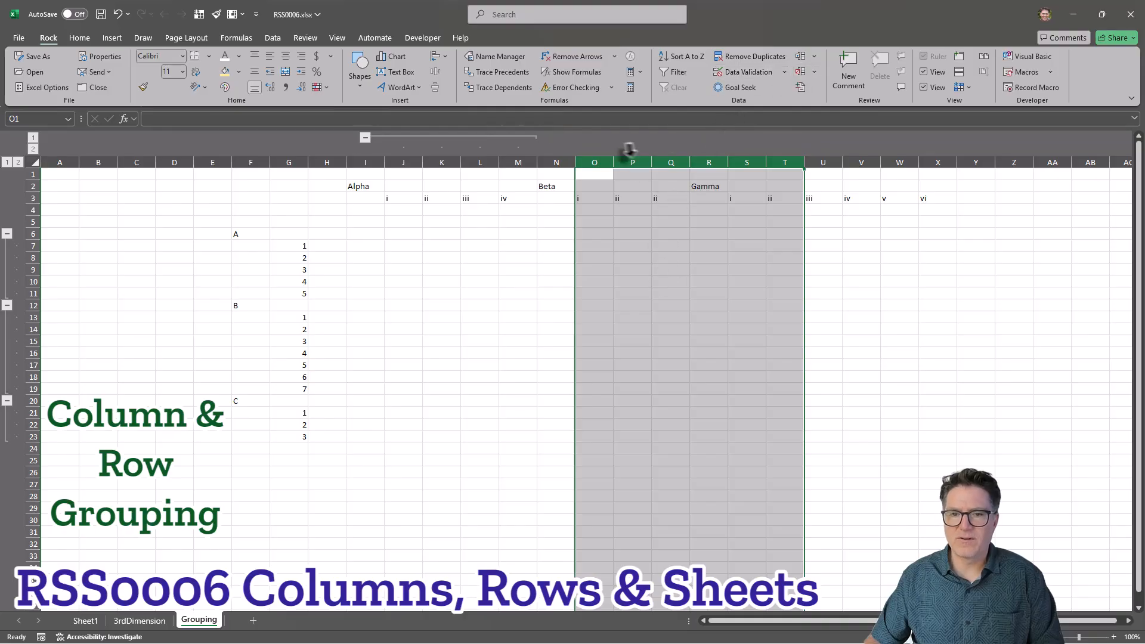
# Group columns O to Q under Beta and columns S to X under Gamma.
pyautogui.moveTo(605, 157); pyautogui.dragTo(671, 160)
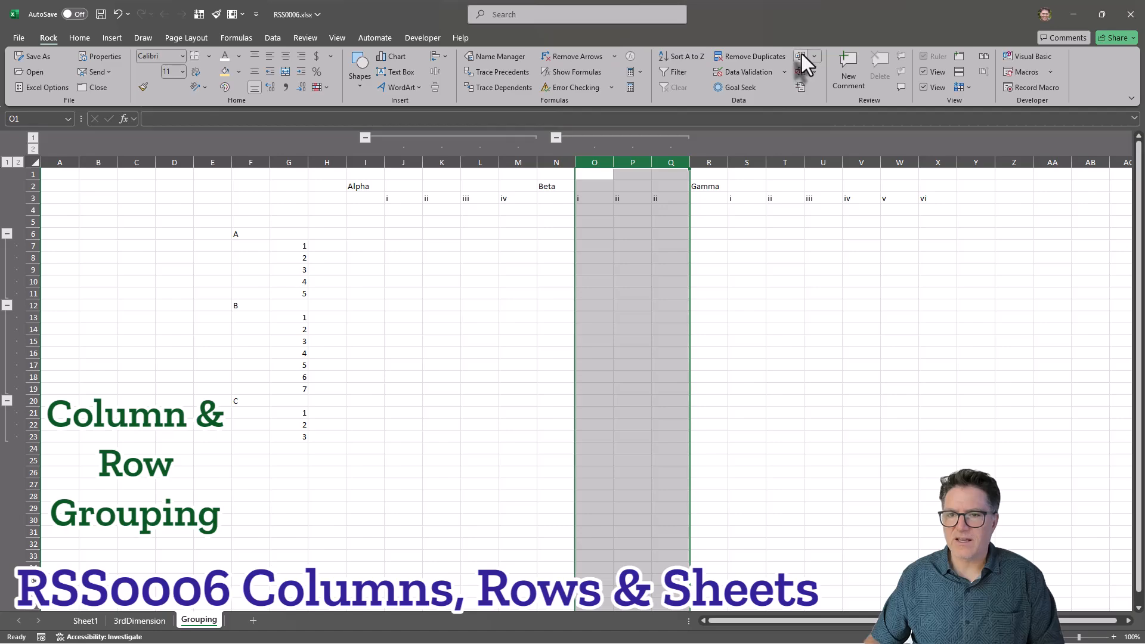
pyautogui.moveTo(747, 158); pyautogui.dragTo(925, 159)
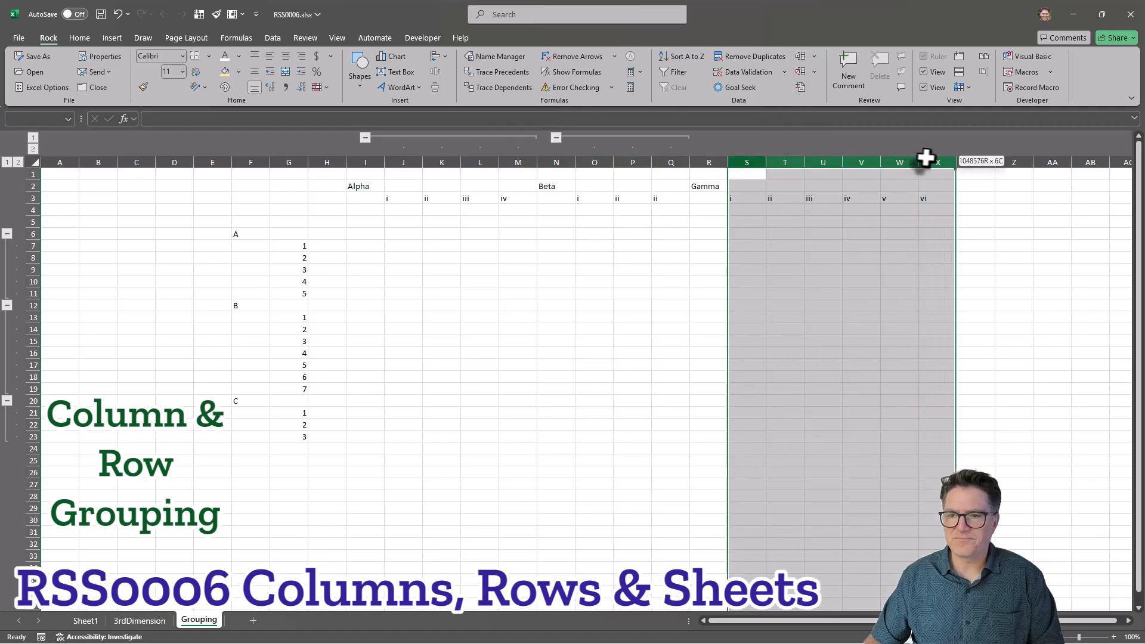
pyautogui.click(804, 58)
pyautogui.click(628, 314)
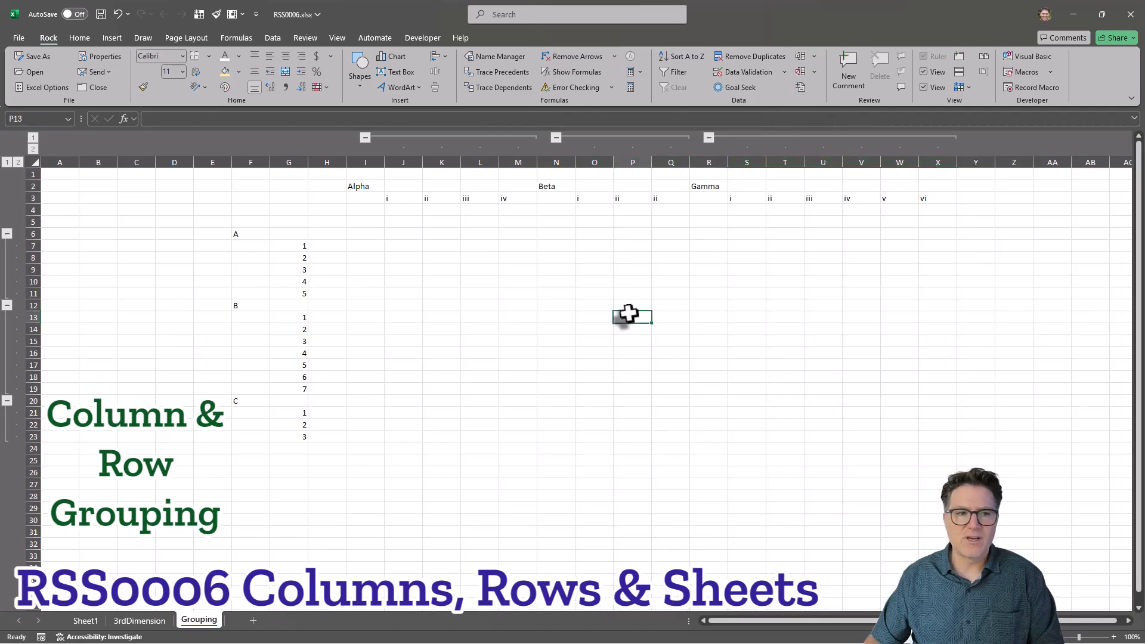
# Collapse all row and column groups to outline level 1, then expand them again with level 2.
pyautogui.click(33, 136)
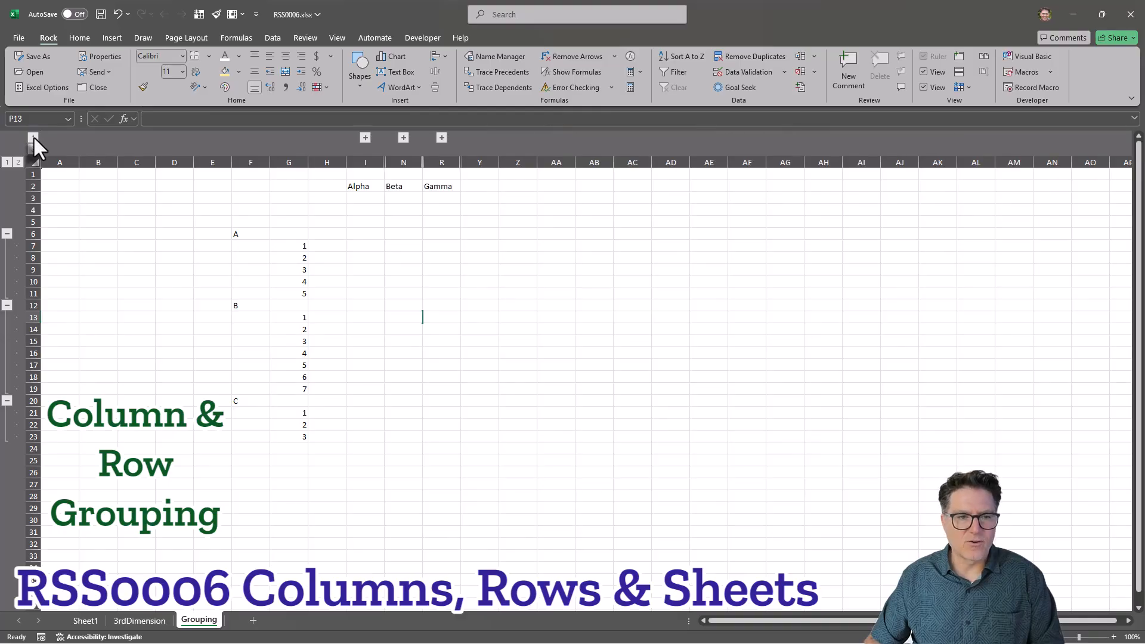
pyautogui.click(7, 162)
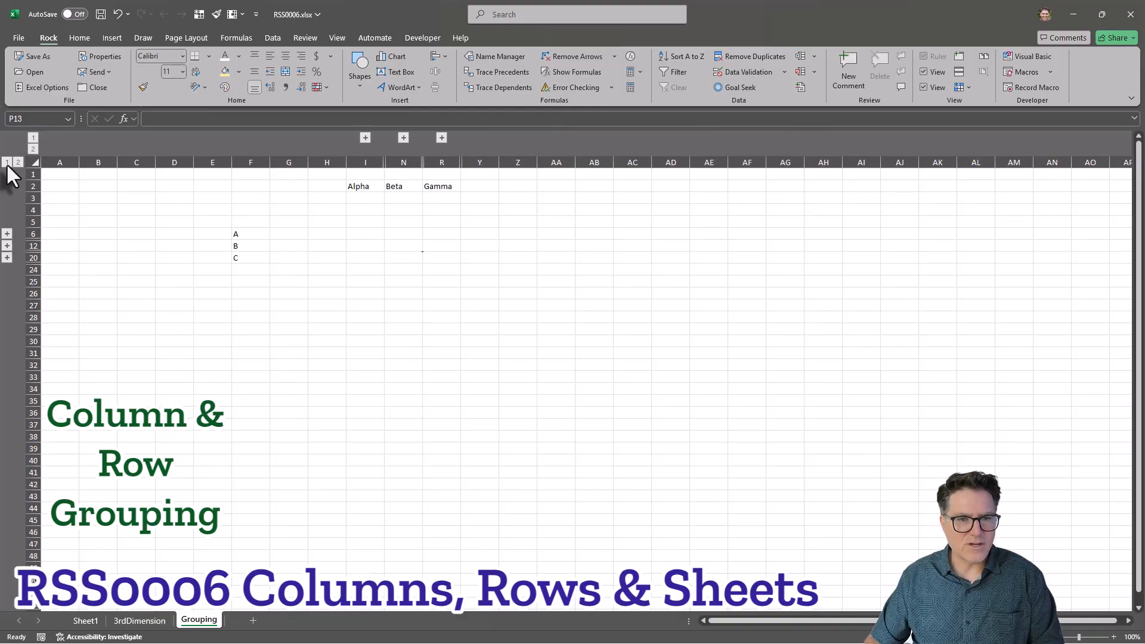
pyautogui.click(7, 246)
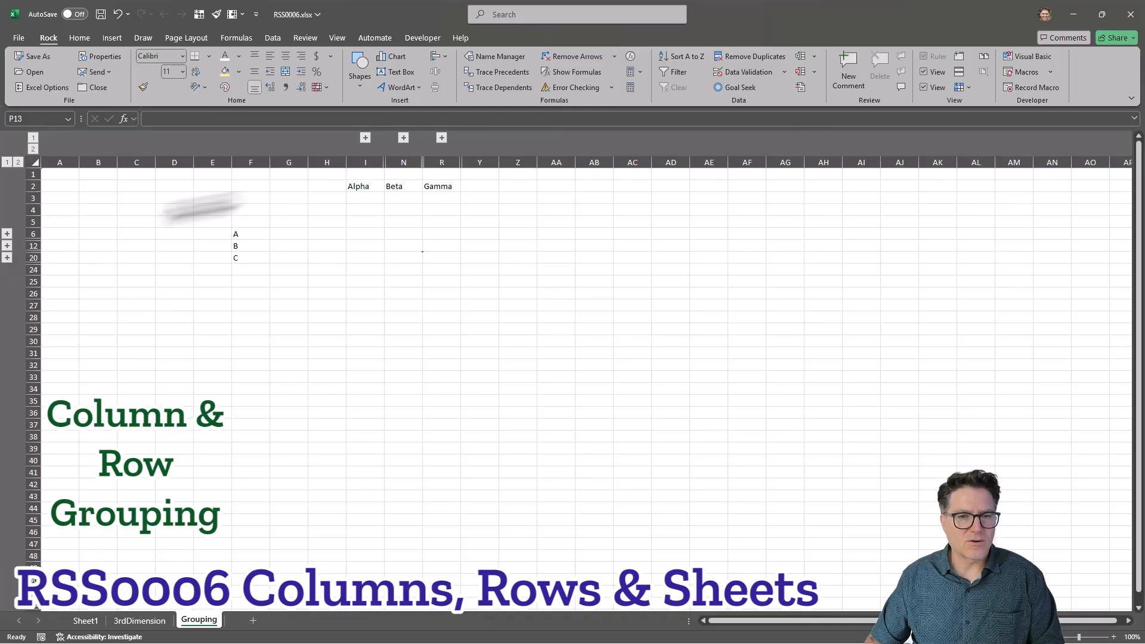
pyautogui.click(402, 138)
pyautogui.click(401, 139)
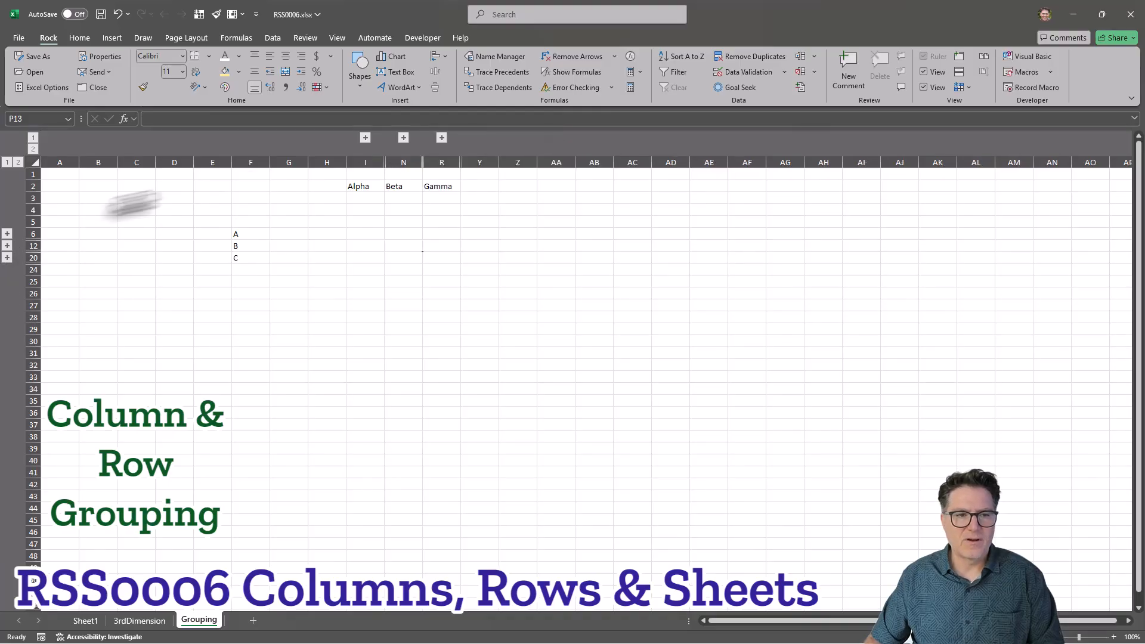
pyautogui.click(34, 149)
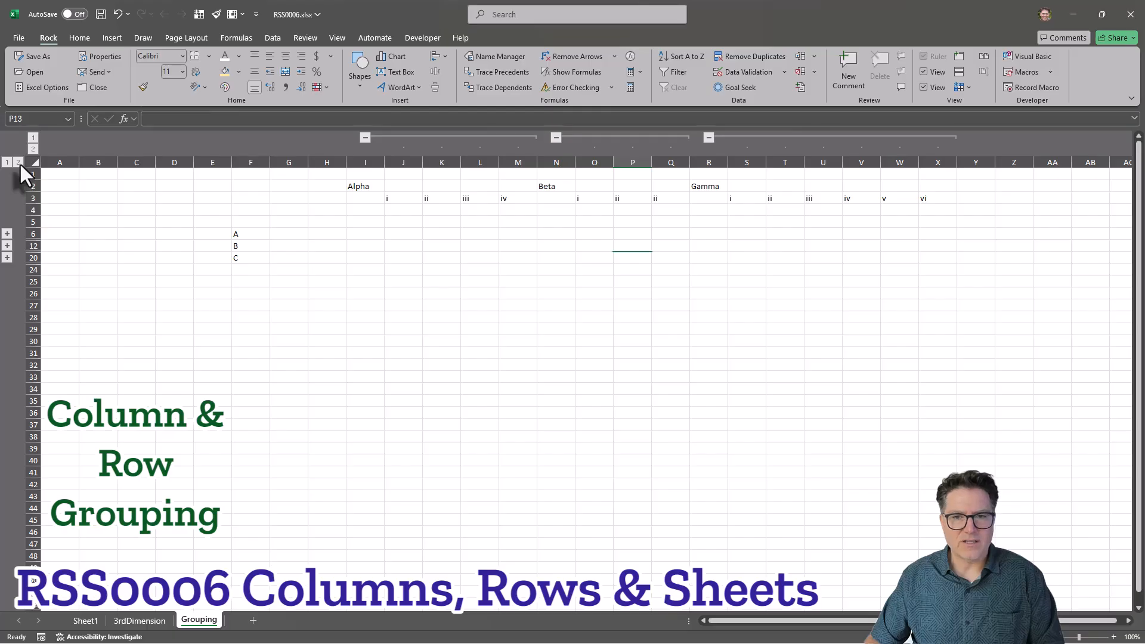
pyautogui.click(20, 164)
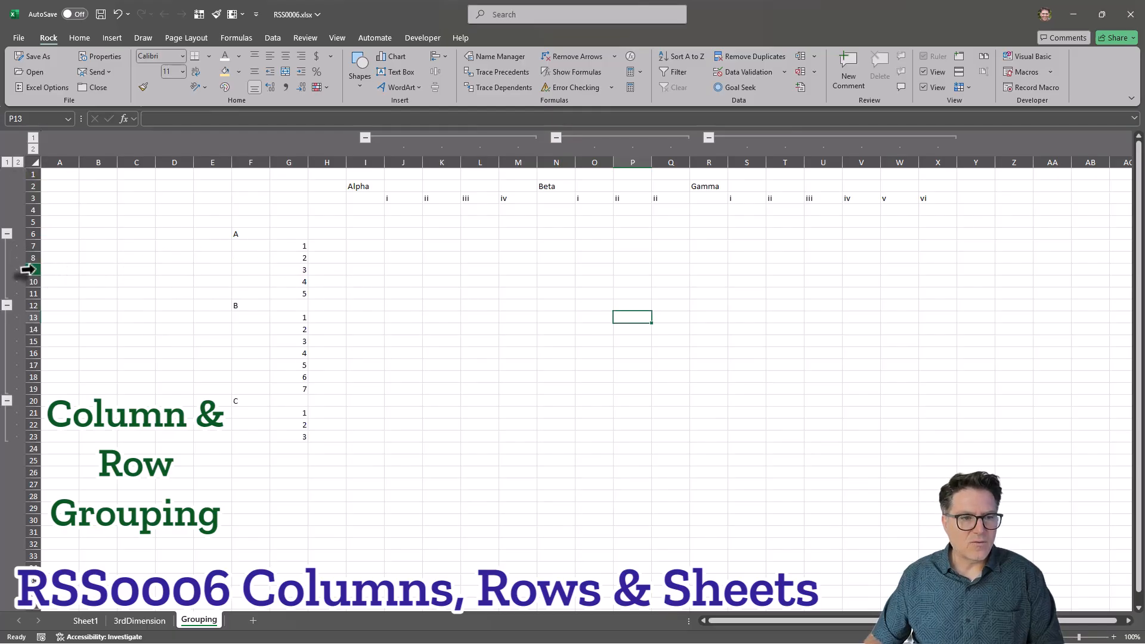
# Insert six rows at rows 9 to 14 inside group A and enter a, b, c, d, e, f in H9:H14.
pyautogui.moveTo(28, 269); pyautogui.dragTo(28, 327)
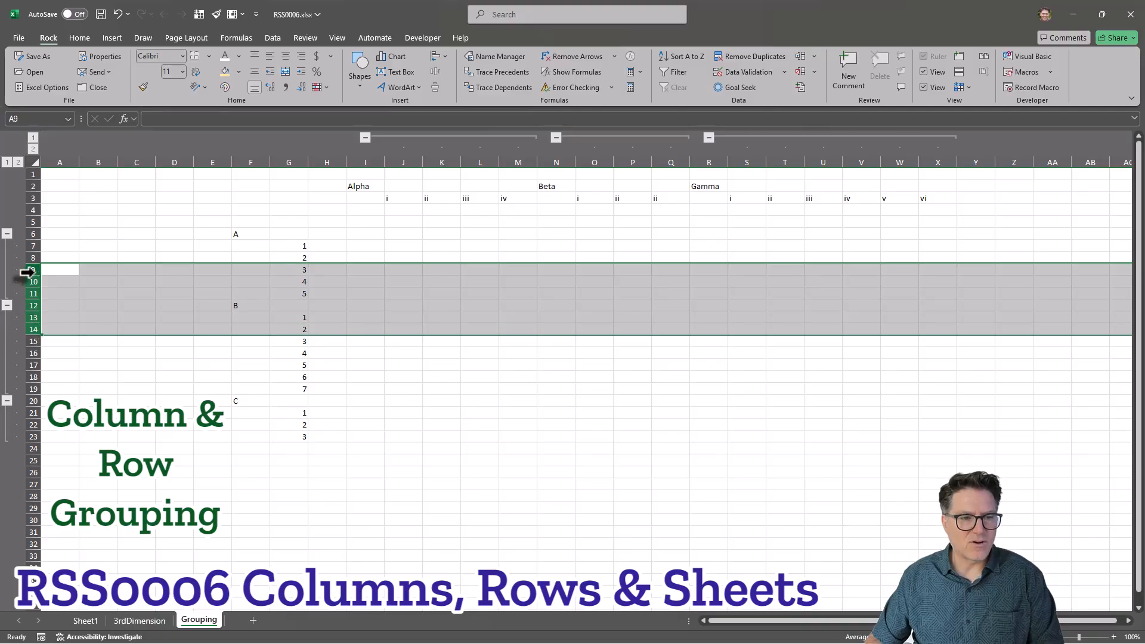
pyautogui.rightClick(30, 272)
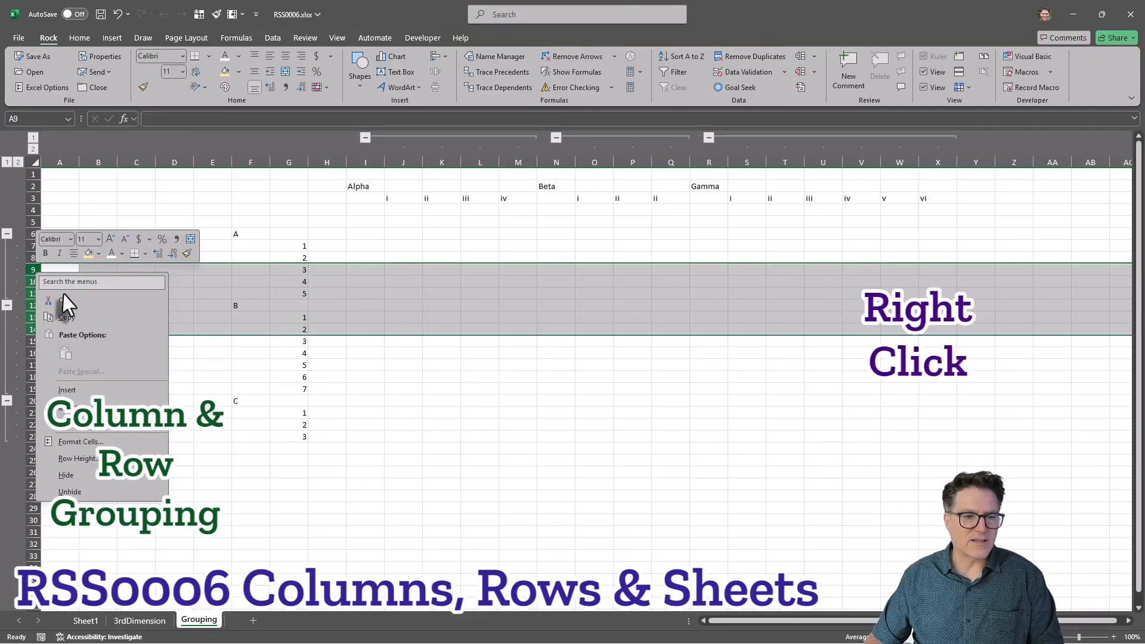
pyautogui.click(80, 392)
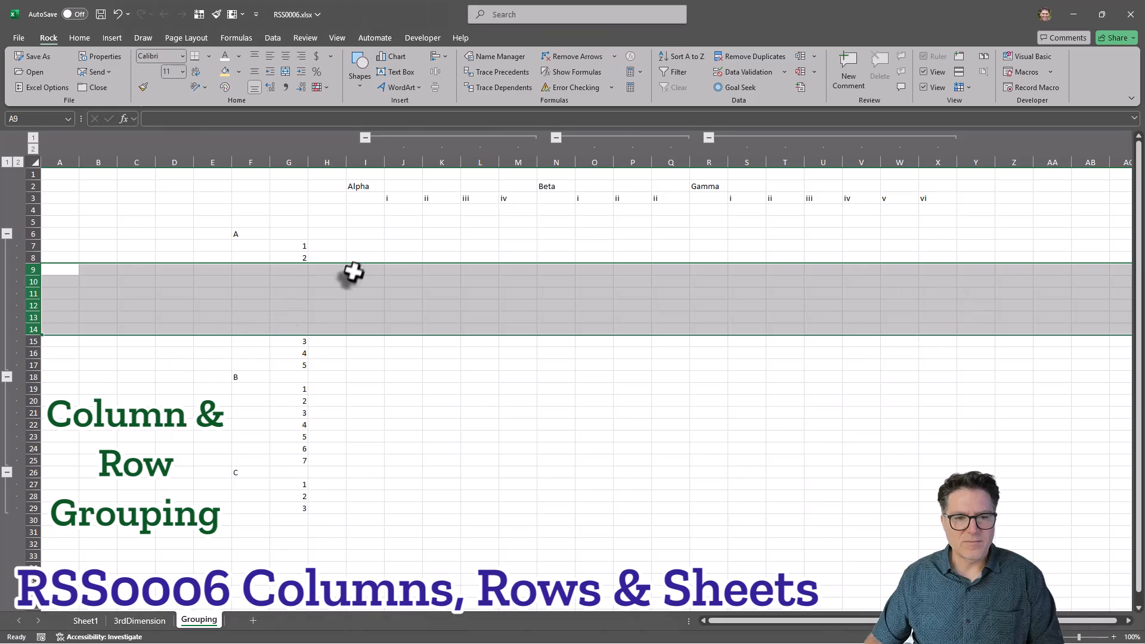
pyautogui.click(322, 273)
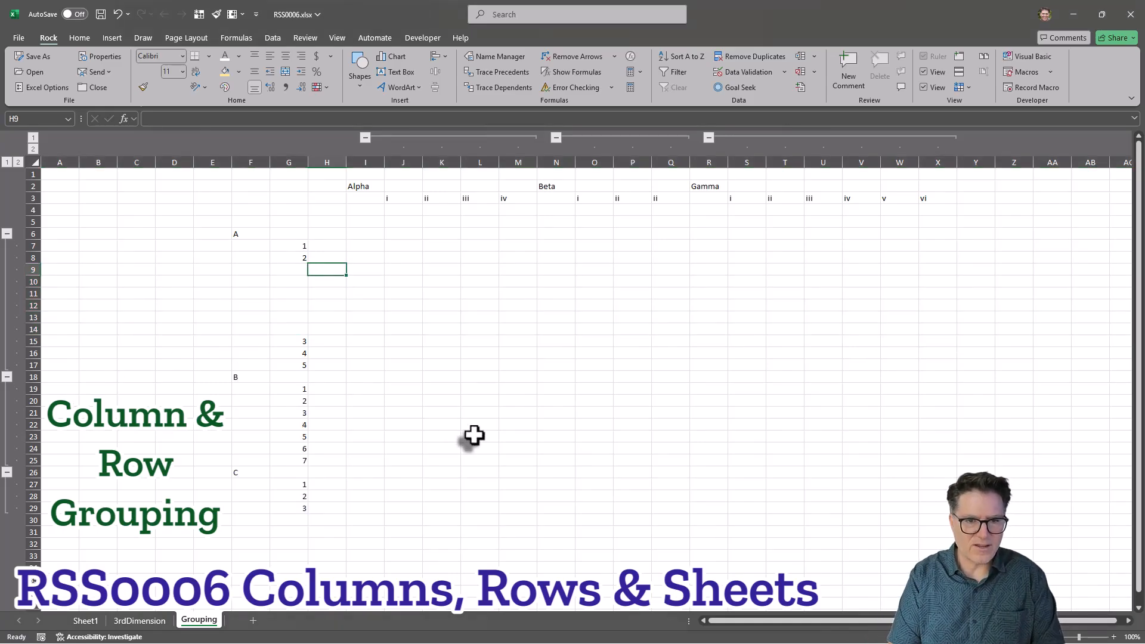
pyautogui.write('a b c d e f')
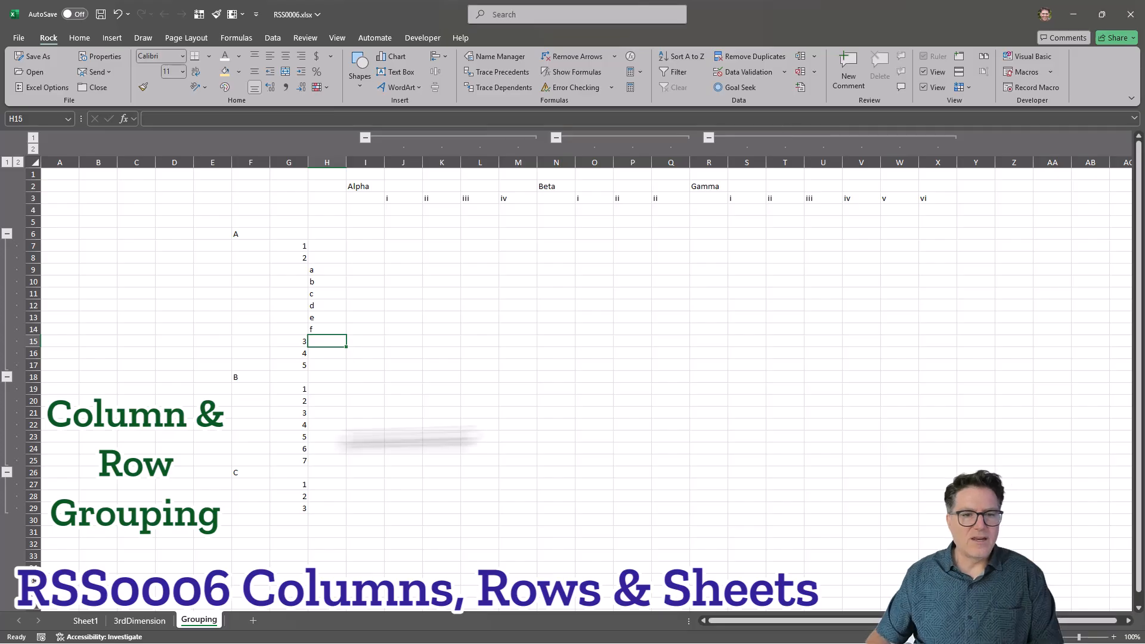
# Group rows 9 to 14 as a nested subgroup within A, then collapse and expand it.
pyautogui.moveTo(28, 271); pyautogui.dragTo(32, 329)
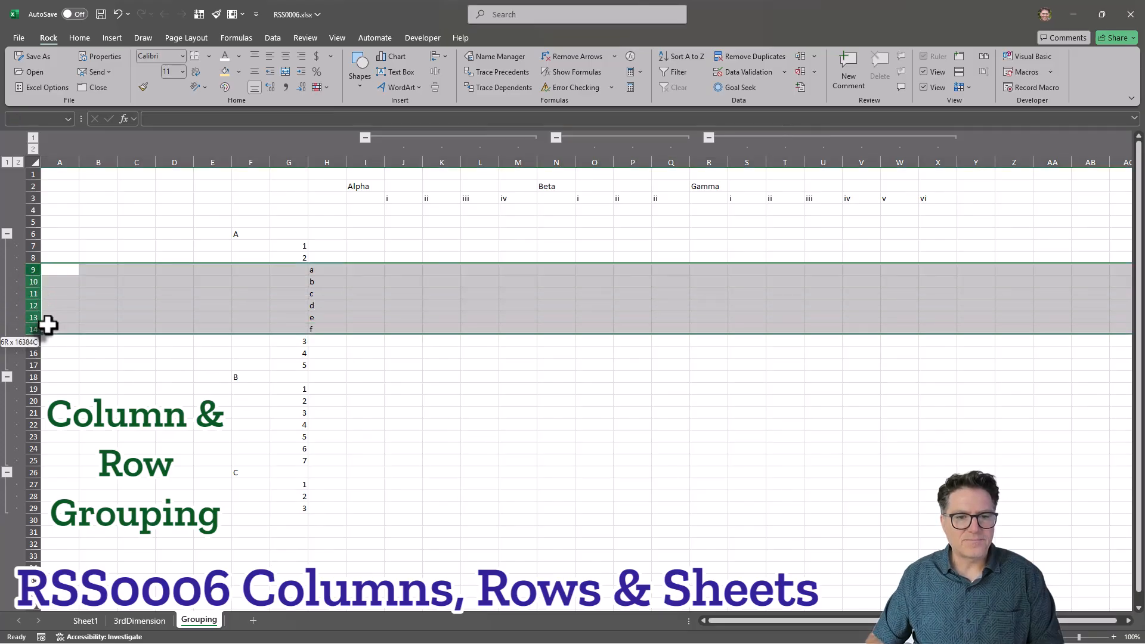
pyautogui.click(802, 56)
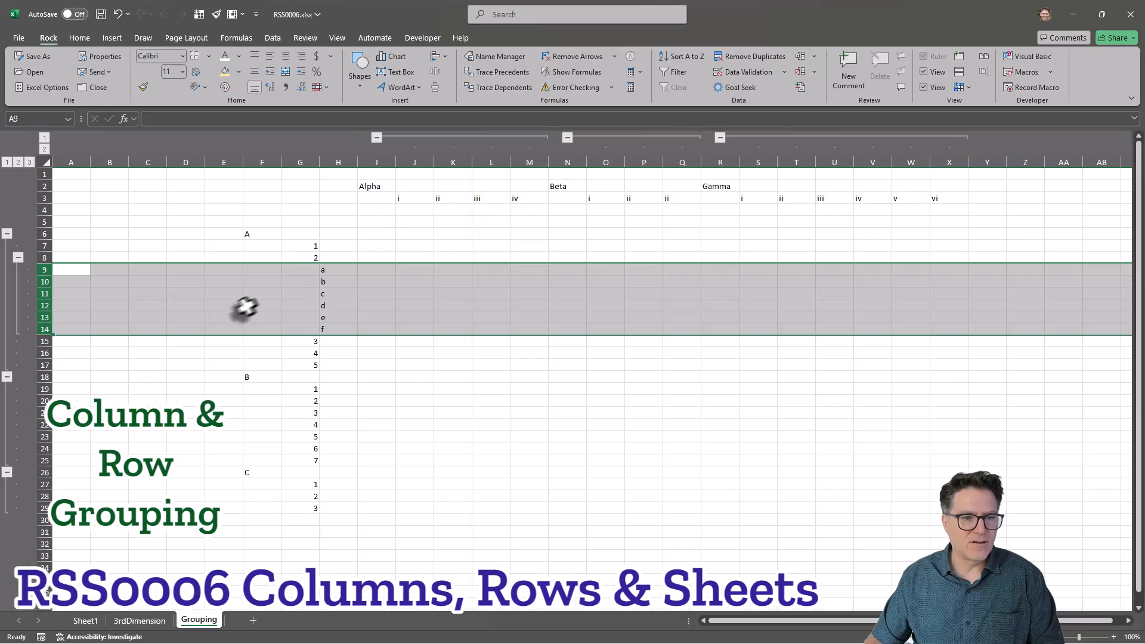
pyautogui.click(105, 278)
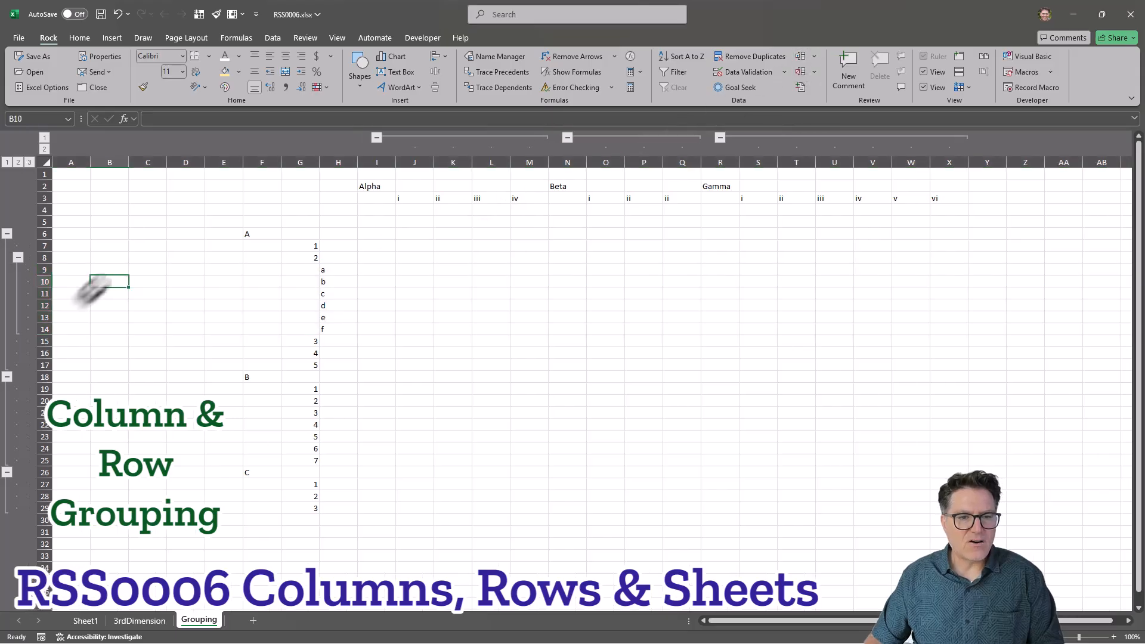
pyautogui.click(19, 258)
pyautogui.click(18, 257)
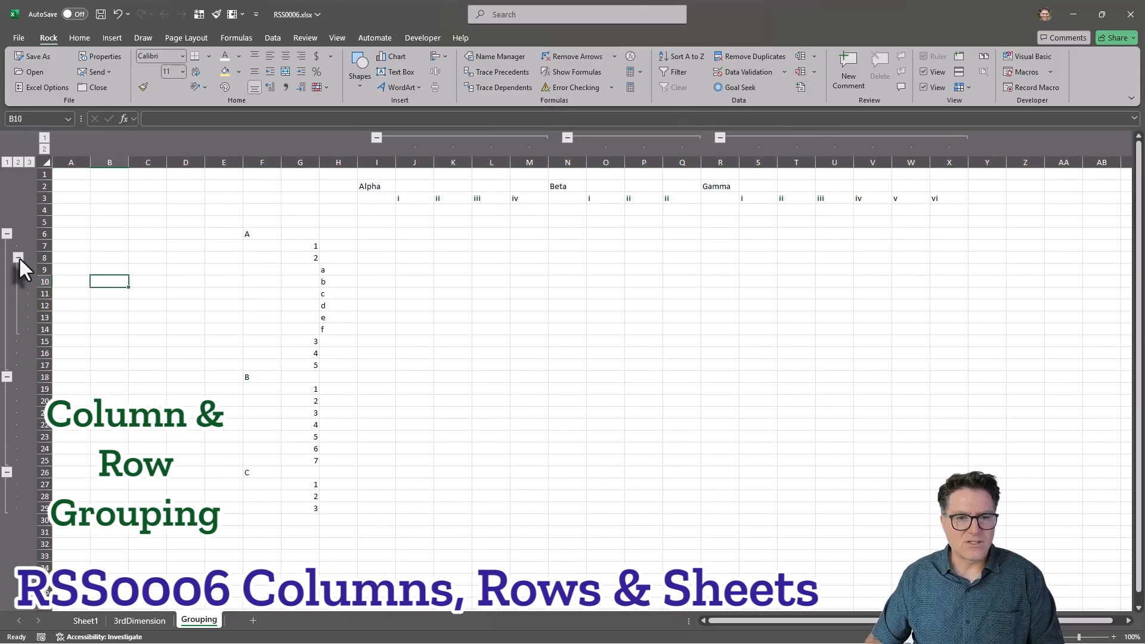
pyautogui.click(19, 257)
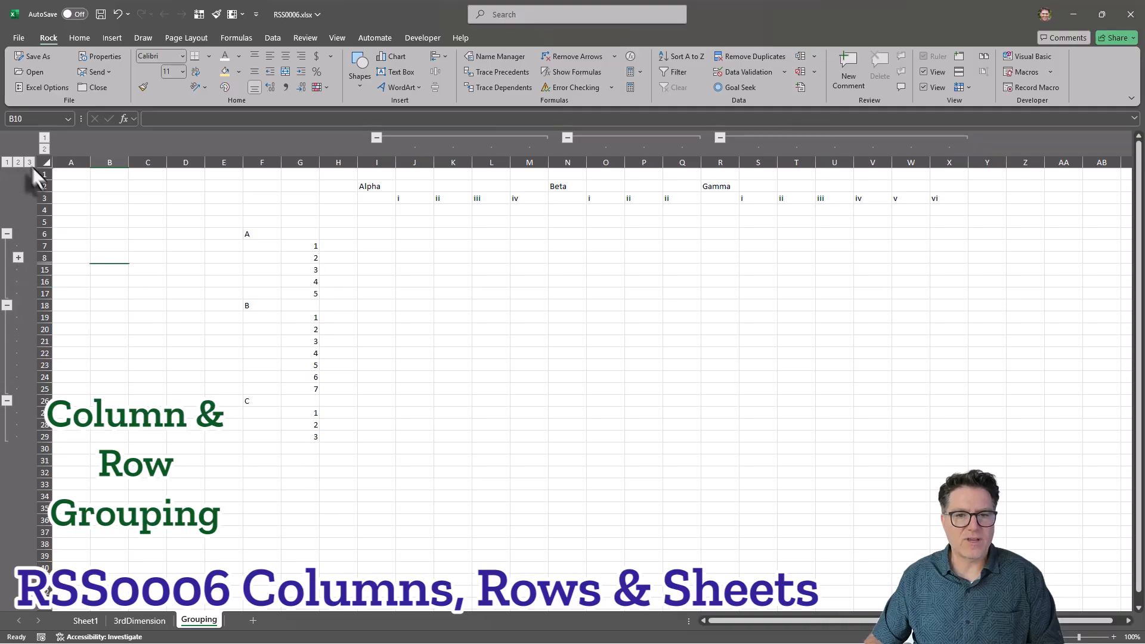
pyautogui.click(19, 258)
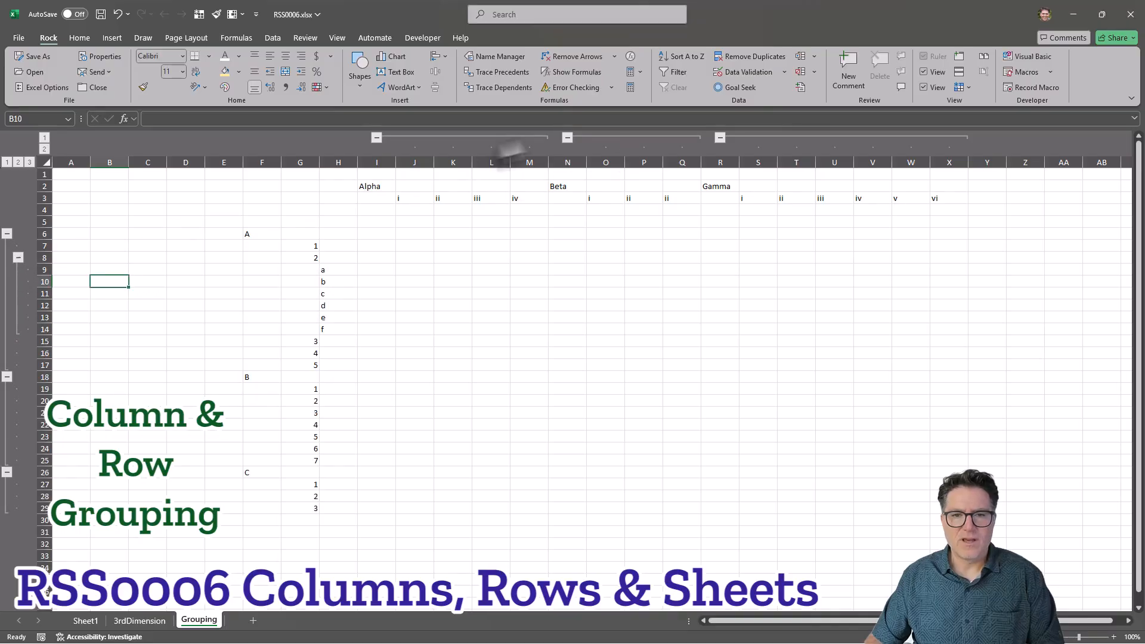
# Insert two new columns at L and M inside the Alpha column group.
pyautogui.moveTo(481, 157); pyautogui.dragTo(529, 156)
pyautogui.rightClick(529, 156)
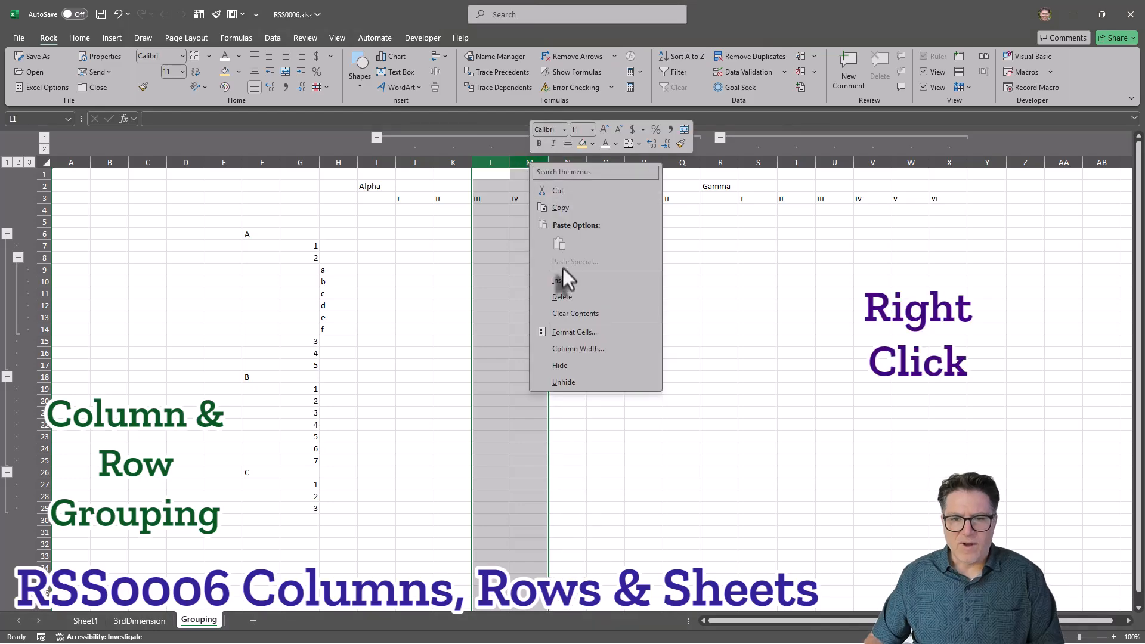
pyautogui.click(563, 281)
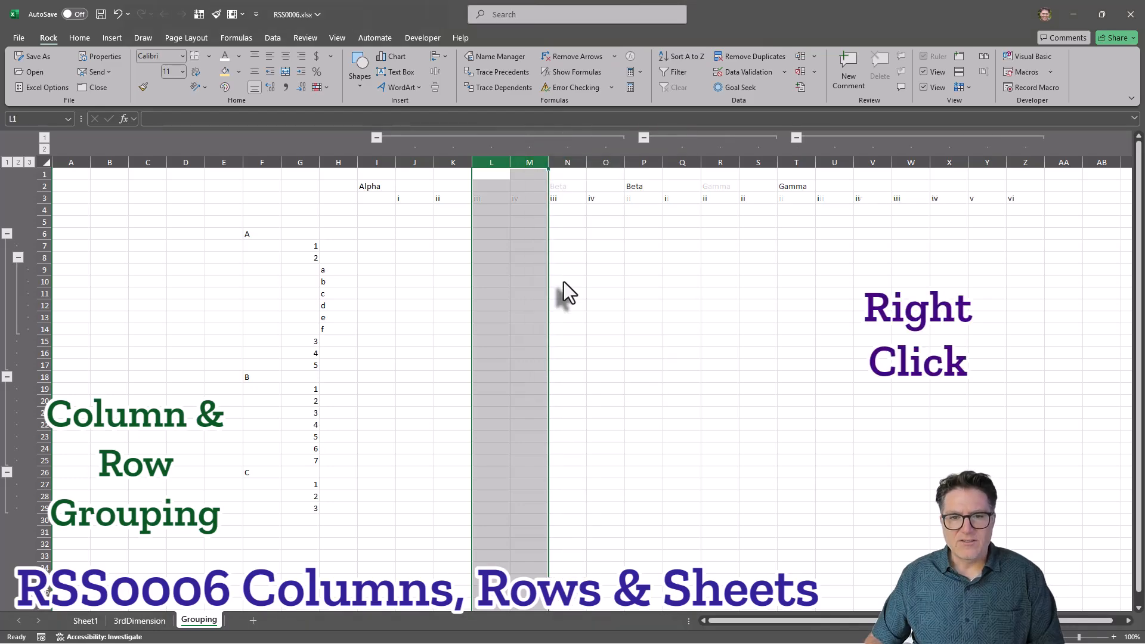
pyautogui.click(486, 210)
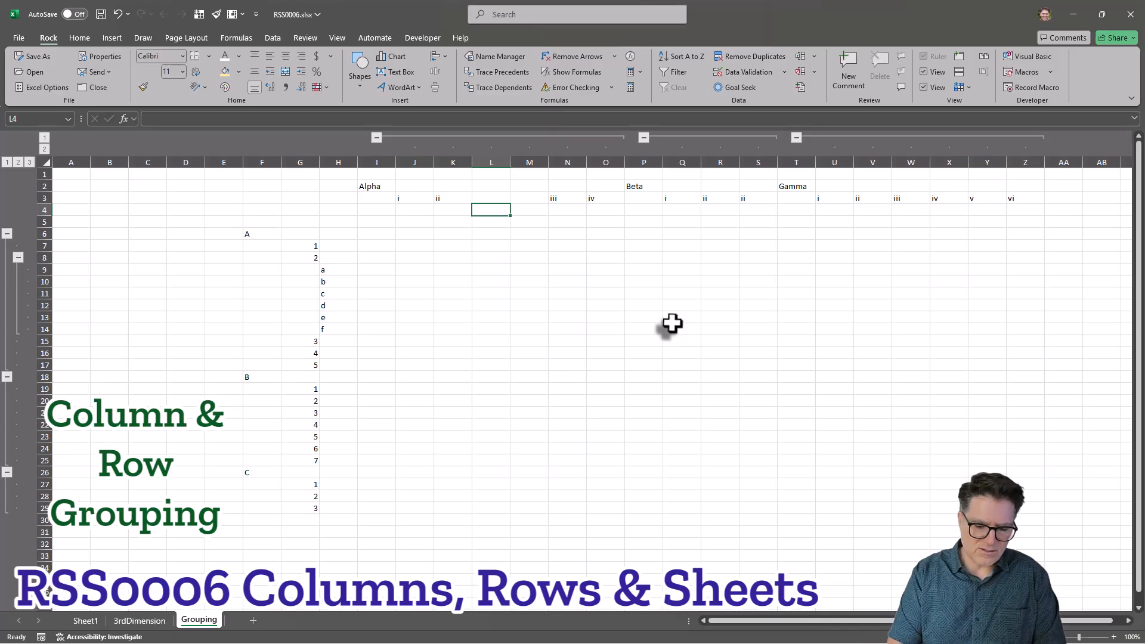
pyautogui.press('Right')
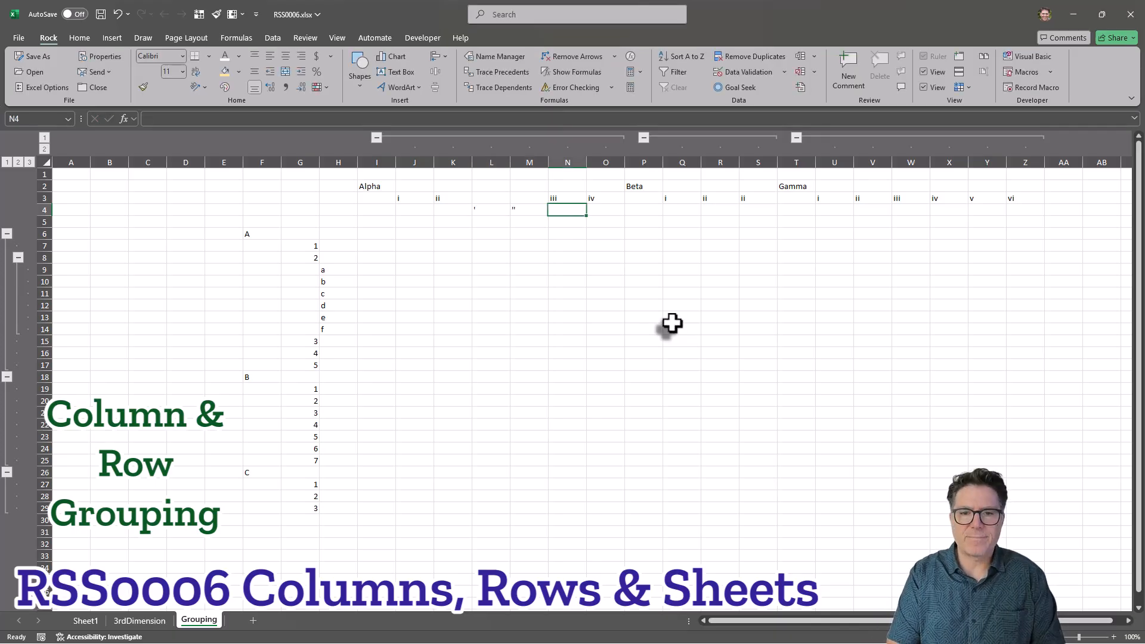
# Group columns L and M as a nested subgroup within Alpha, then collapse and expand it.
pyautogui.moveTo(495, 161); pyautogui.dragTo(531, 161)
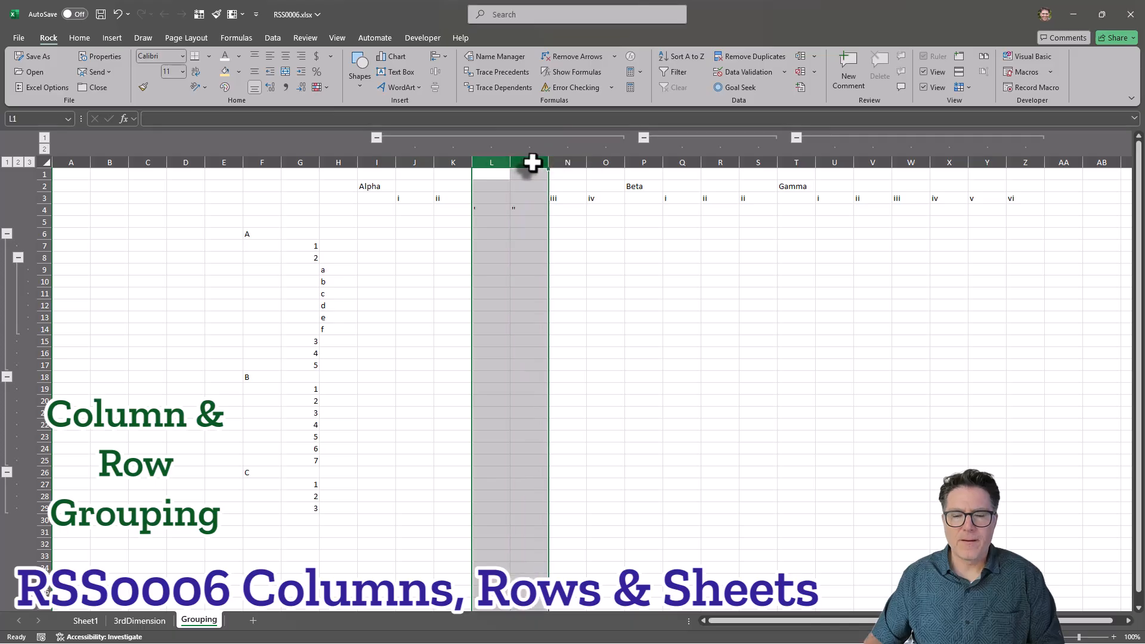
pyautogui.click(800, 56)
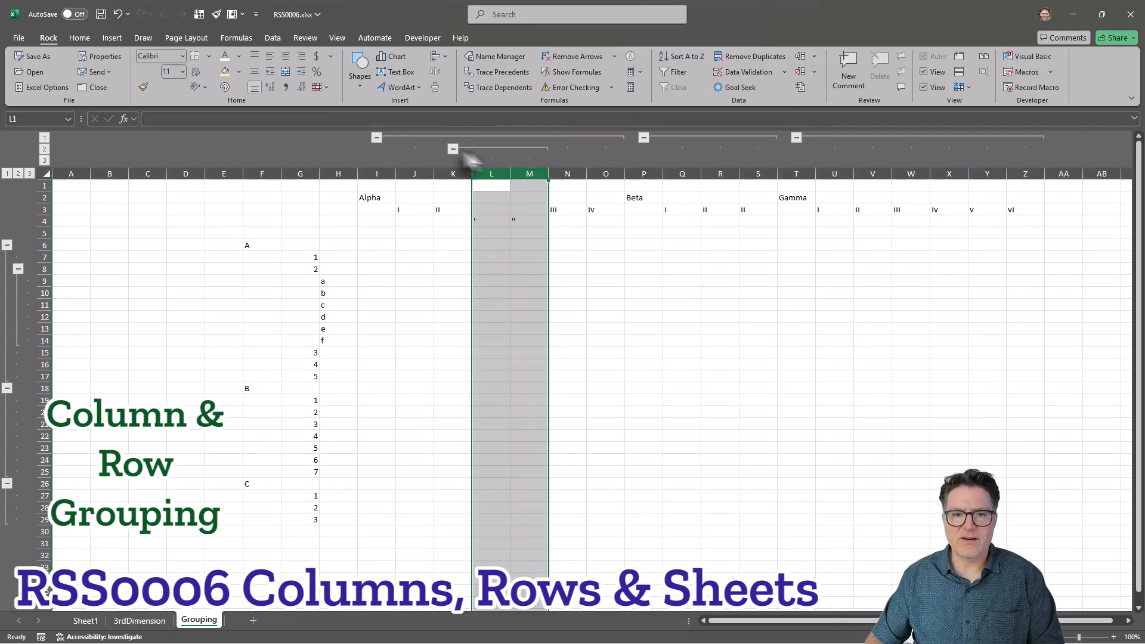
pyautogui.click(451, 150)
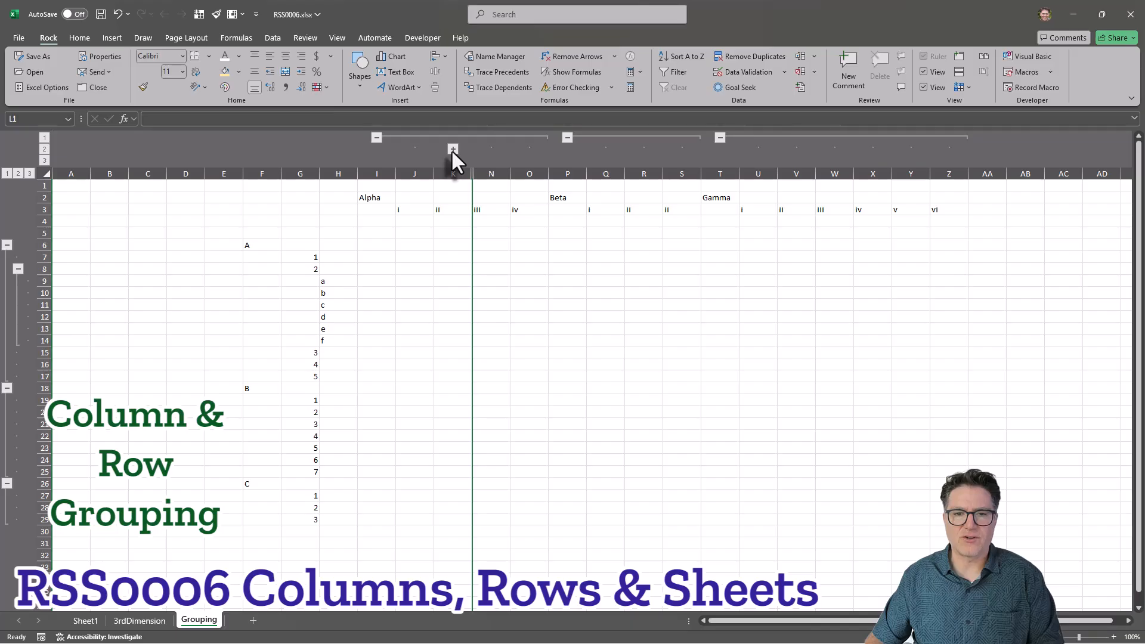
pyautogui.click(452, 149)
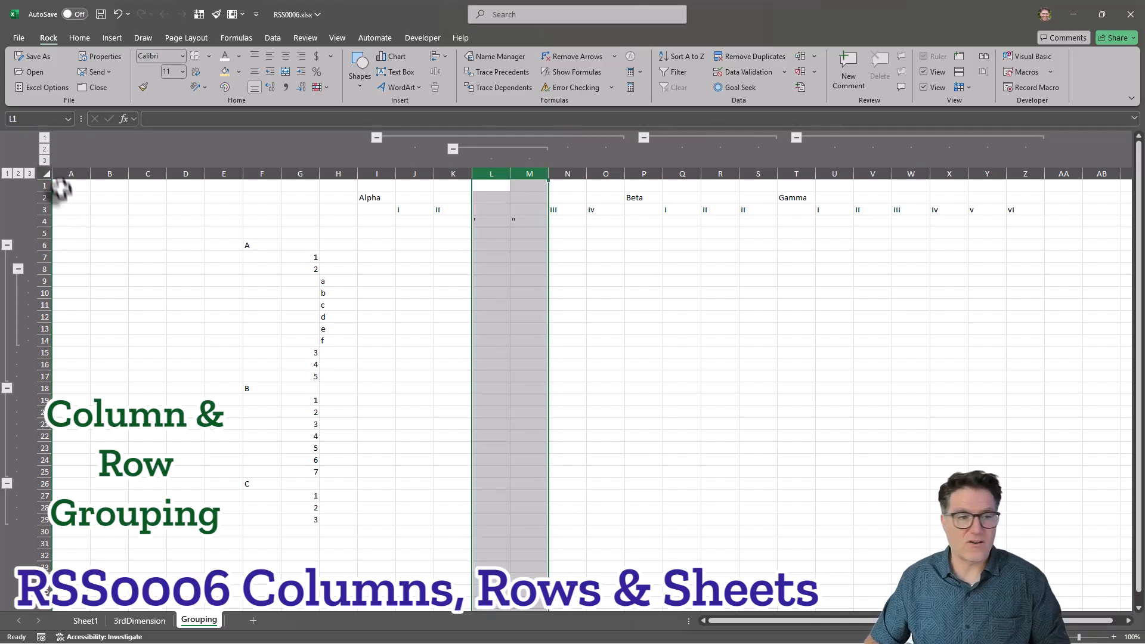
pyautogui.click(452, 149)
pyautogui.click(453, 149)
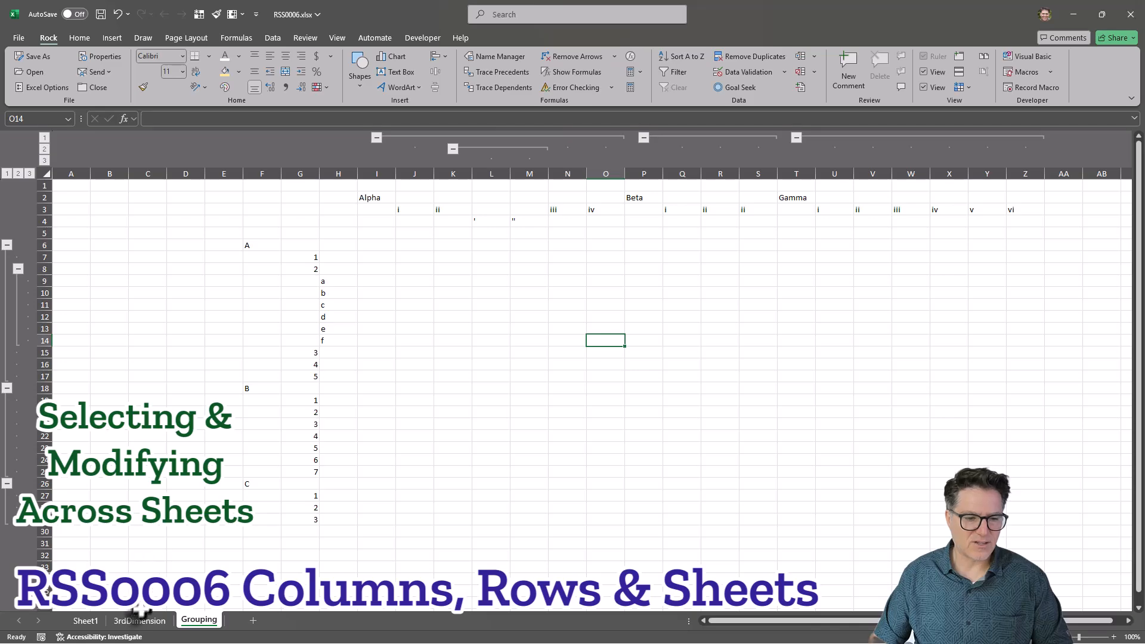
# Switch through the worksheet tabs and return to Sheet1.
pyautogui.click(112, 622)
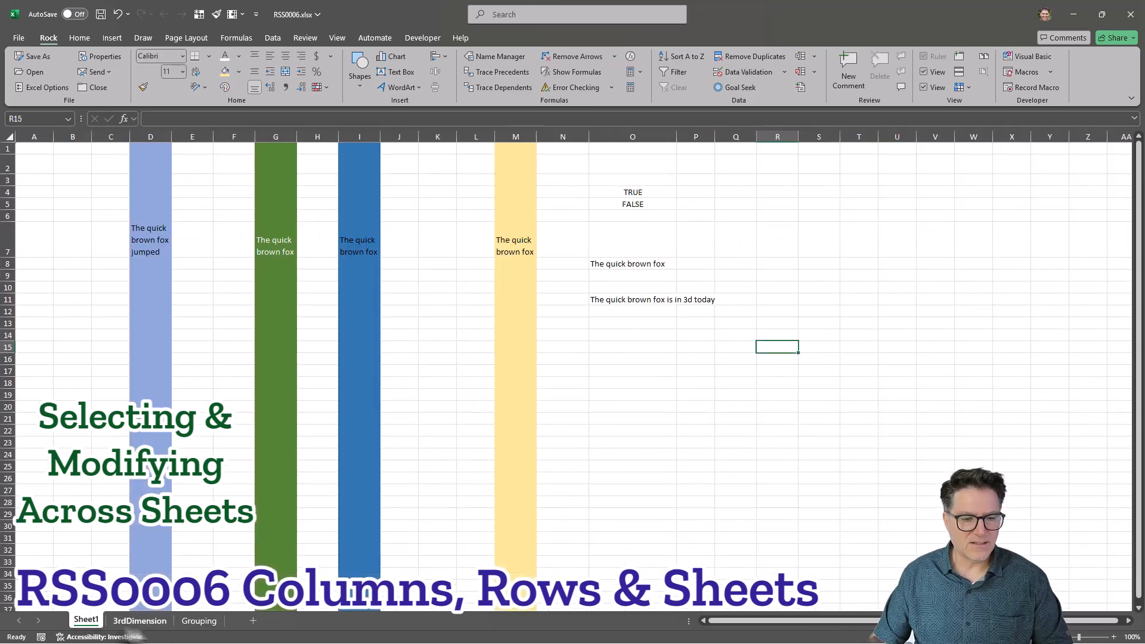
pyautogui.click(199, 621)
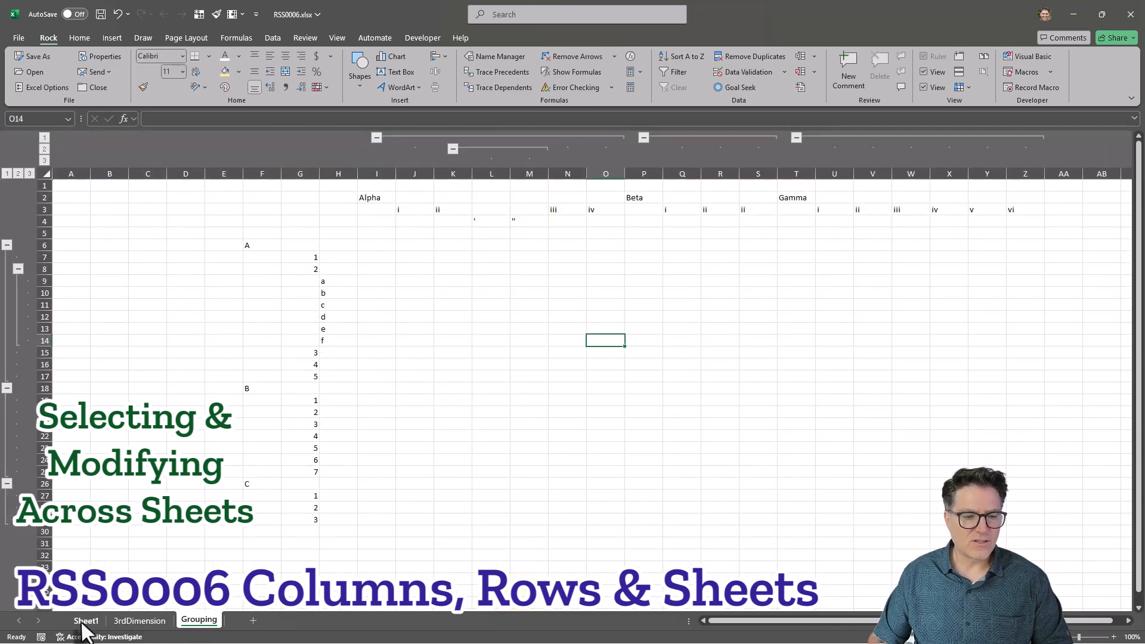
pyautogui.click(85, 620)
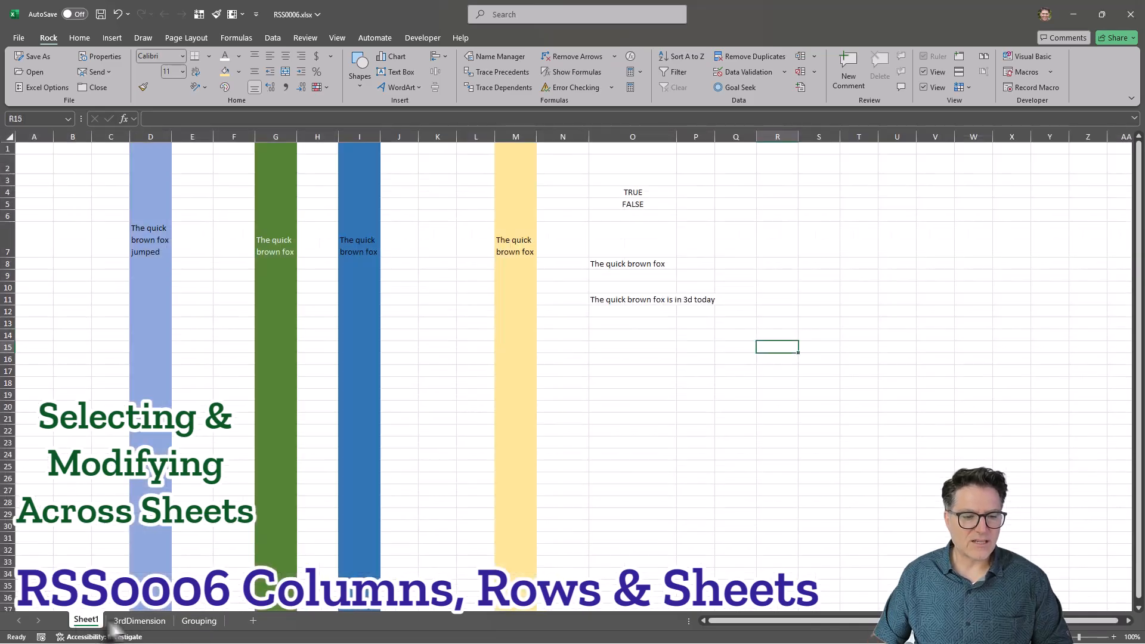
# Group Sheet1, 3rdDimension and Grouping by multi-selecting their tabs, then ungroup them by selecting Sheet1 alone.
pyautogui.keyDown('ctrl'); pyautogui.click(142, 620); pyautogui.keyUp('ctrl')
pyautogui.keyDown('ctrl'); pyautogui.click(198, 621); pyautogui.keyUp('ctrl')
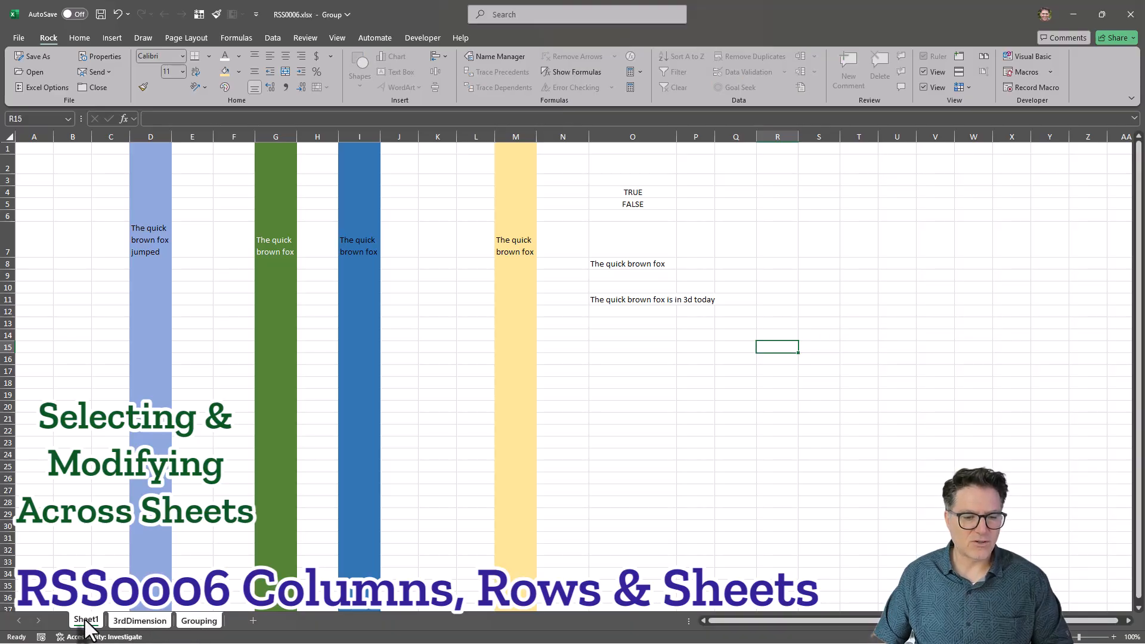
pyautogui.click(173, 626)
pyautogui.click(86, 621)
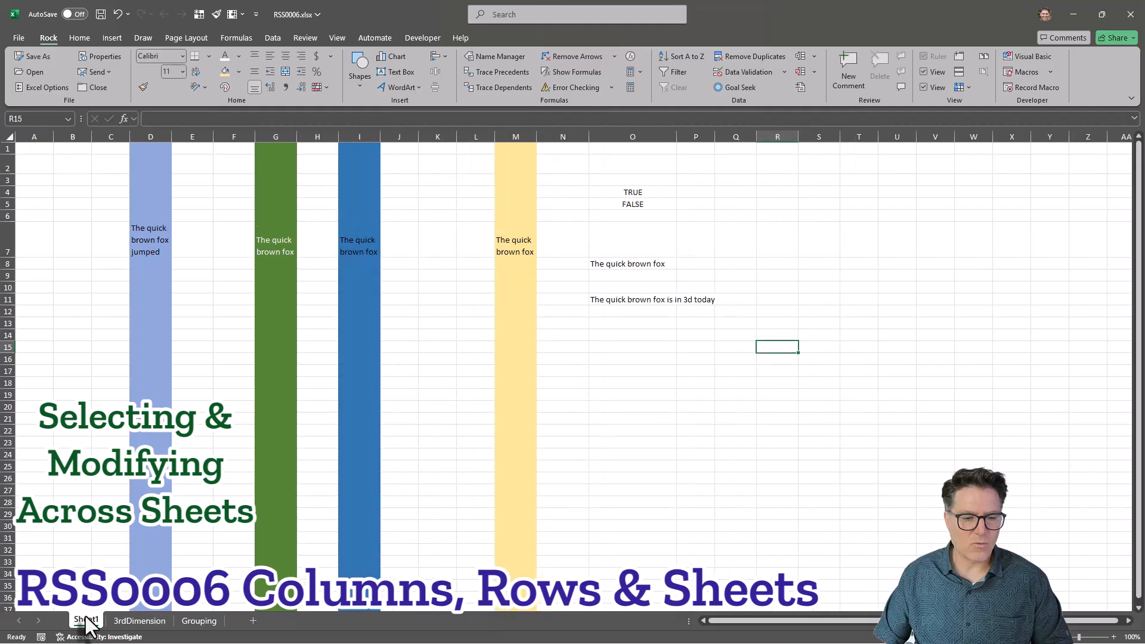
pyautogui.keyDown('shift'); pyautogui.click(199, 620); pyautogui.keyUp('shift')
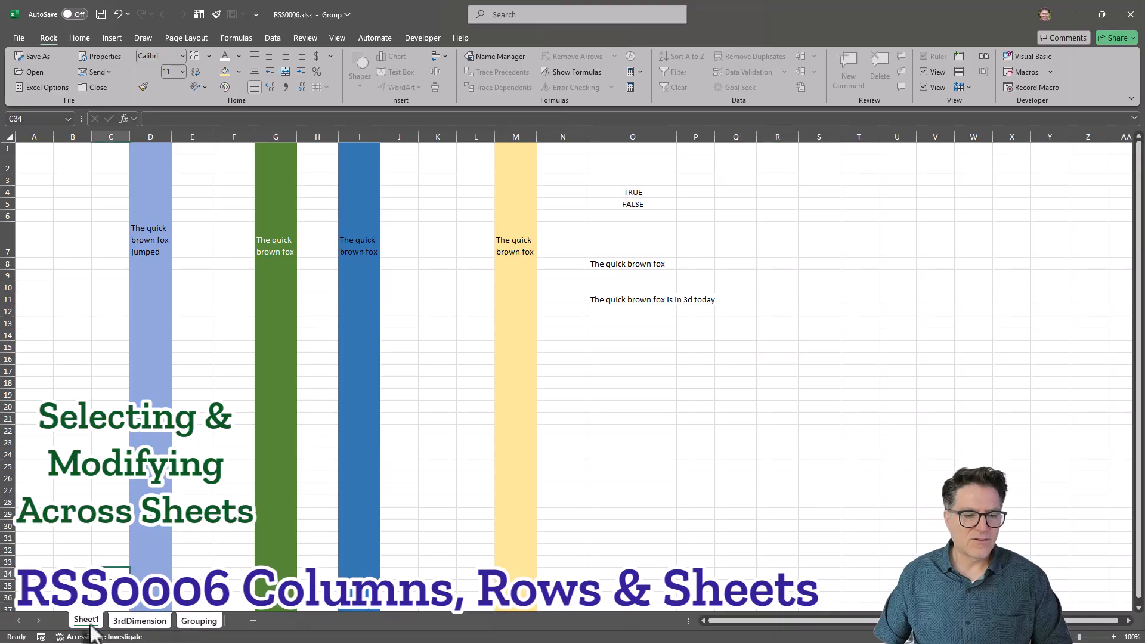
pyautogui.click(127, 622)
pyautogui.click(86, 621)
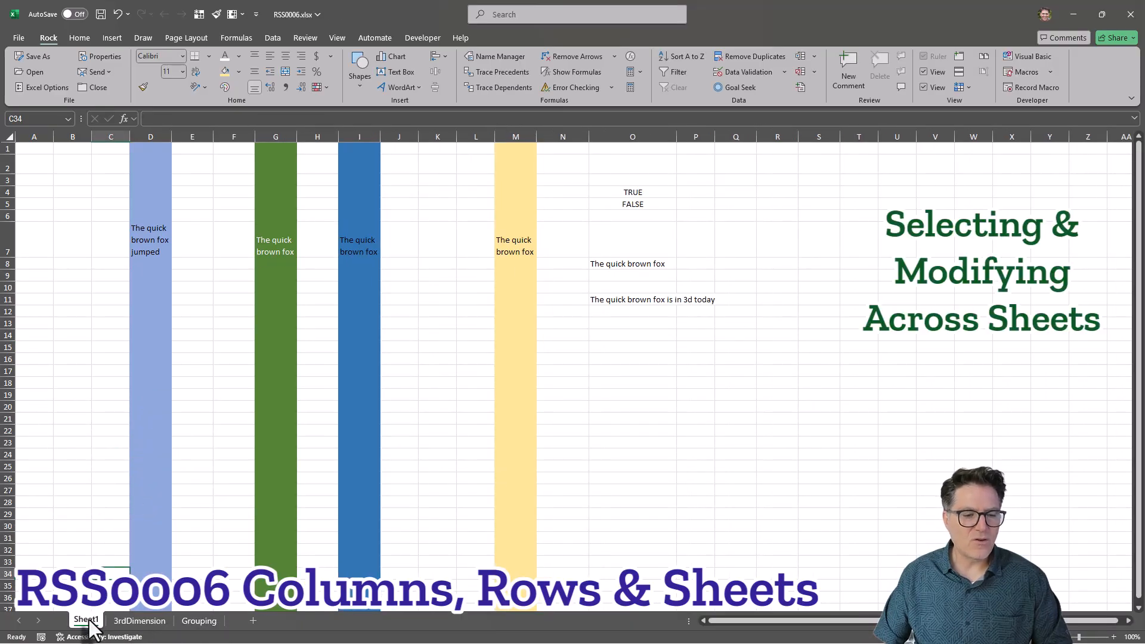
# Set Sheet1's tab colour to a dark green theme shade.
pyautogui.rightClick(89, 622)
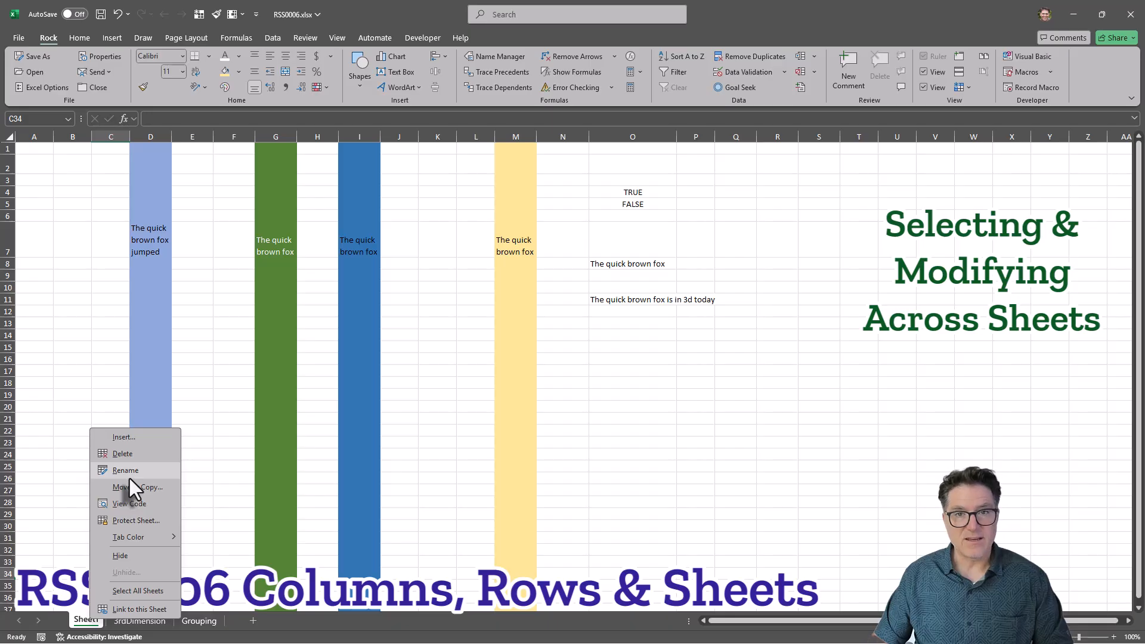
pyautogui.moveTo(148, 542)
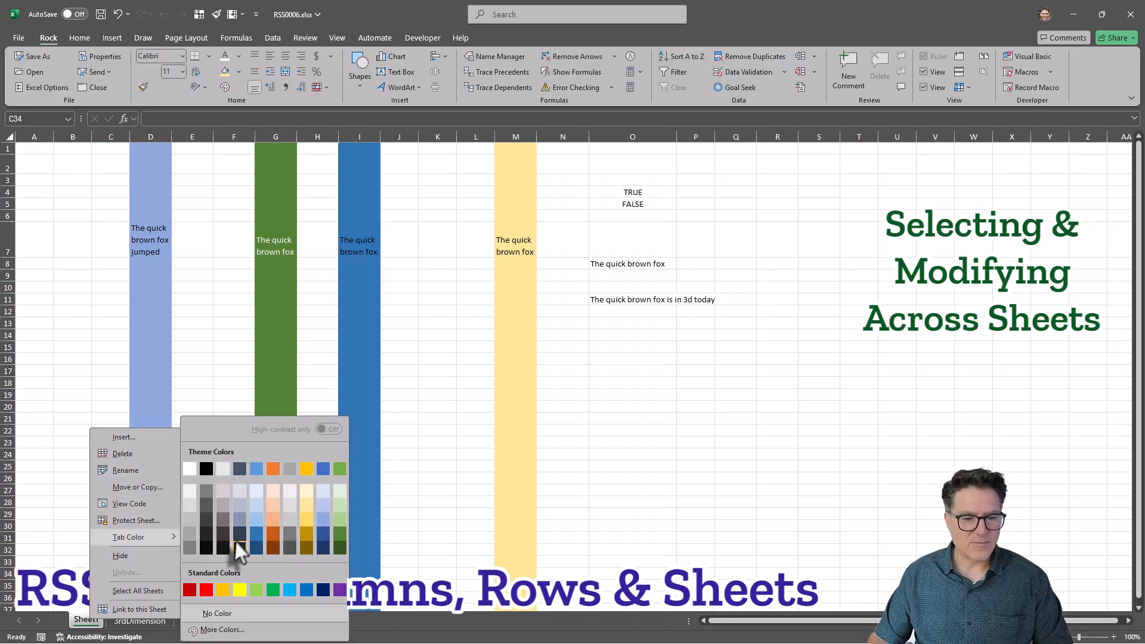
pyautogui.click(339, 530)
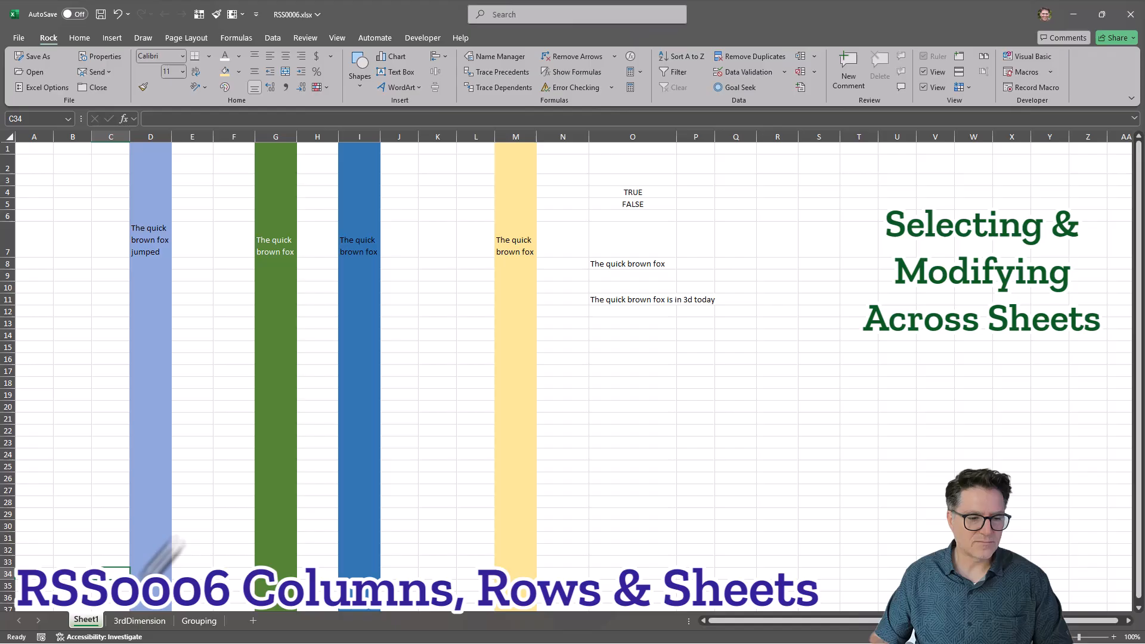
# Switch to the Grouping sheet and set its tab colour to a blue theme colour.
pyautogui.click(139, 621)
pyautogui.click(199, 622)
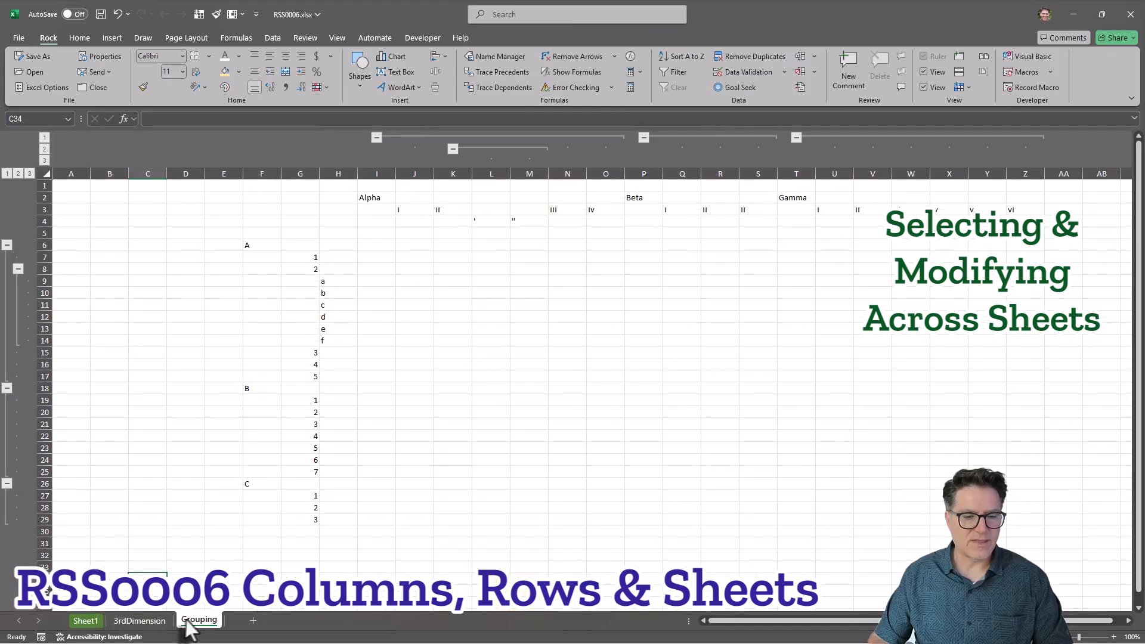
pyautogui.rightClick(191, 621)
pyautogui.moveTo(236, 535)
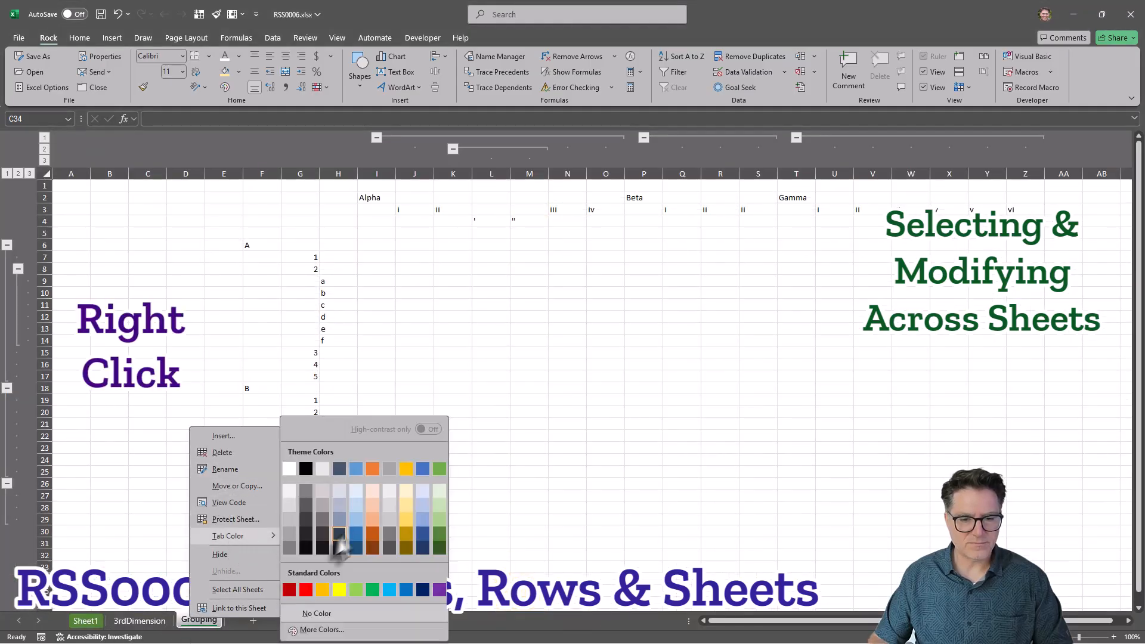
pyautogui.click(422, 469)
# Hide the Sheet1 worksheet.
pyautogui.click(85, 620)
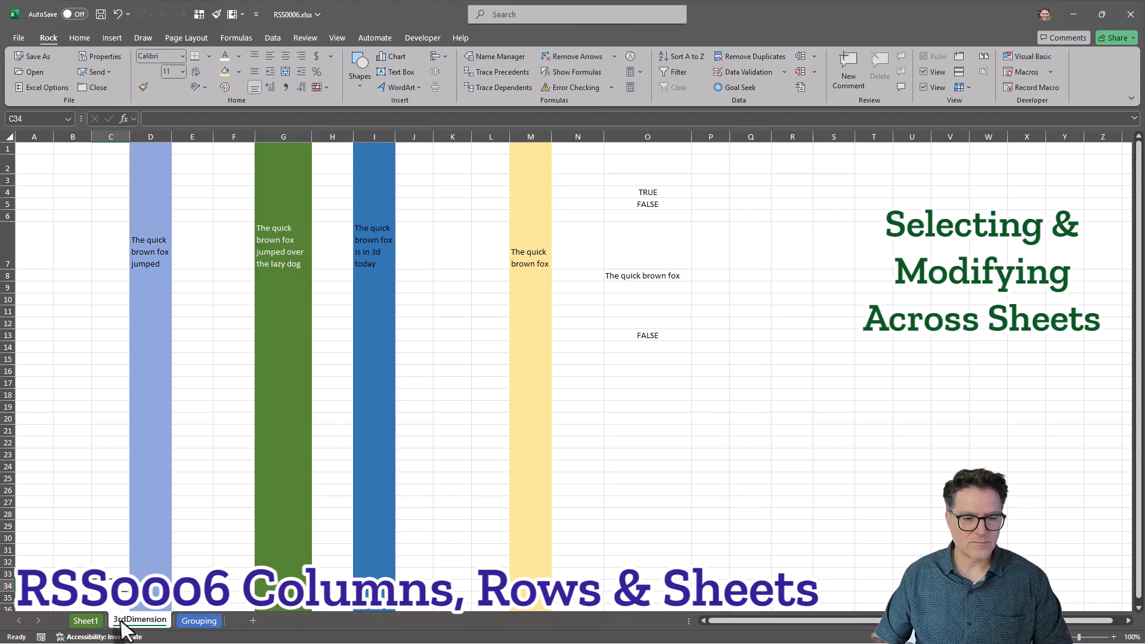
pyautogui.rightClick(82, 622)
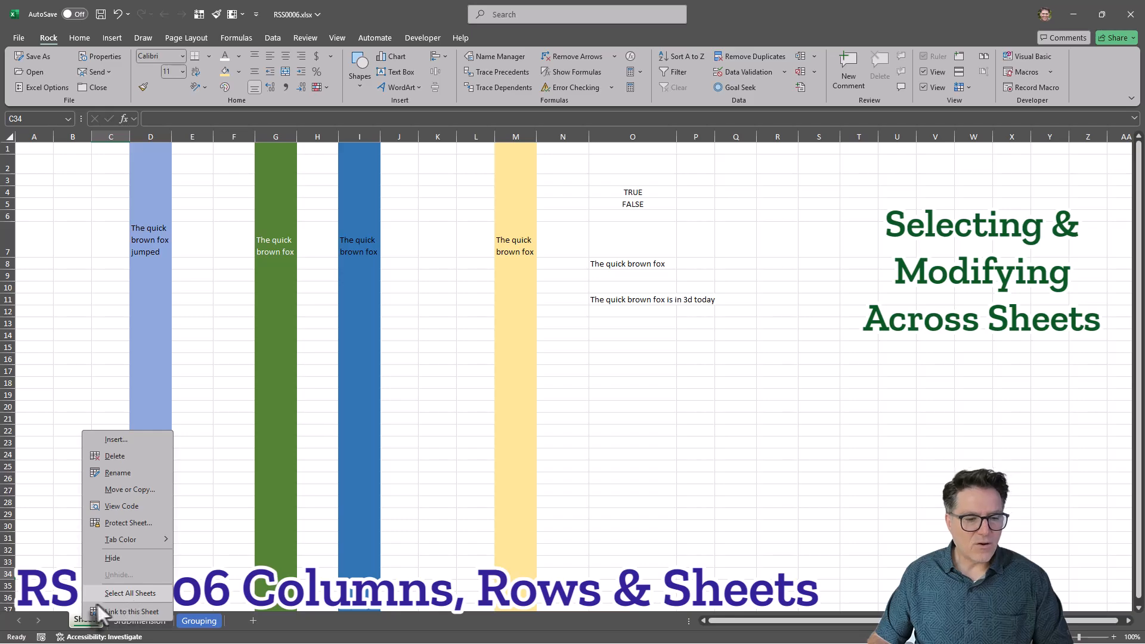
pyautogui.click(119, 558)
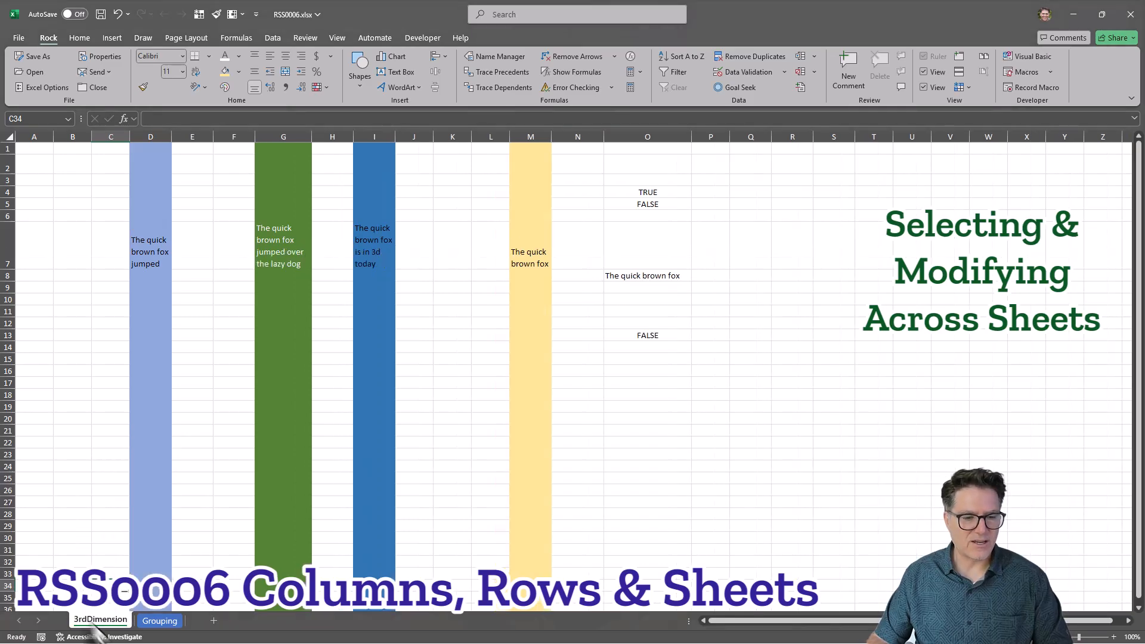
# Switch between the remaining sheet tabs and open the list of all sheets, then cancel it.
pyautogui.click(156, 620)
pyautogui.click(100, 621)
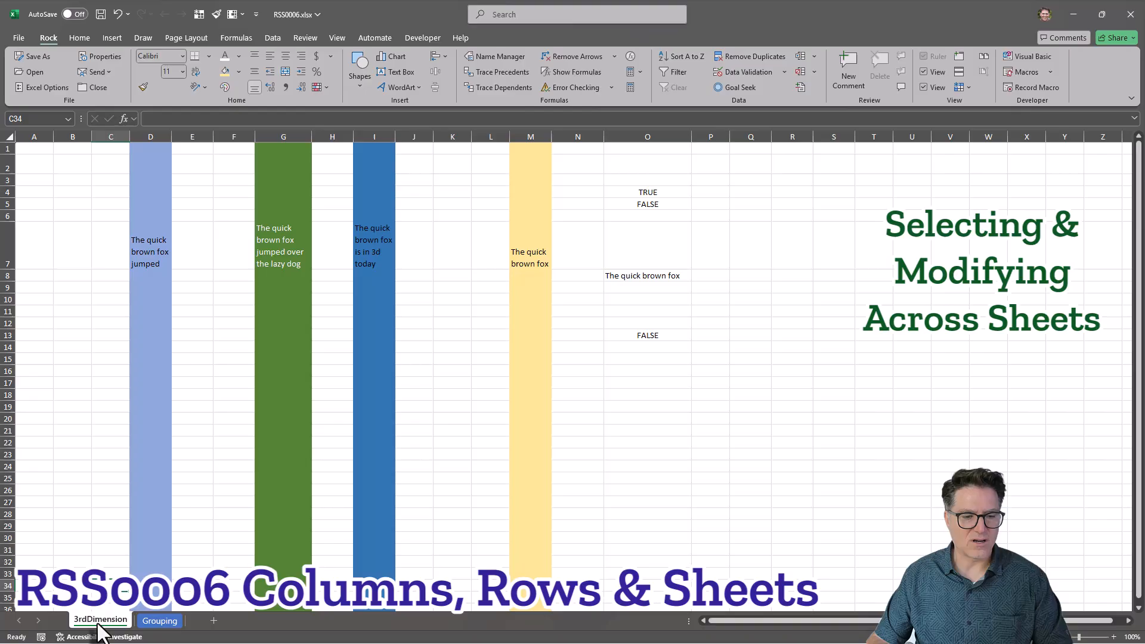
pyautogui.rightClick(27, 623)
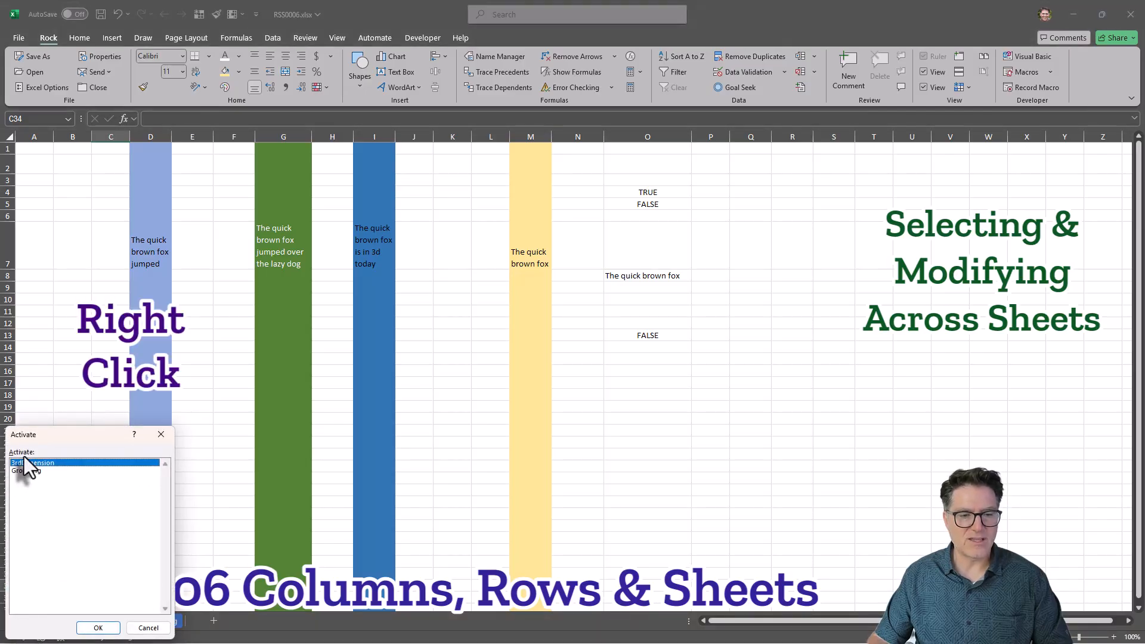
pyautogui.click(148, 628)
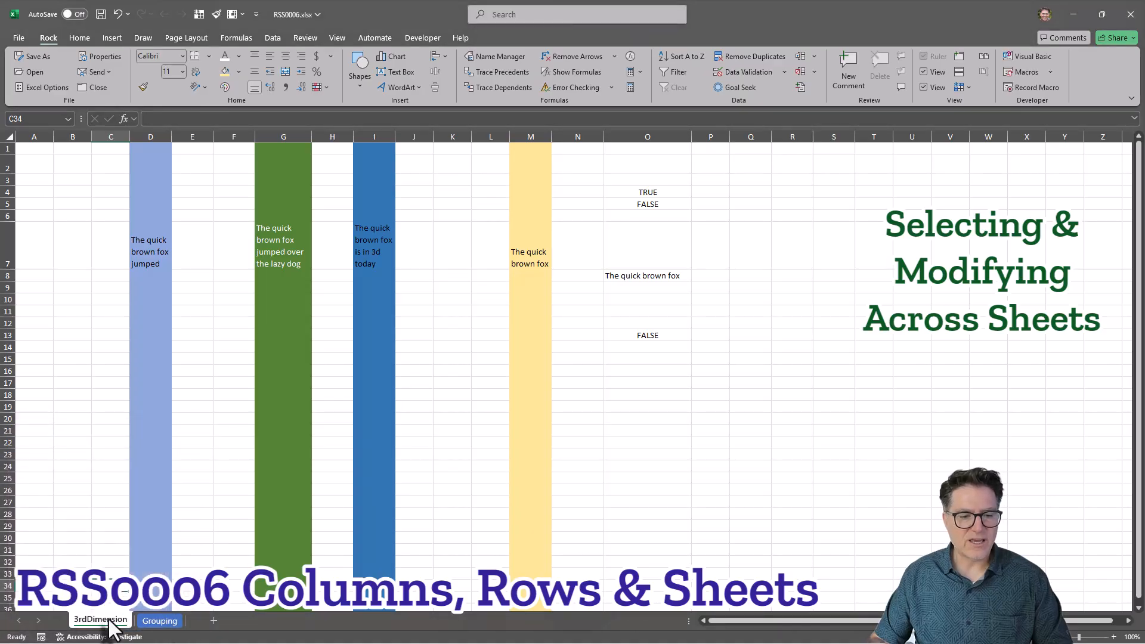
# Unhide Sheet1, then select cell O11 to view its cross-sheet reference formula.
pyautogui.rightClick(102, 623)
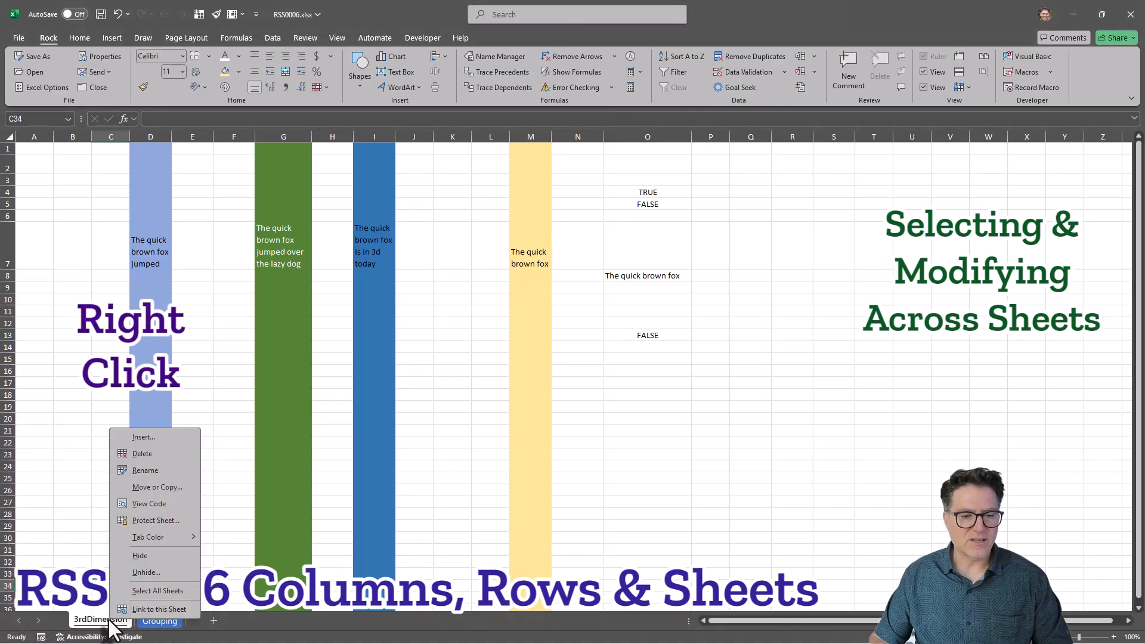
pyautogui.click(142, 573)
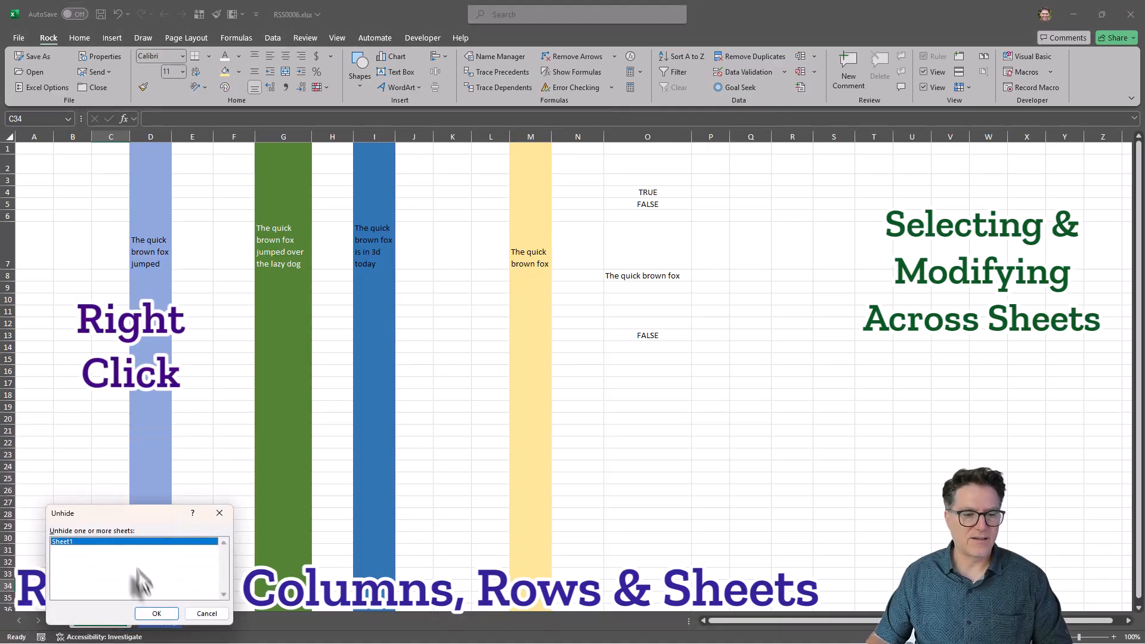
pyautogui.doubleClick(66, 543)
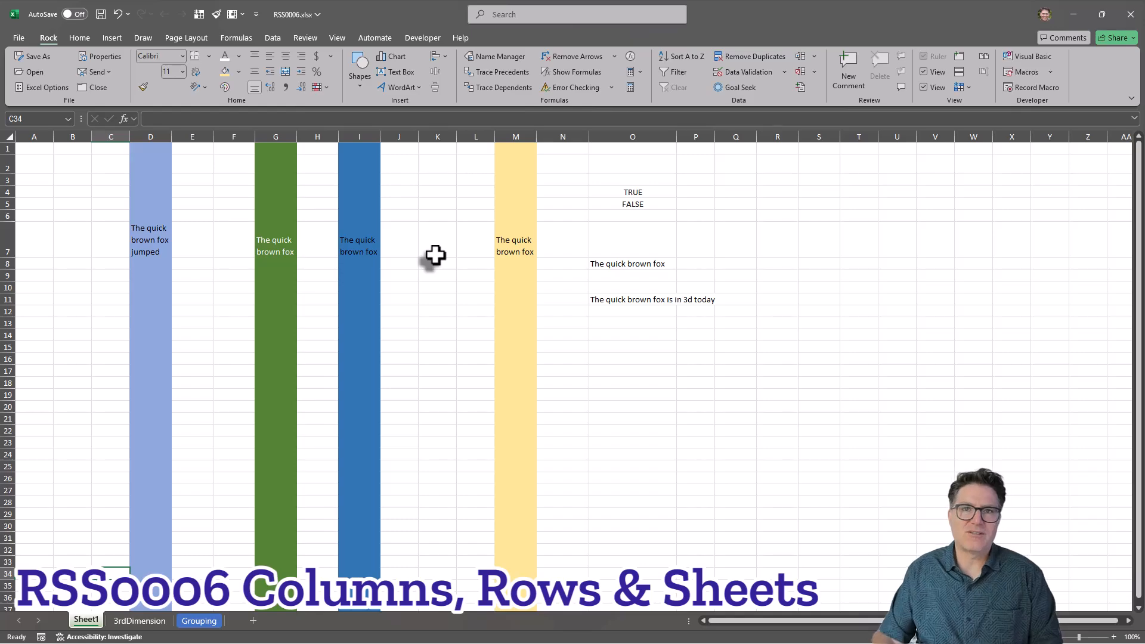
pyautogui.click(559, 301)
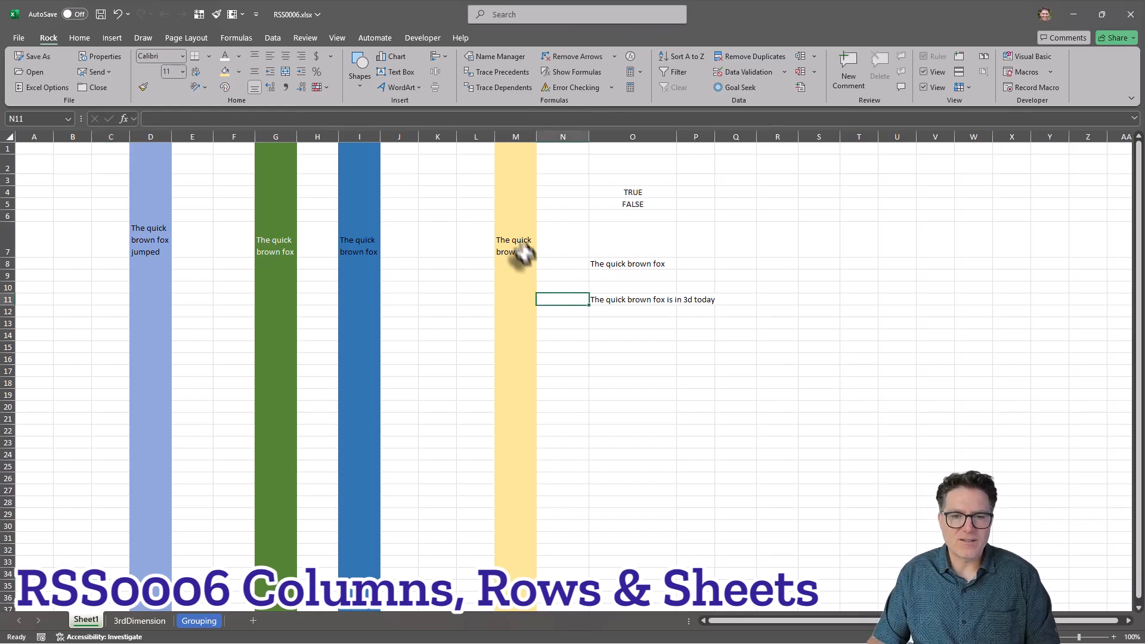
pyautogui.click(602, 299)
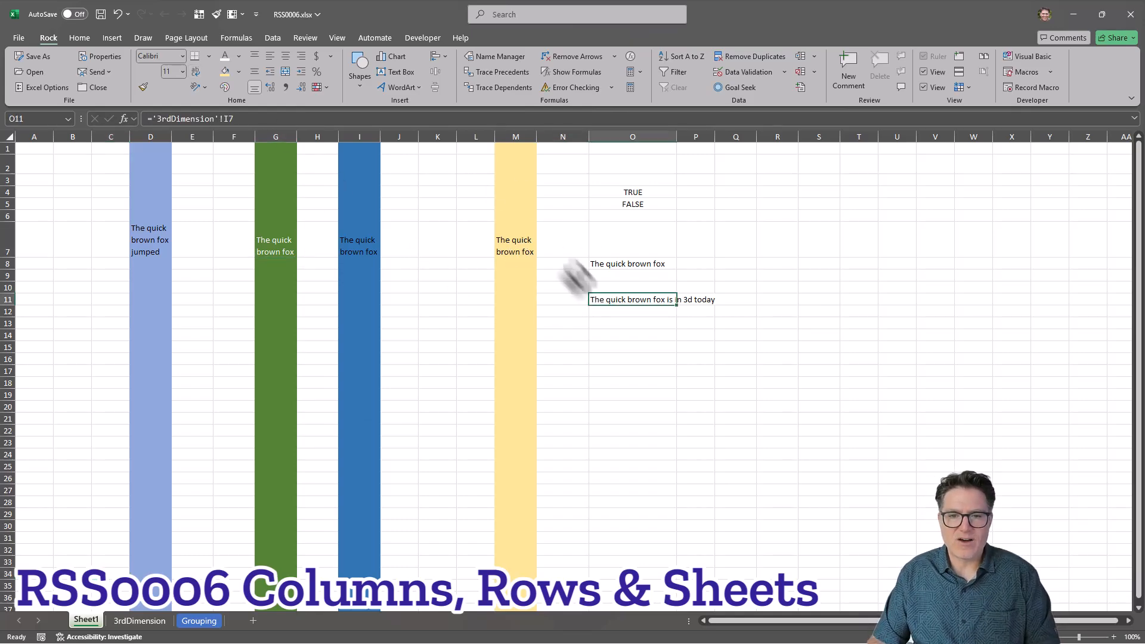